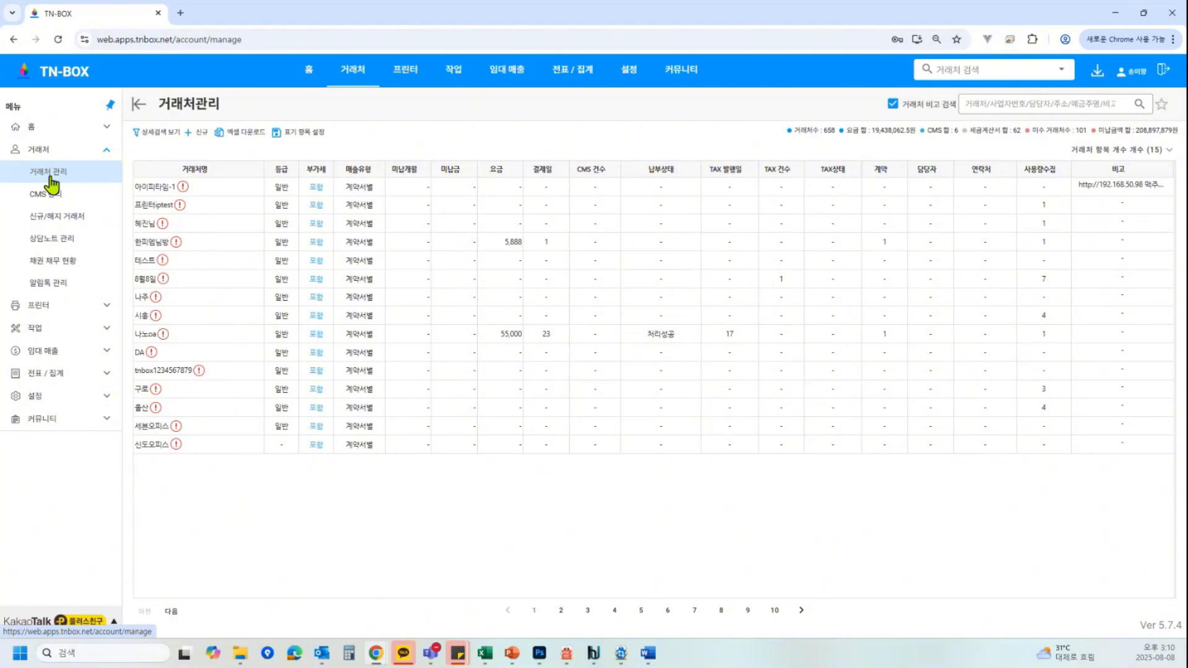
Open client 8월8일, start editing its sales basic info, and search the representative item list for 임대료
left_click(193, 279)
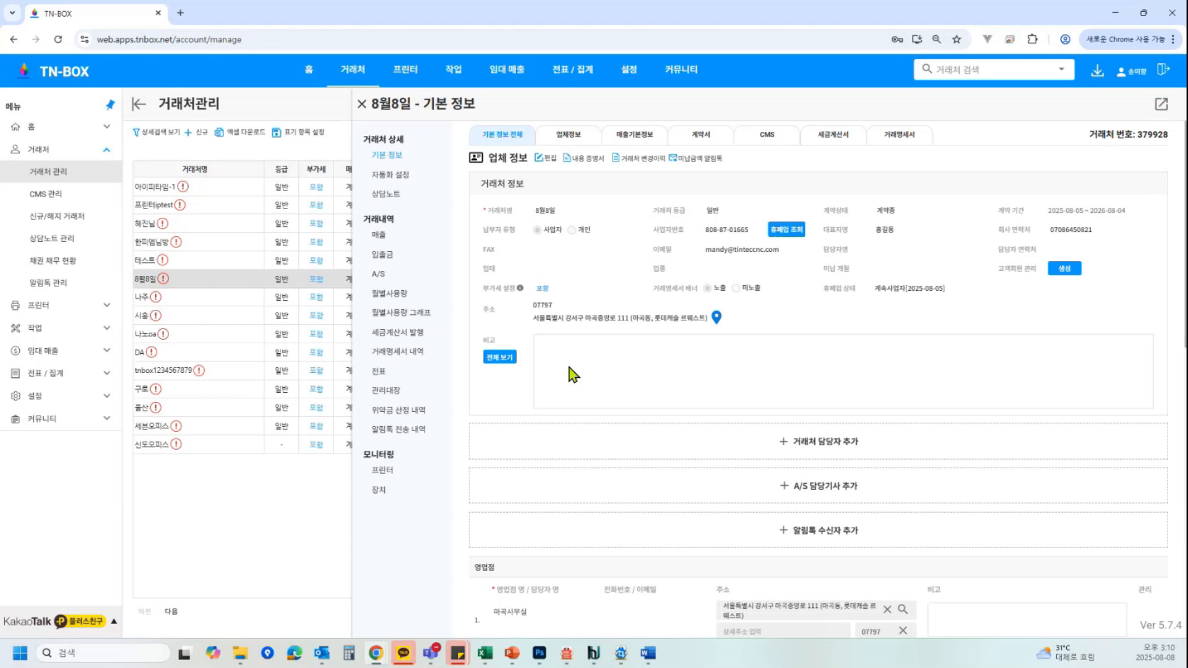
scroll(574, 374, "down", 2)
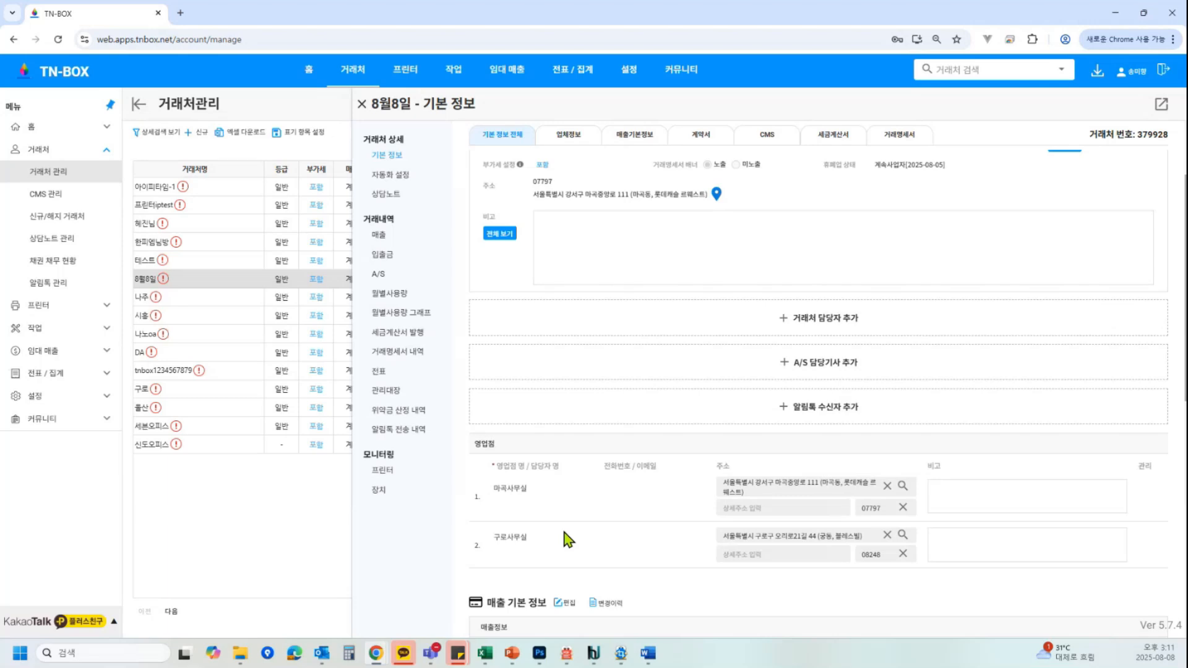
scroll(703, 523, "down", 2)
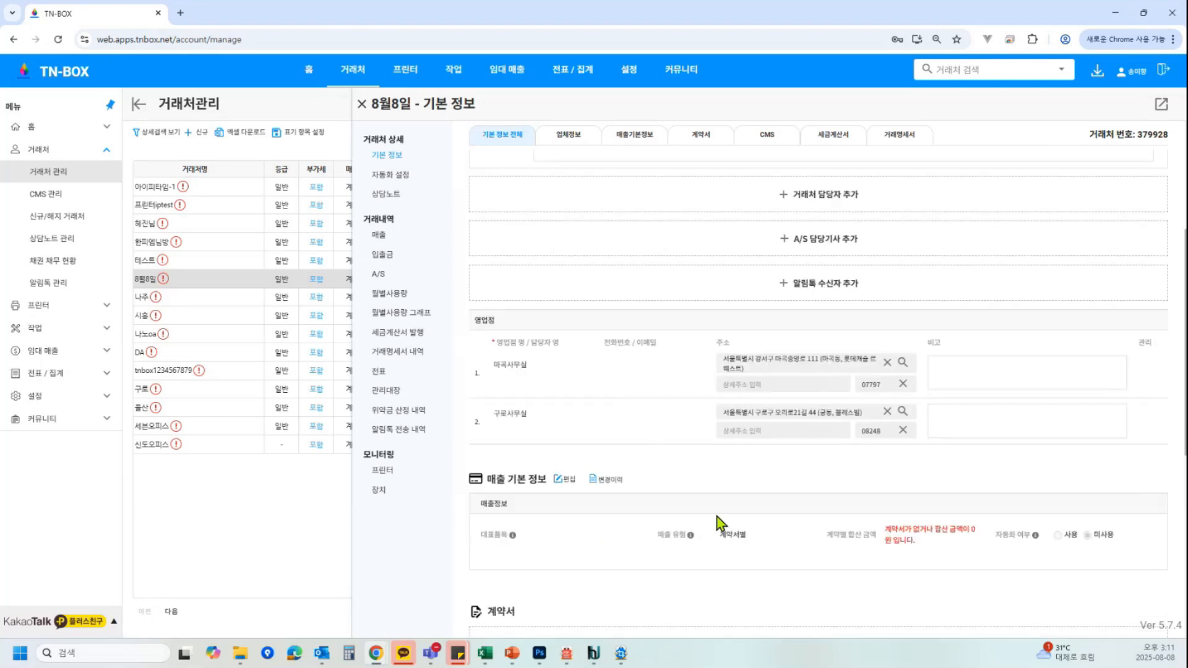
left_click(565, 479)
scroll(753, 491, "down", 1)
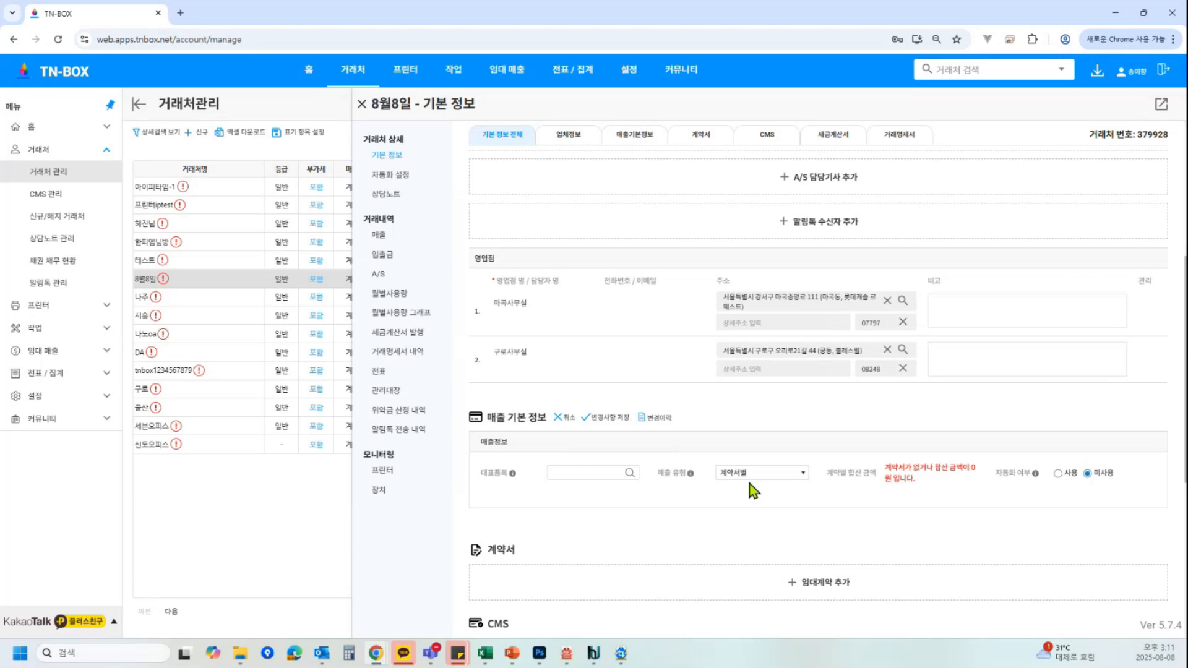
left_click(619, 477)
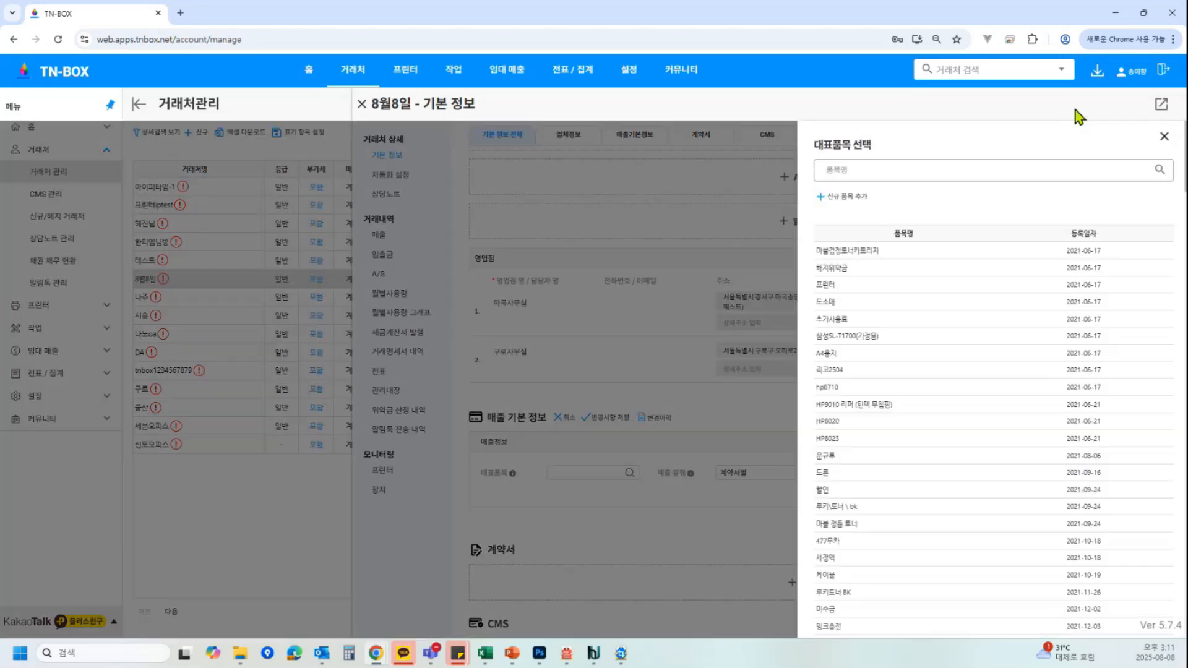
left_click(890, 169)
type("임대료")
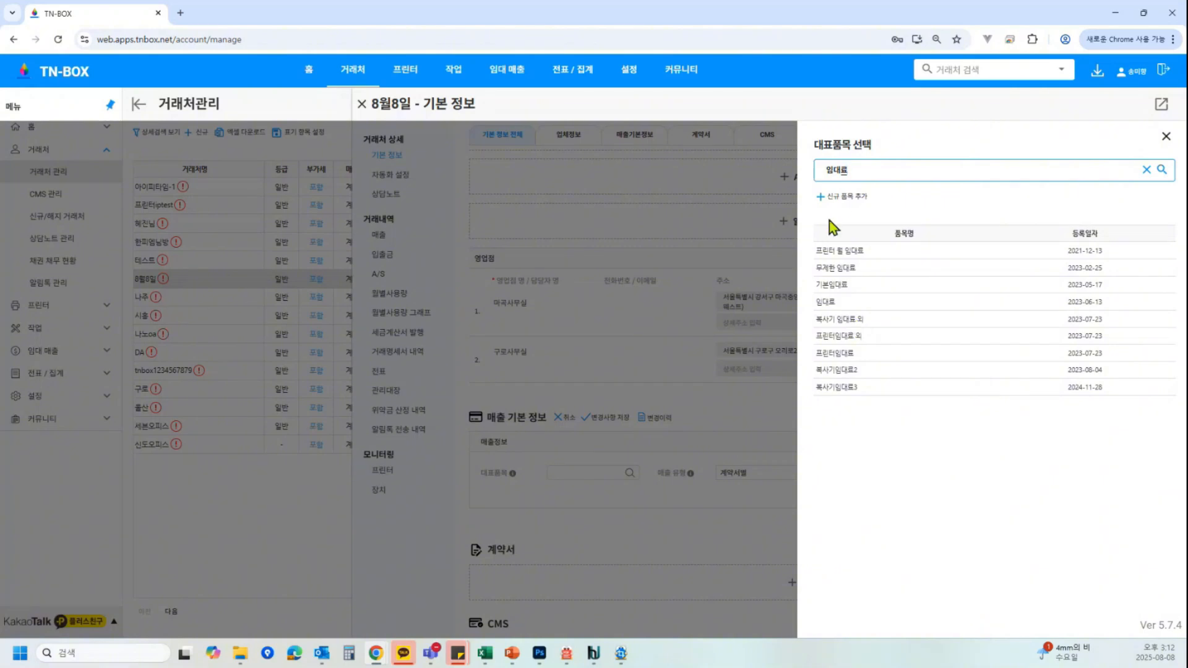
Open the new item registration form and close it without saving
left_click(841, 197)
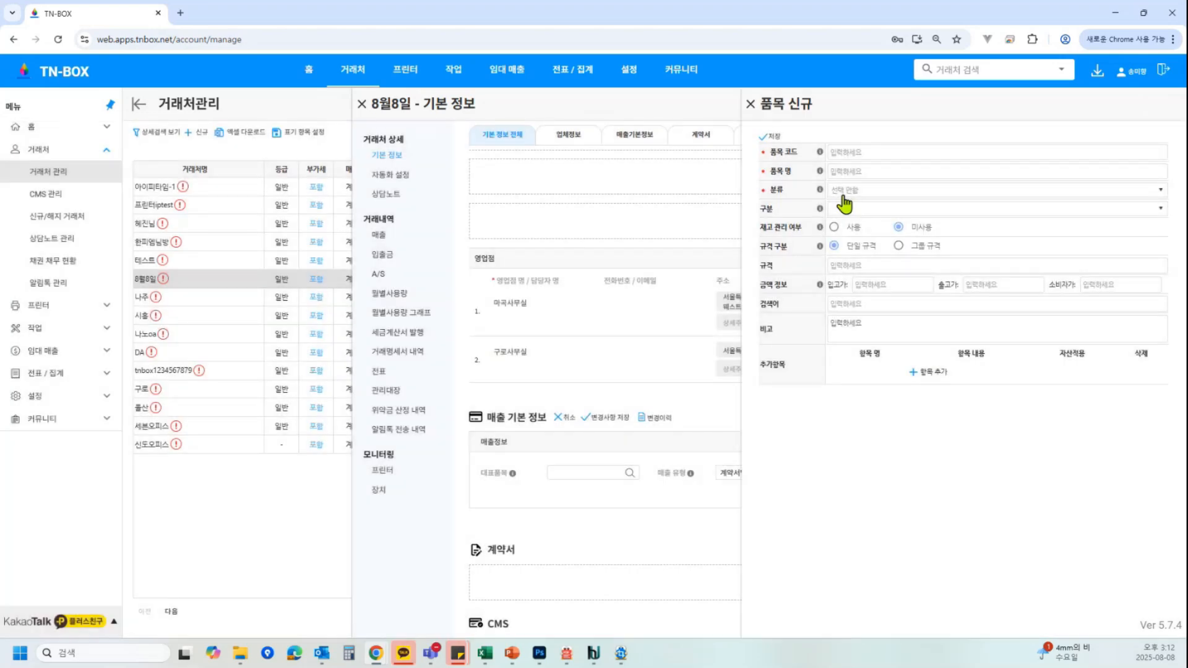
left_click(751, 104)
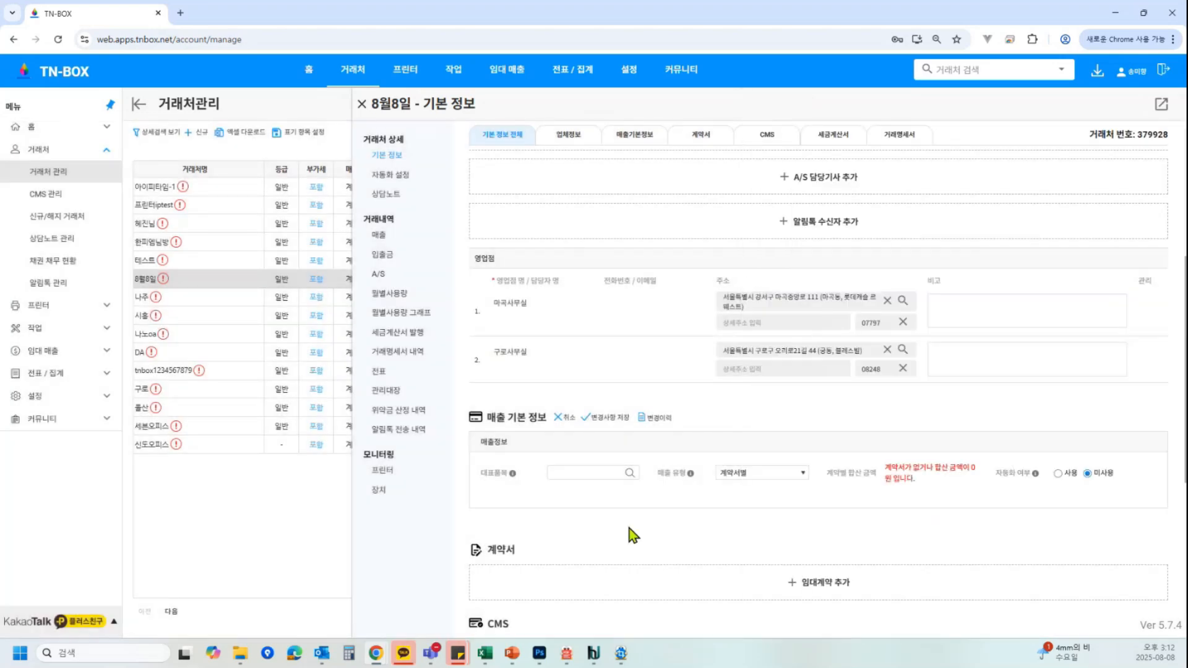
Set the sales type to 계약서별
scroll(828, 417, "down", 1)
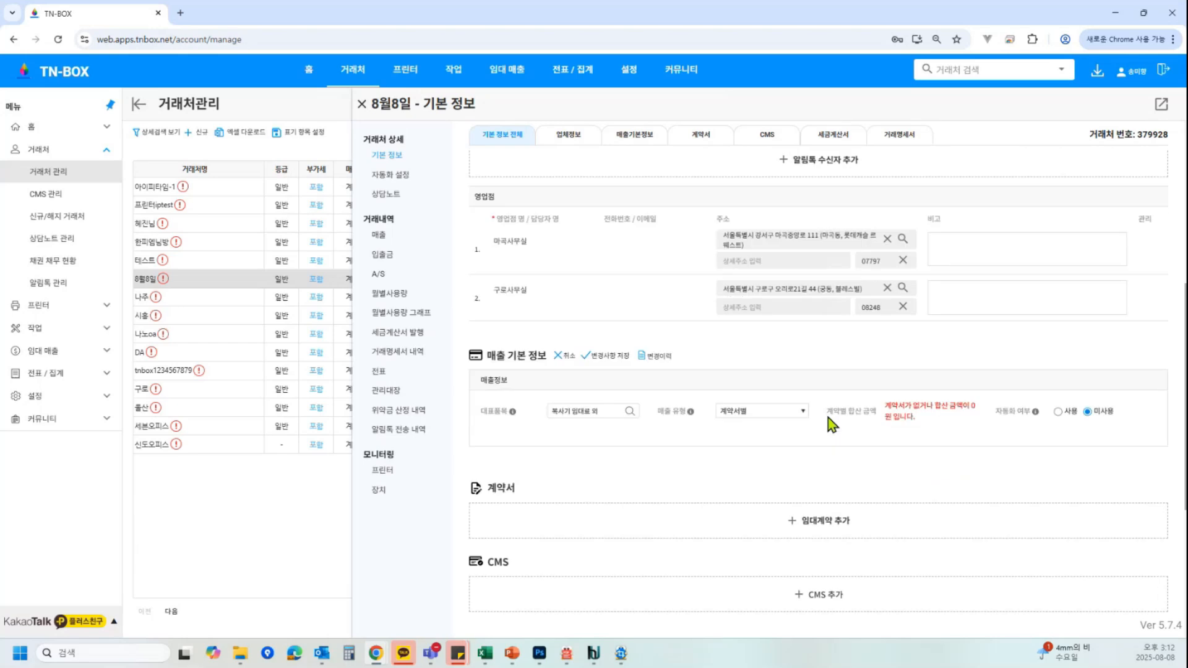
left_click(790, 414)
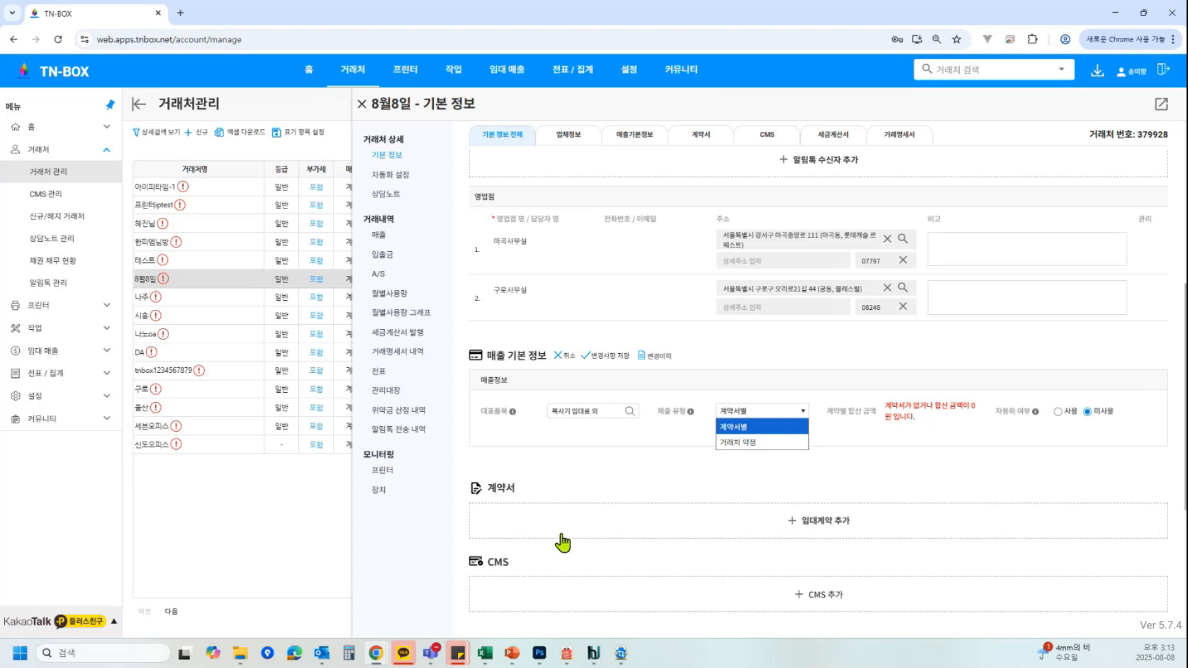
left_click(758, 429)
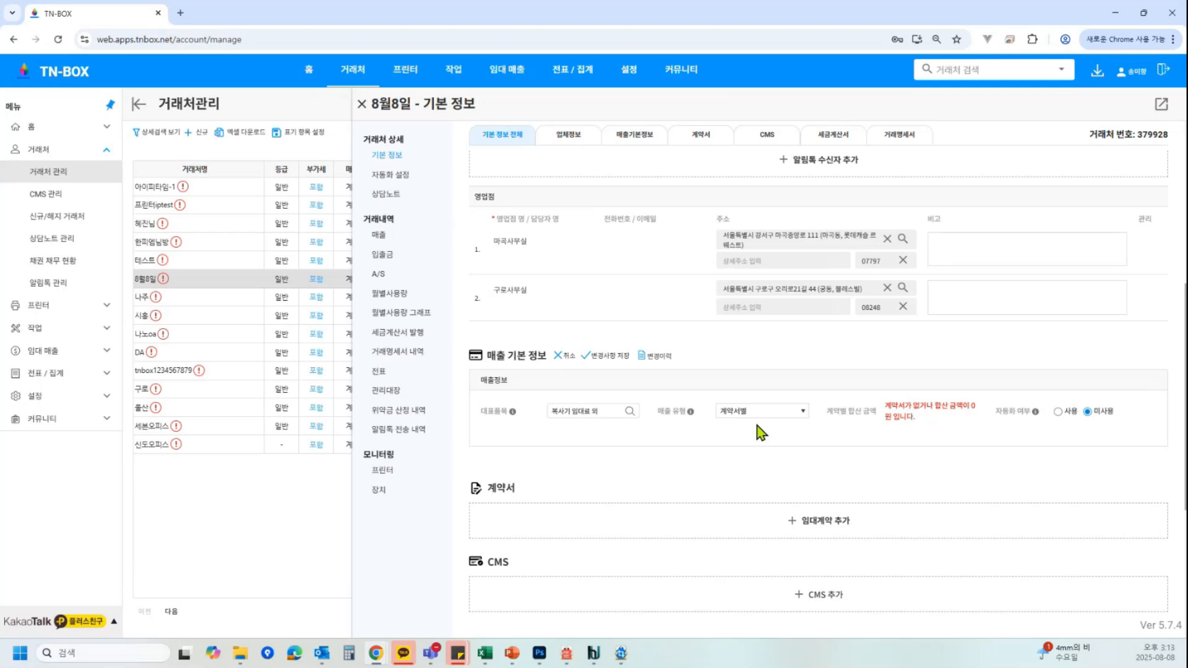
Turn automatic sales on, use the representative item for automatic sales, and save the sales info changes
left_click(1058, 412)
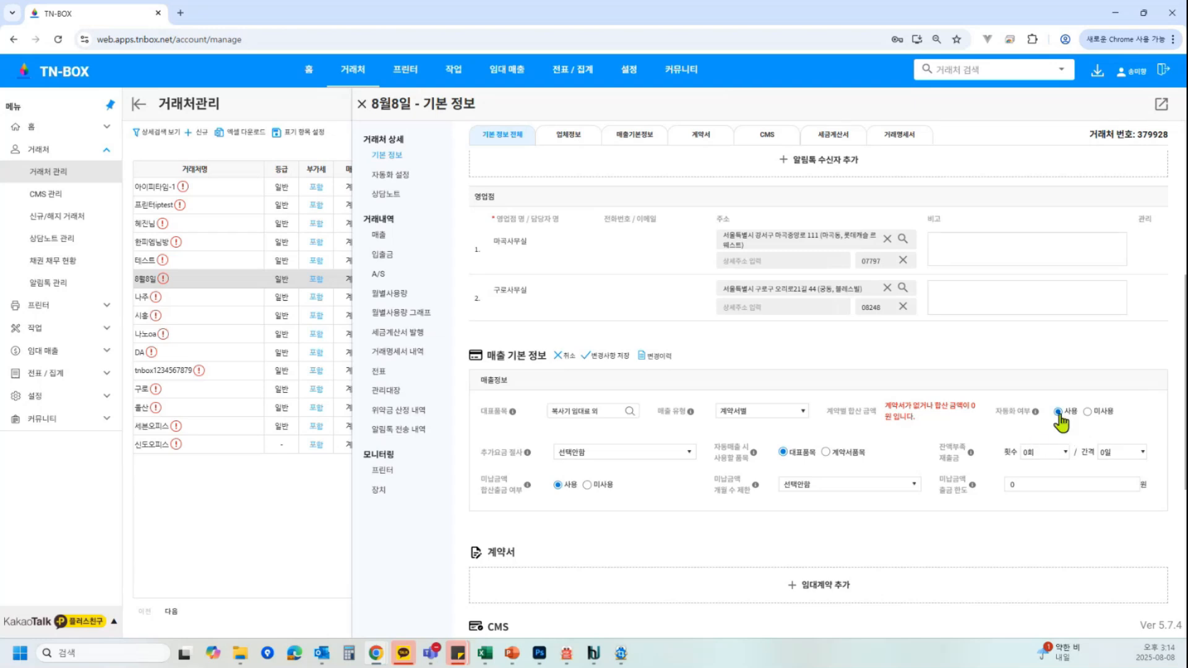
scroll(593, 402, "down", 1)
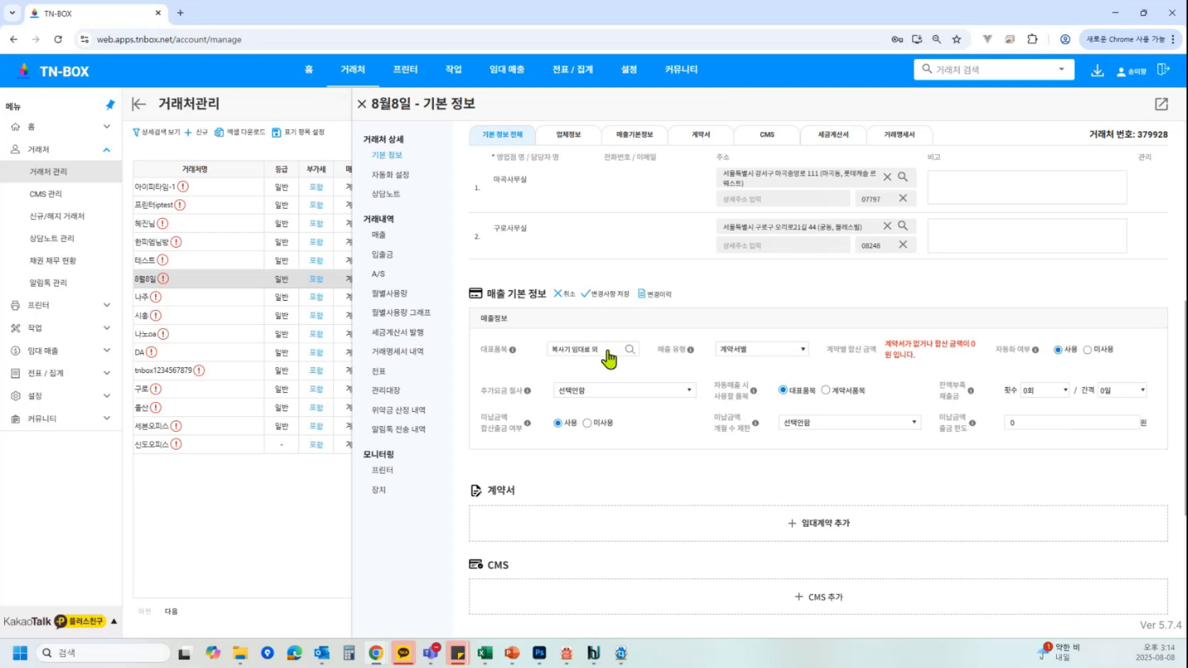
left_click(836, 403)
left_click(782, 391)
scroll(784, 403, "down", 1)
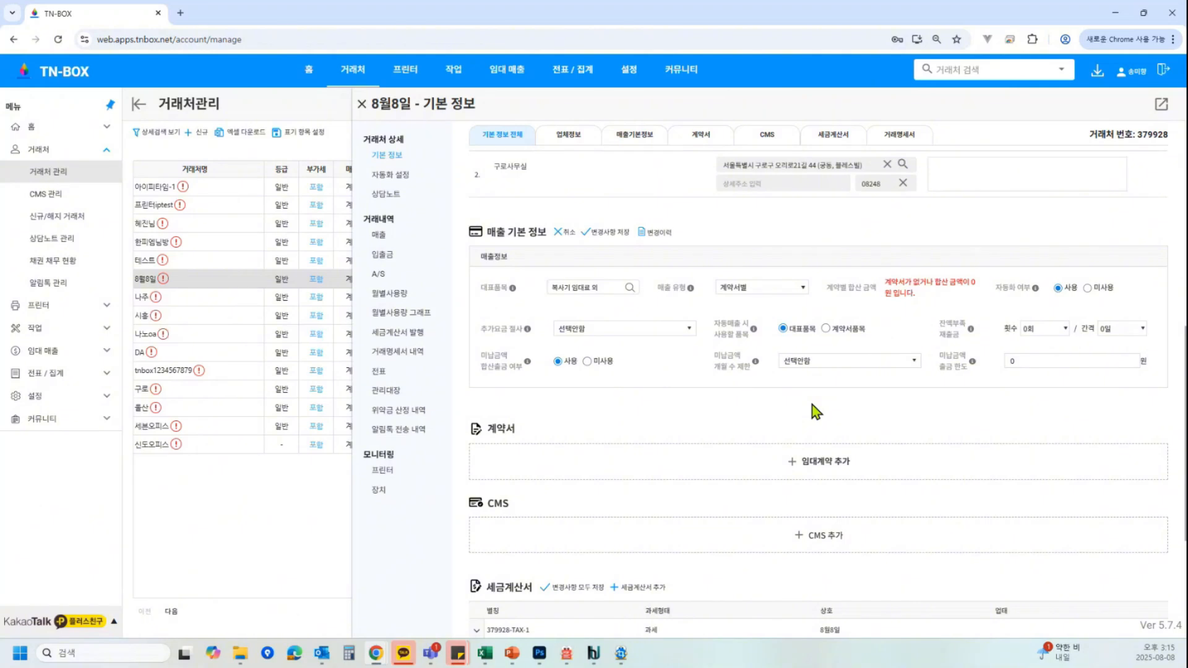
left_click(612, 234)
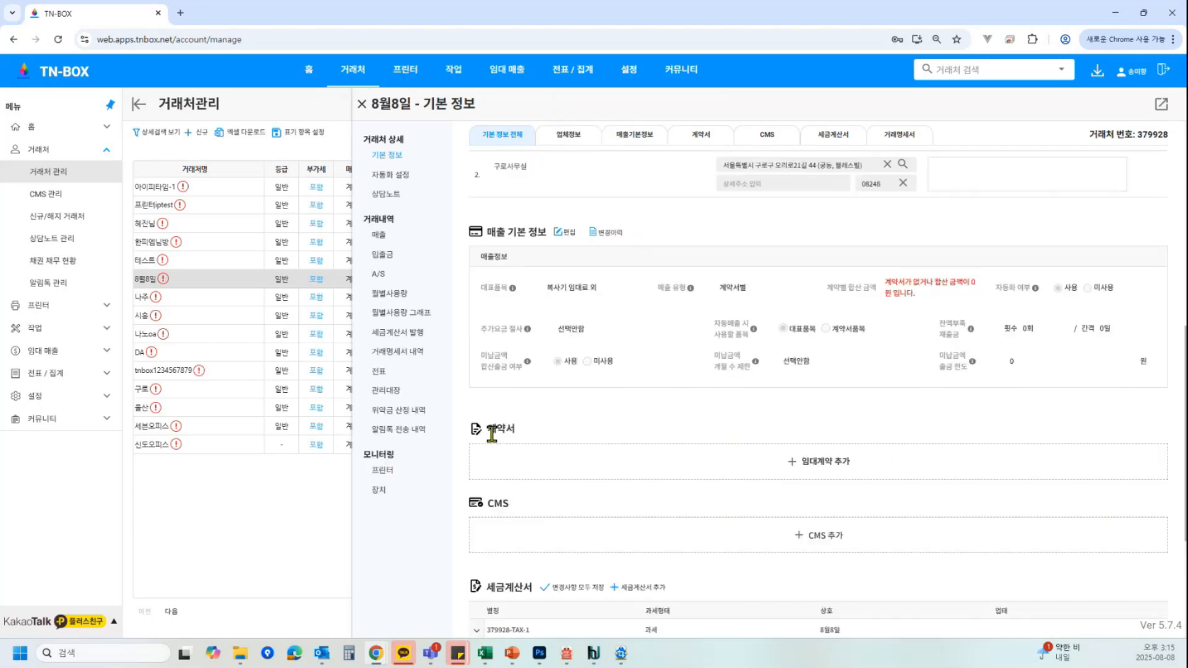
Add a new lease contract and set its contract number to 8월8일 본점
left_click(818, 472)
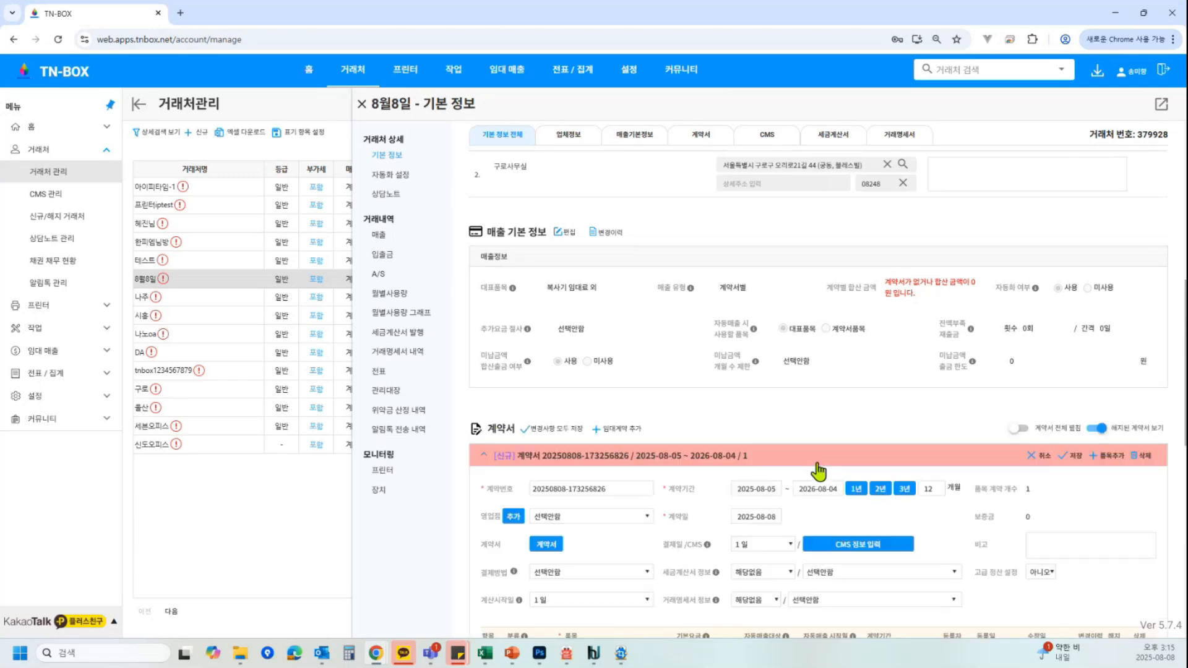
scroll(817, 398, "down", 1)
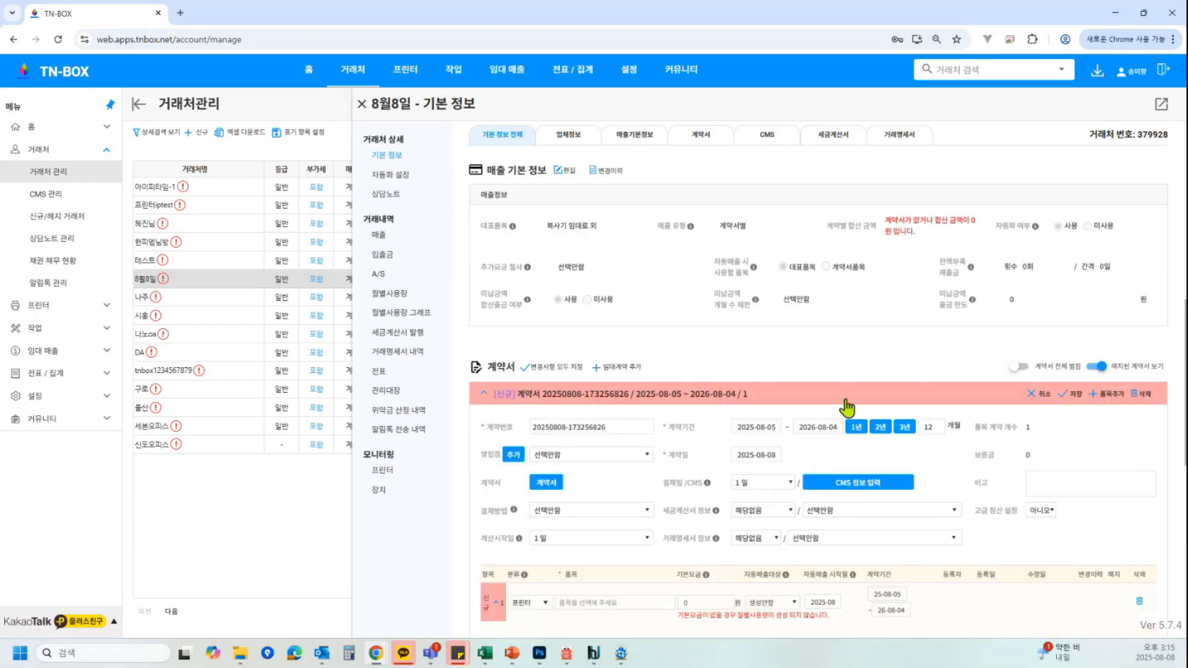
scroll(1159, 427, "down", 3)
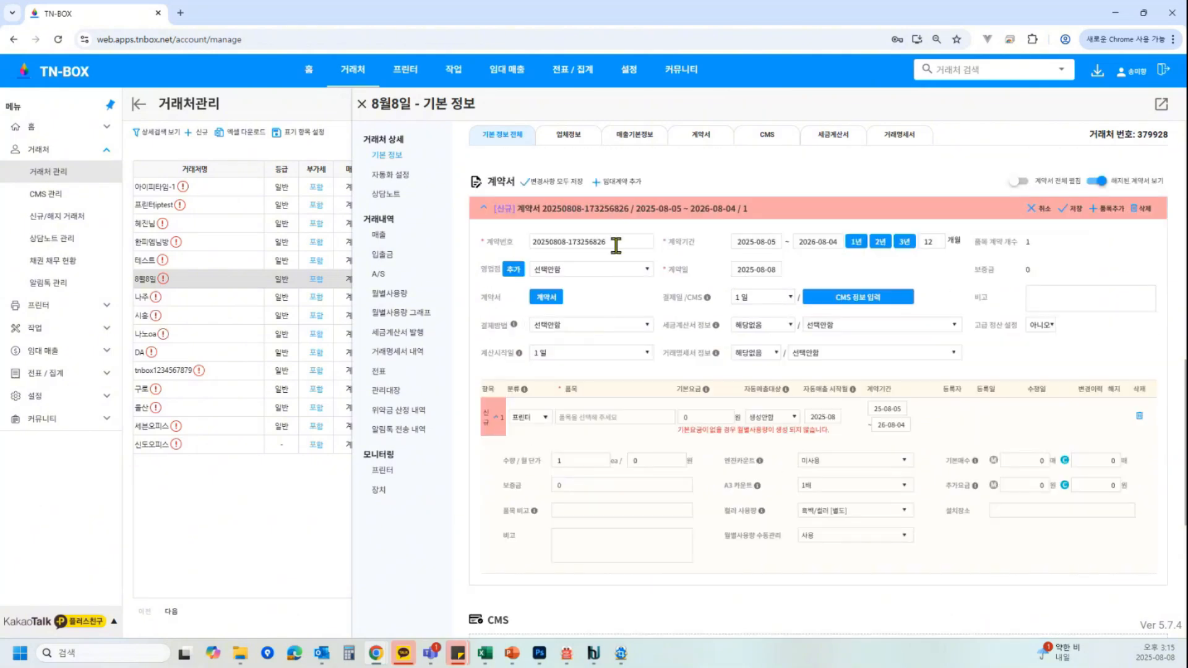
left_click_drag(613, 242, 497, 243)
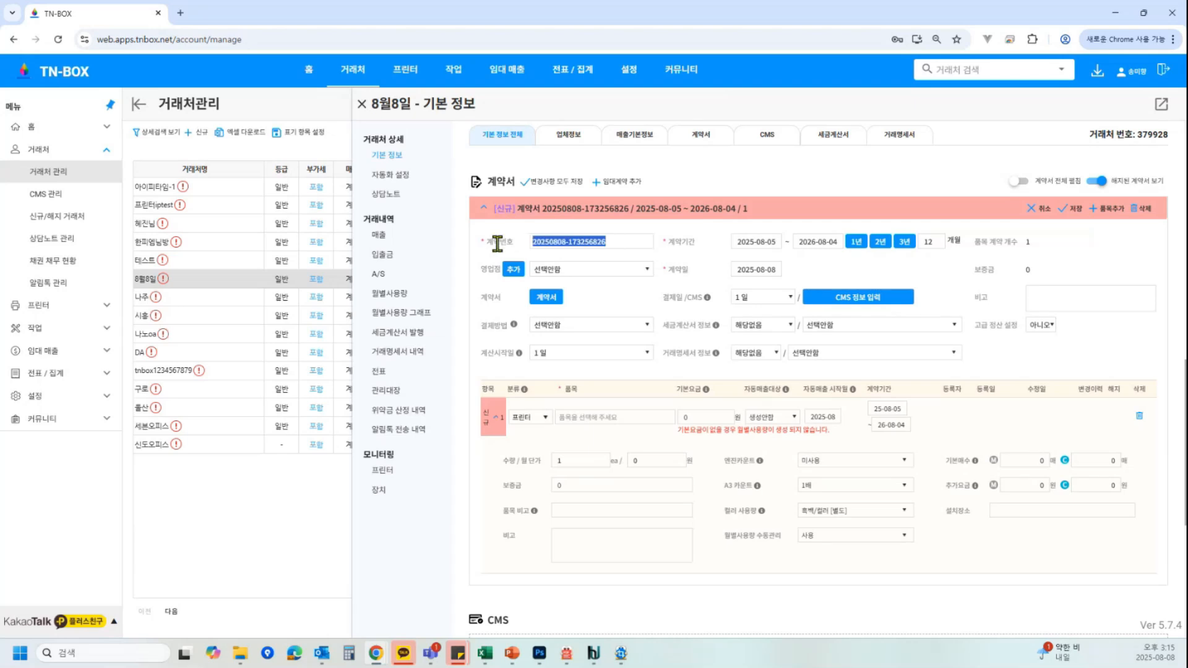
key("BackSpace")
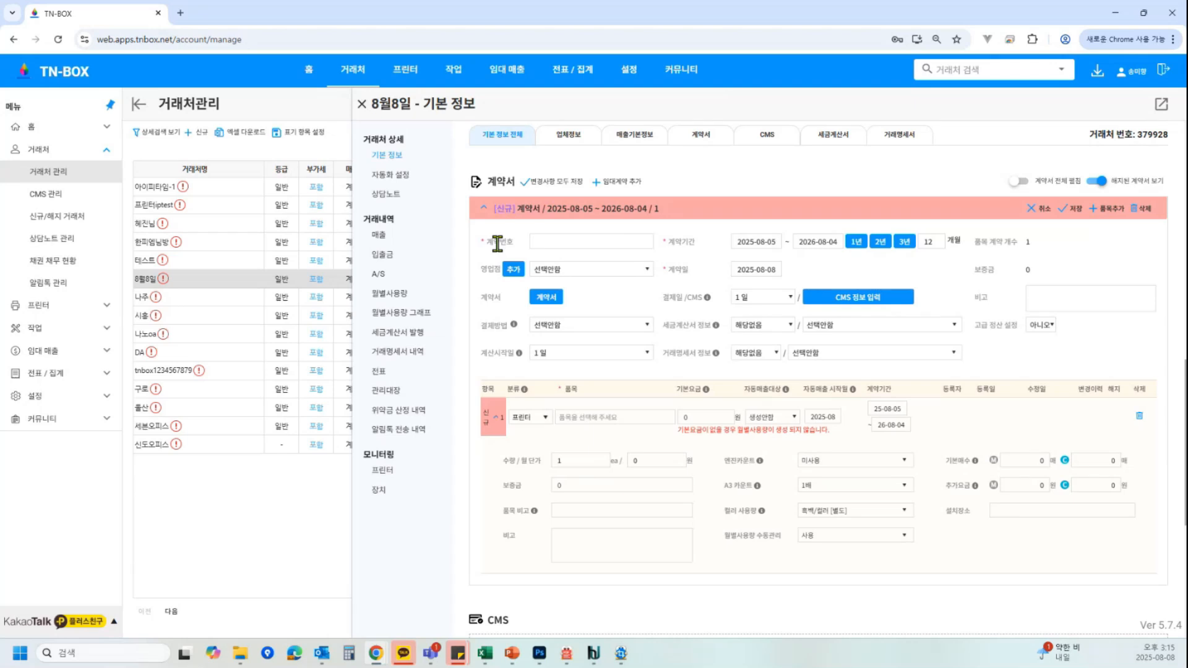
type("8월8일 본점")
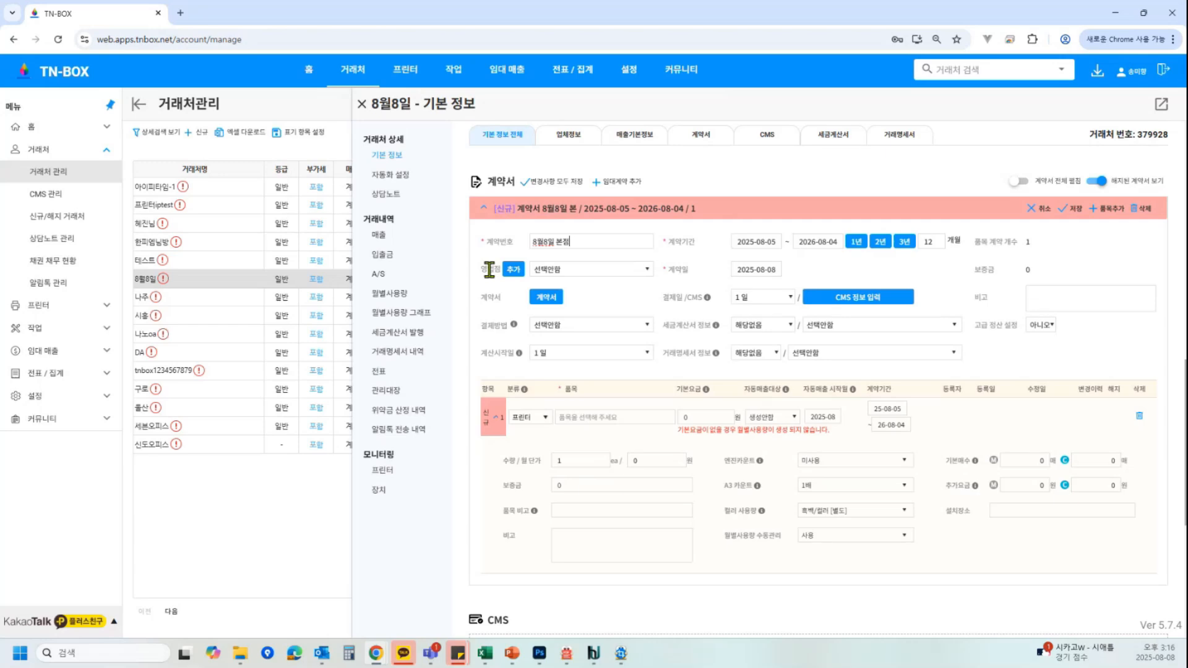
Set the contract's sales office to 마곡사무실
scroll(710, 196, "up", 7)
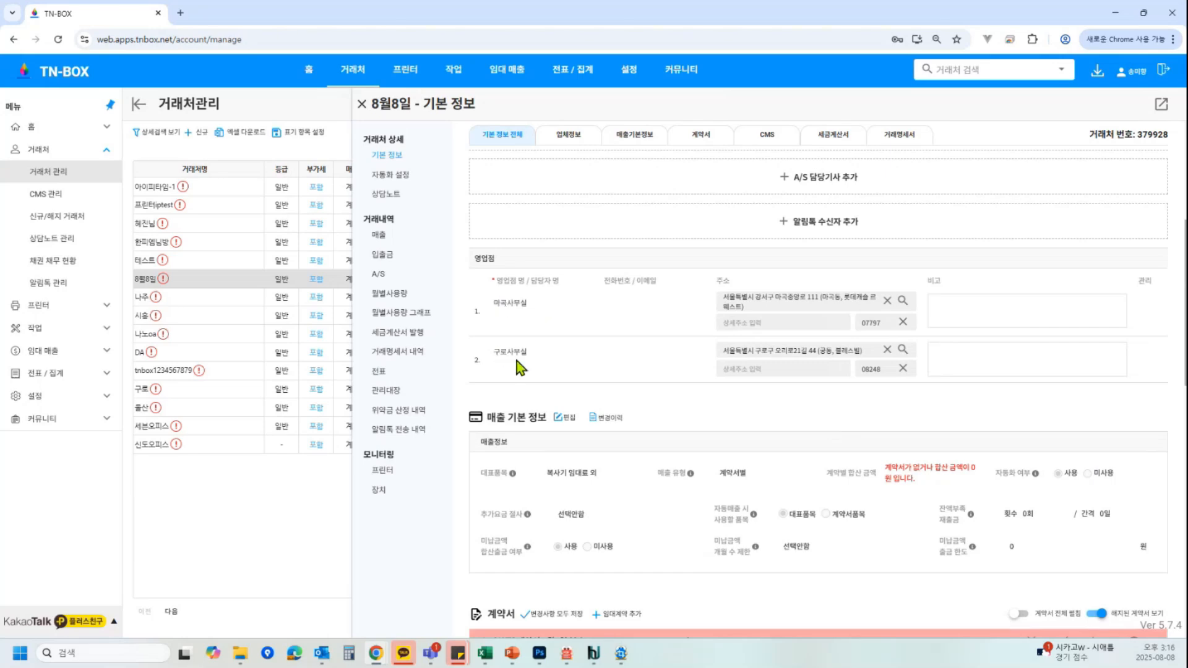
scroll(823, 376, "down", 1)
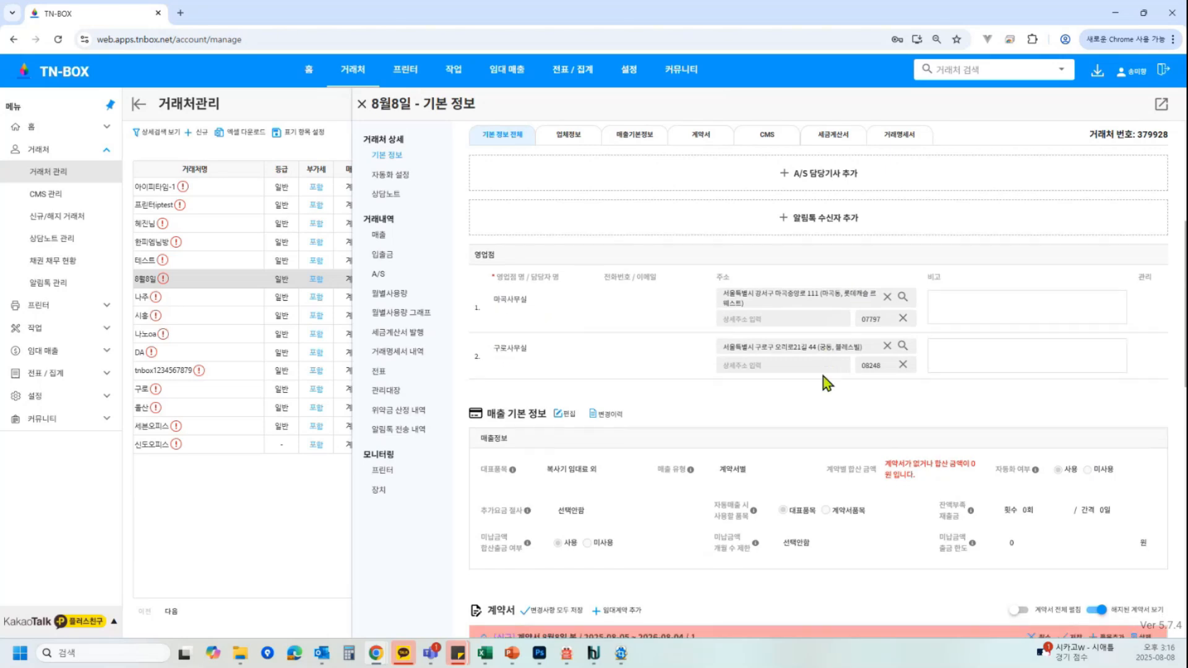
scroll(823, 376, "down", 5)
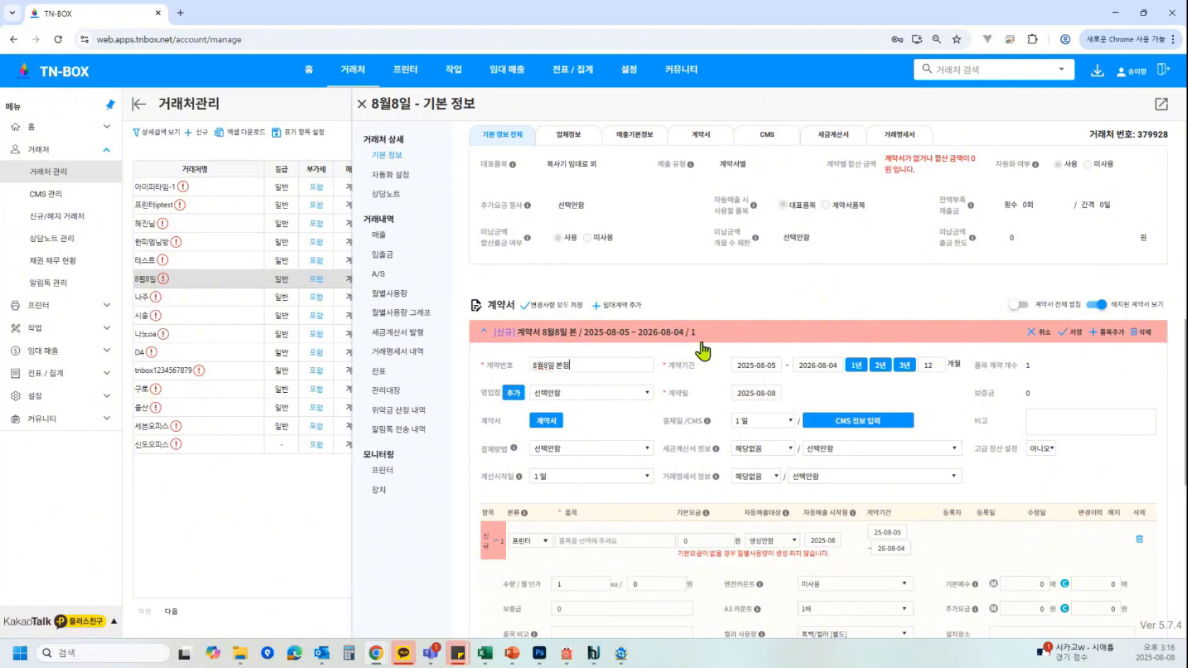
left_click(607, 394)
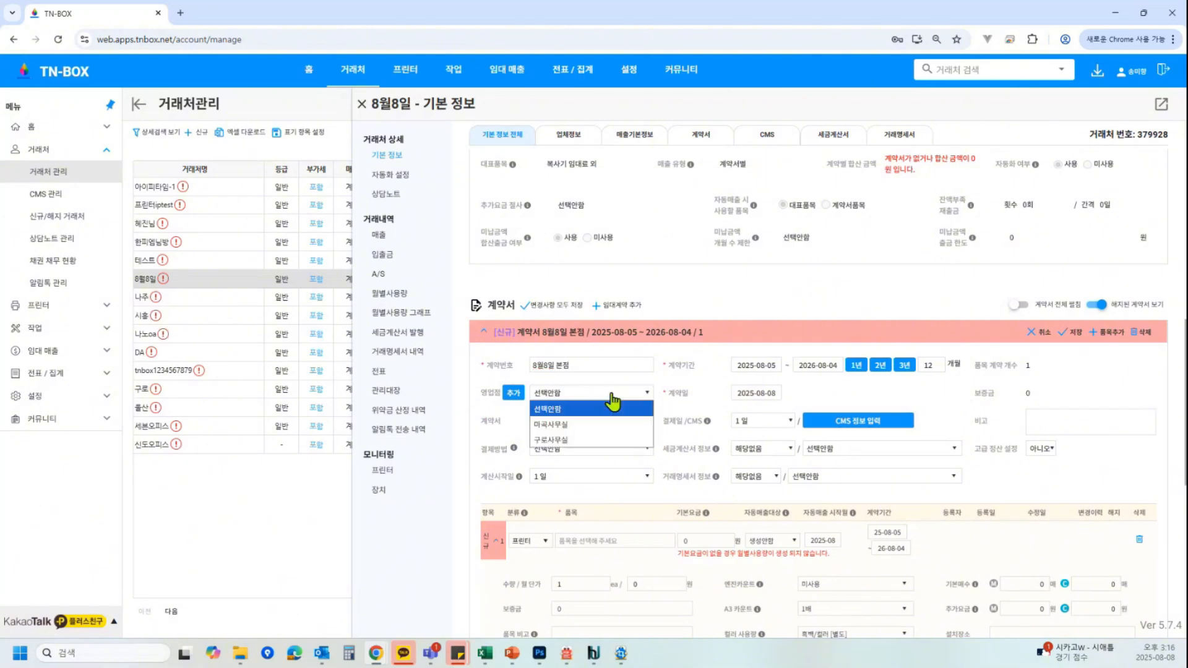
left_click(603, 425)
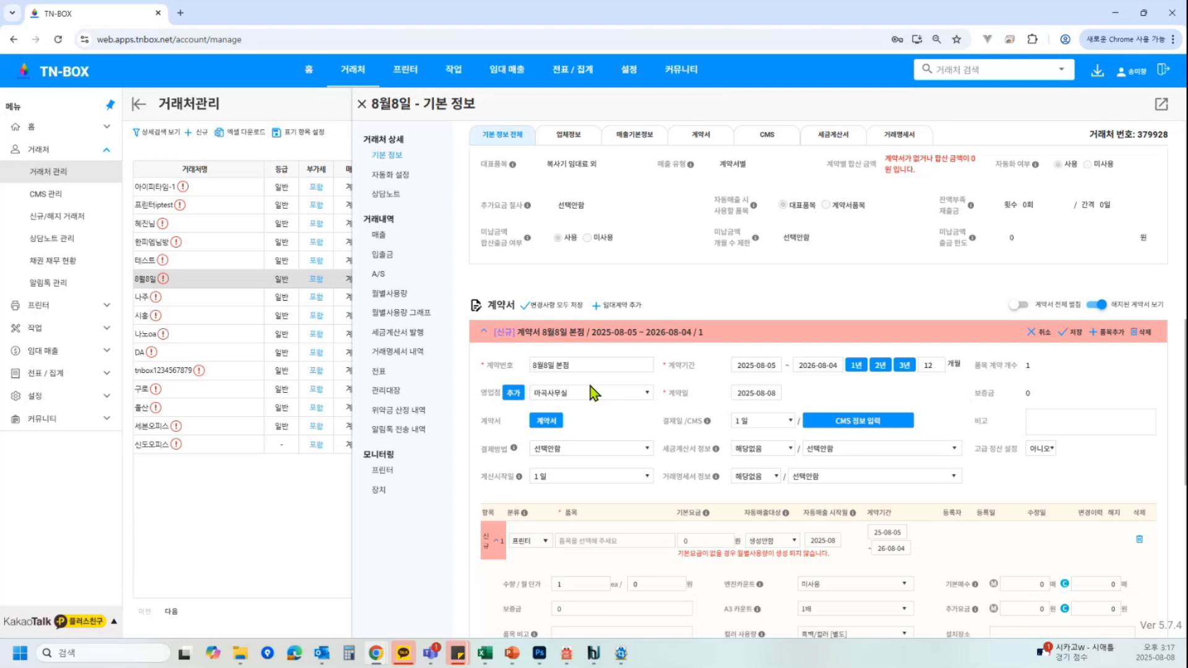
Set the contract's calculation start day to 8일
scroll(711, 425, "down", 1)
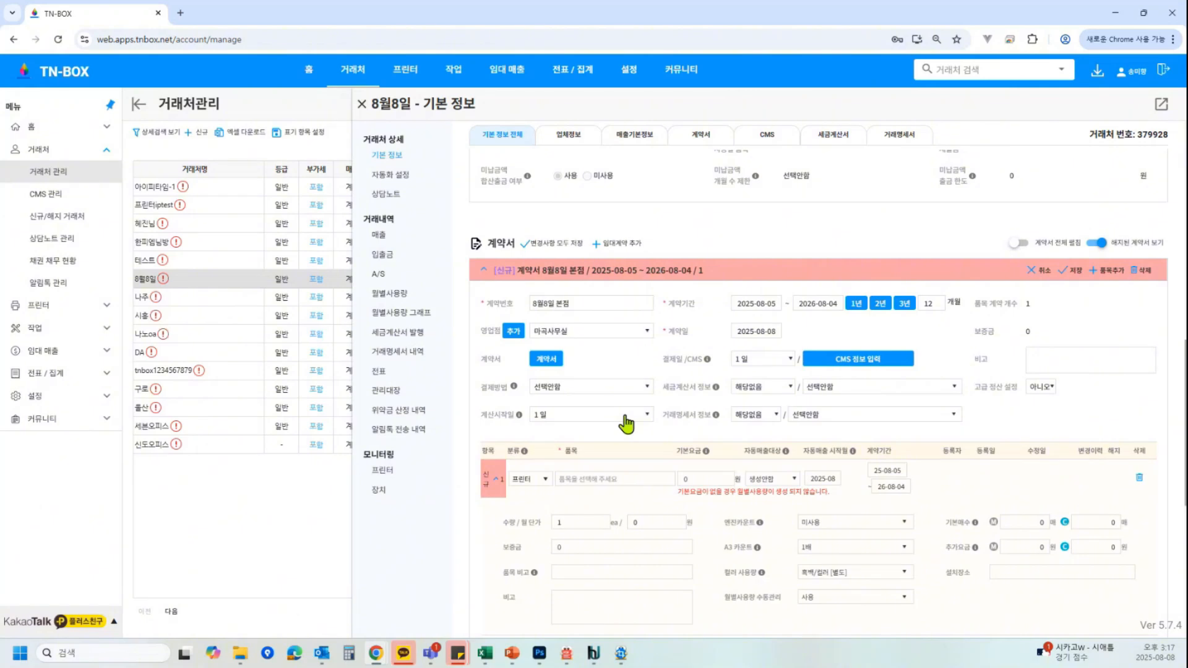
left_click(626, 423)
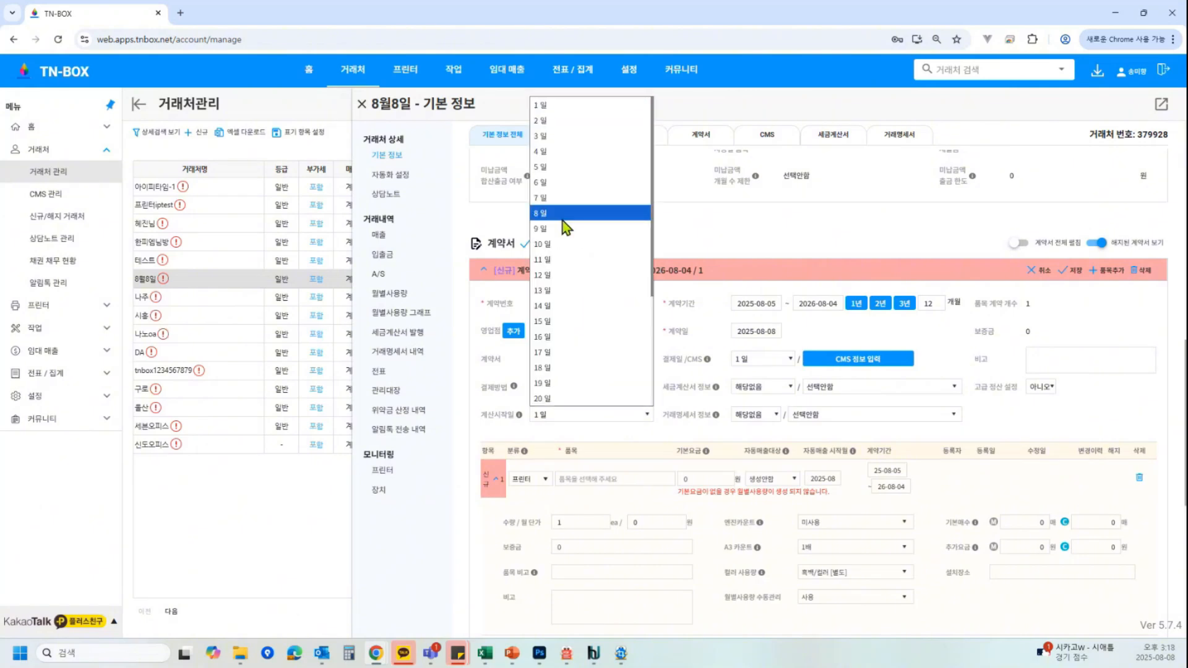
left_click(563, 214)
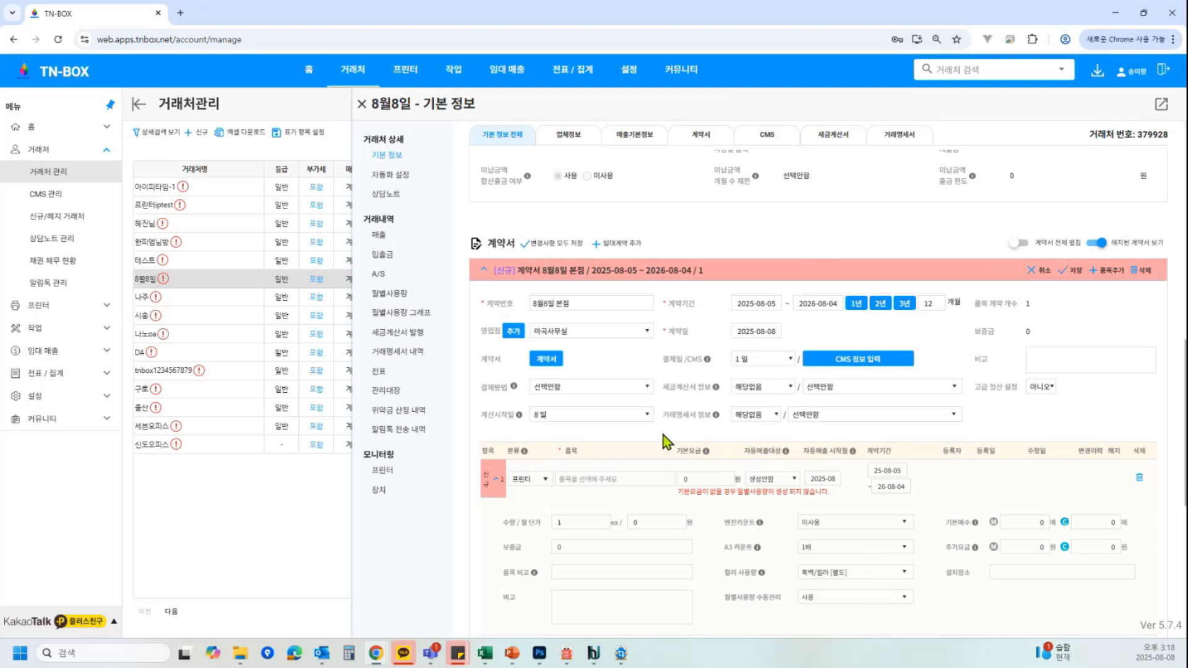
Set the payment, tax invoice and transaction statement days to 9일 and the calculation start day to 11일
left_click(765, 370)
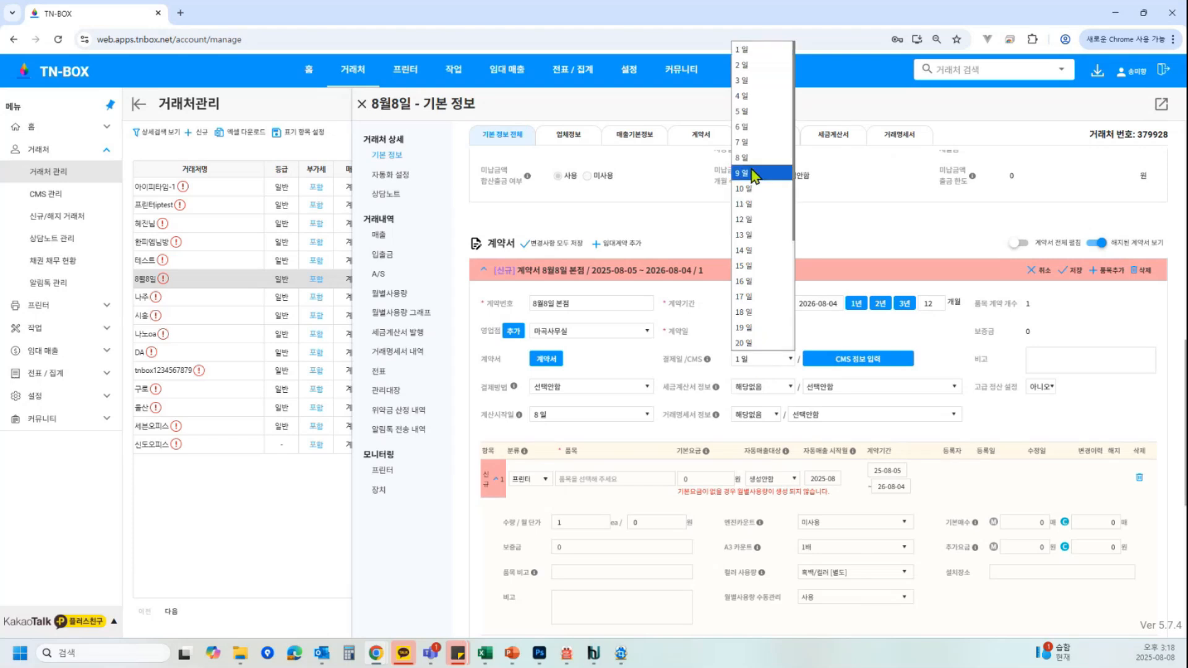
left_click(759, 172)
left_click(763, 388)
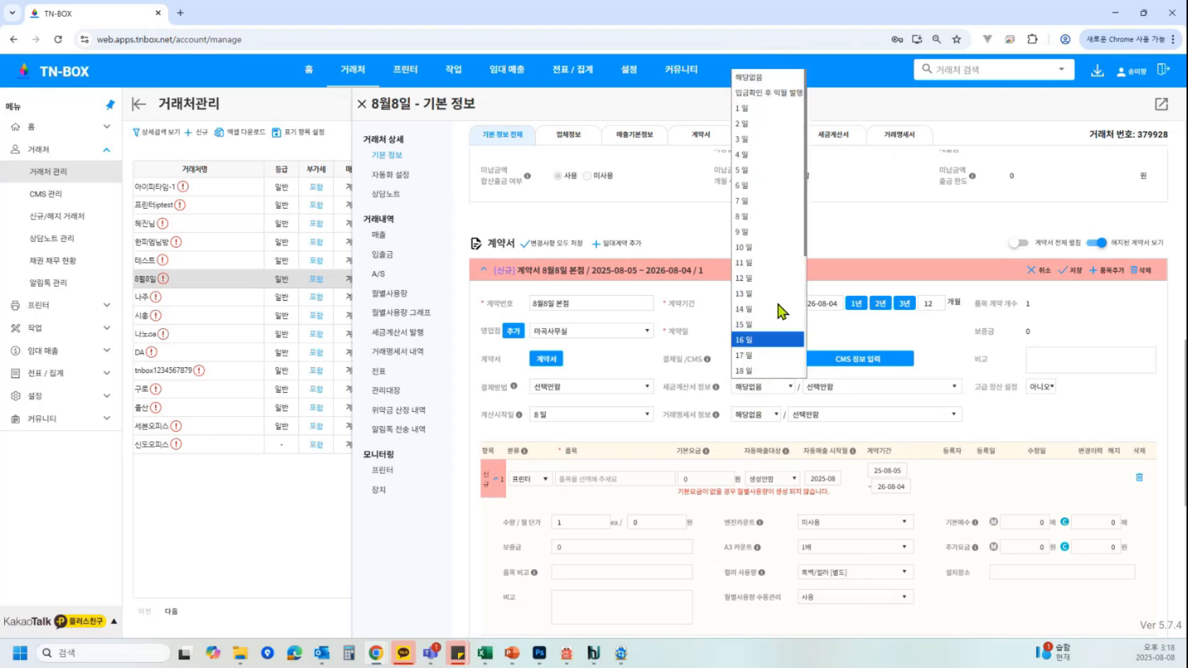
left_click(774, 235)
left_click(758, 415)
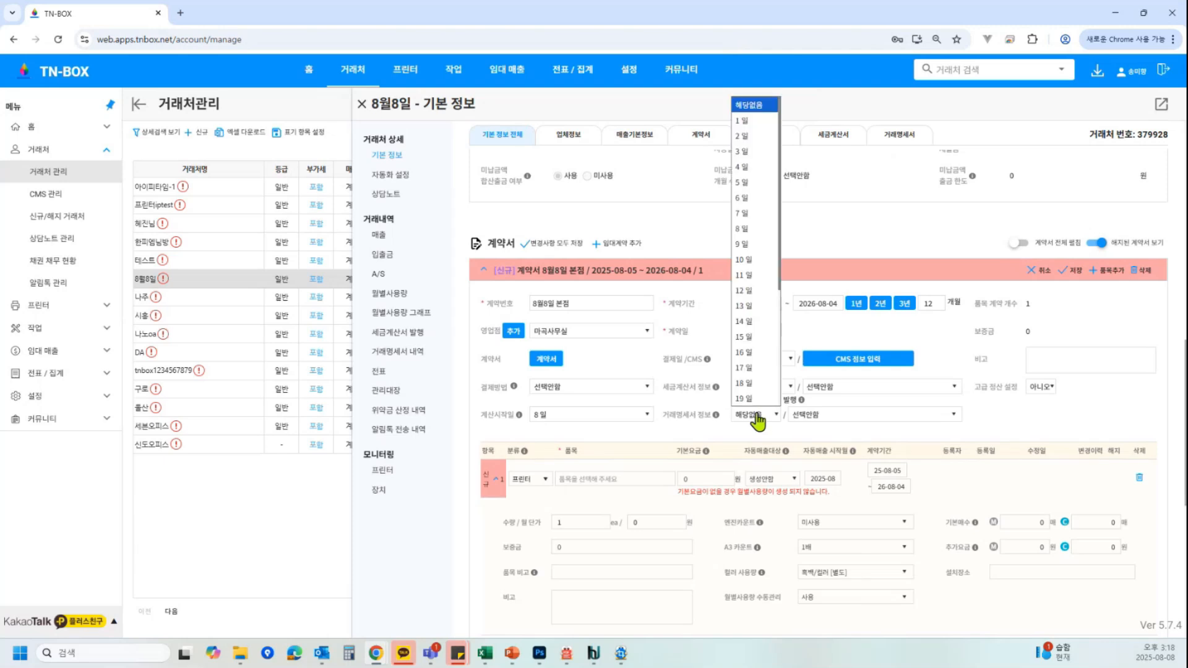
left_click(765, 245)
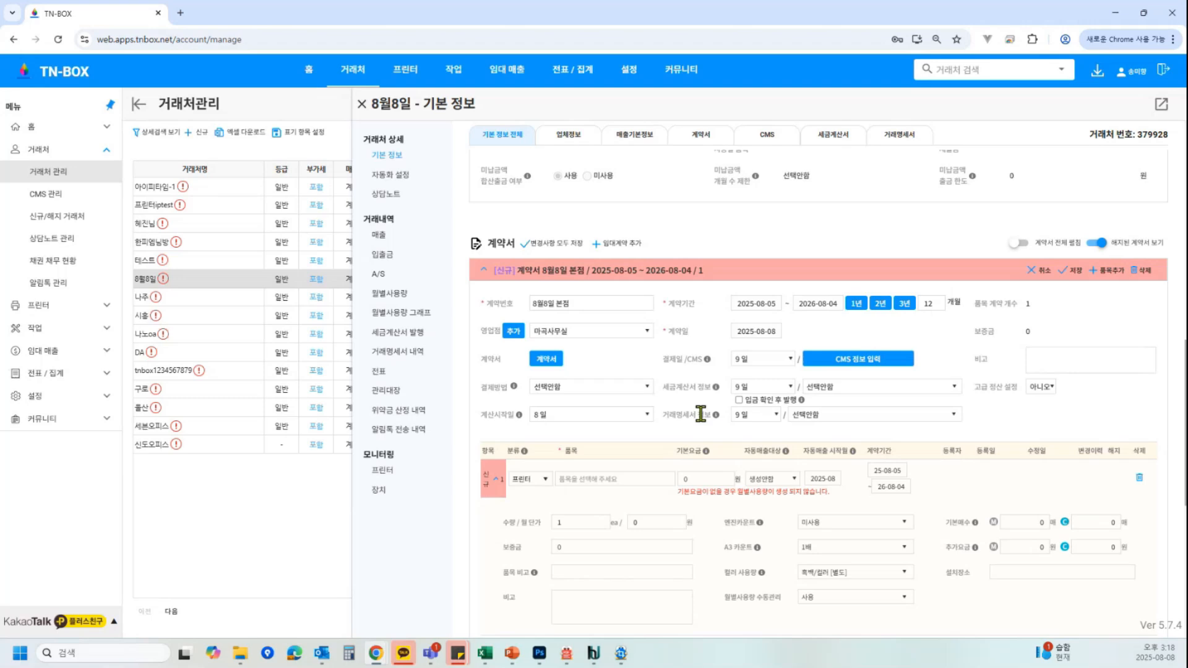
left_click(637, 415)
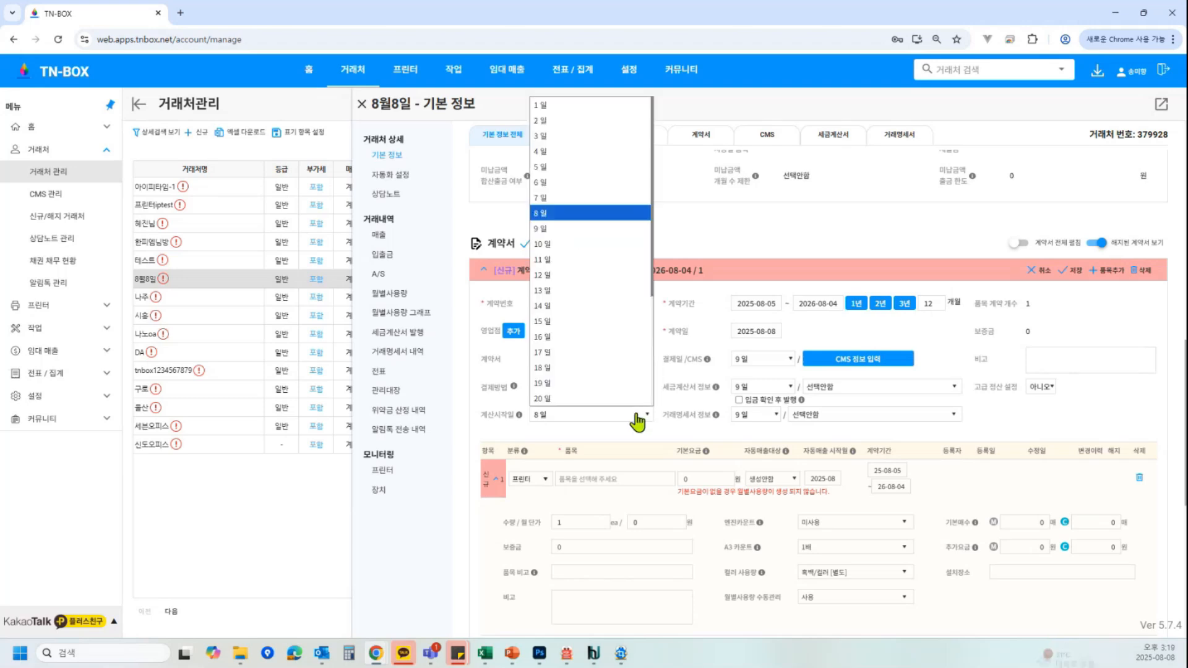
left_click(567, 258)
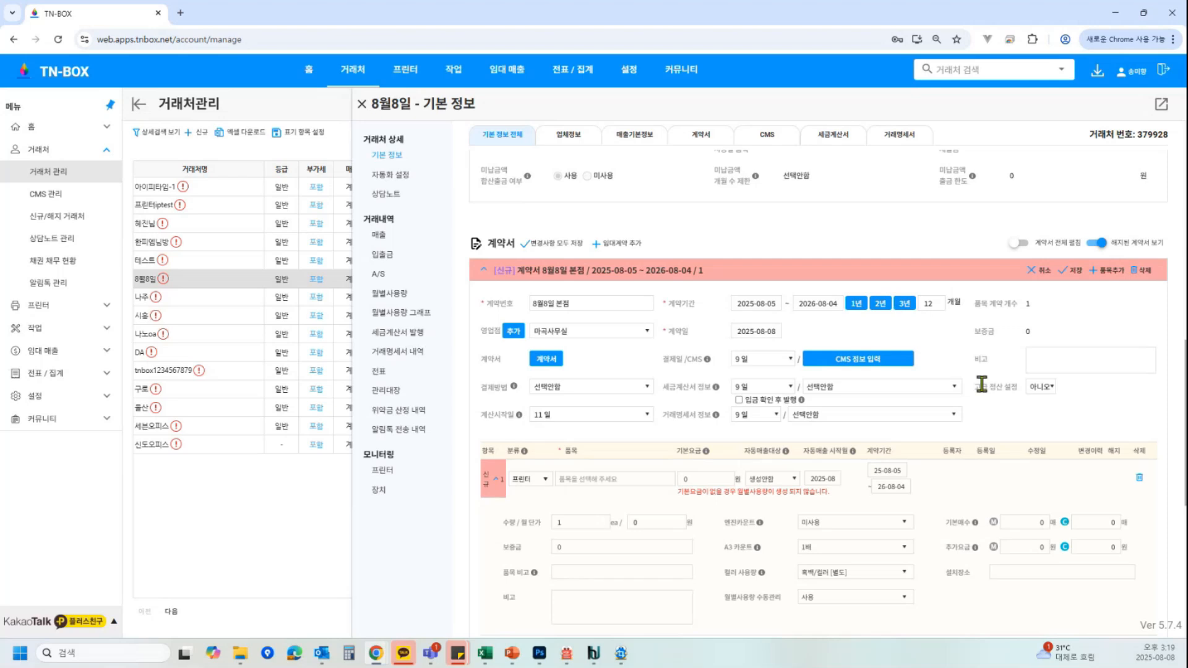
Change the contract's calculation start day to 8일
left_click(592, 416)
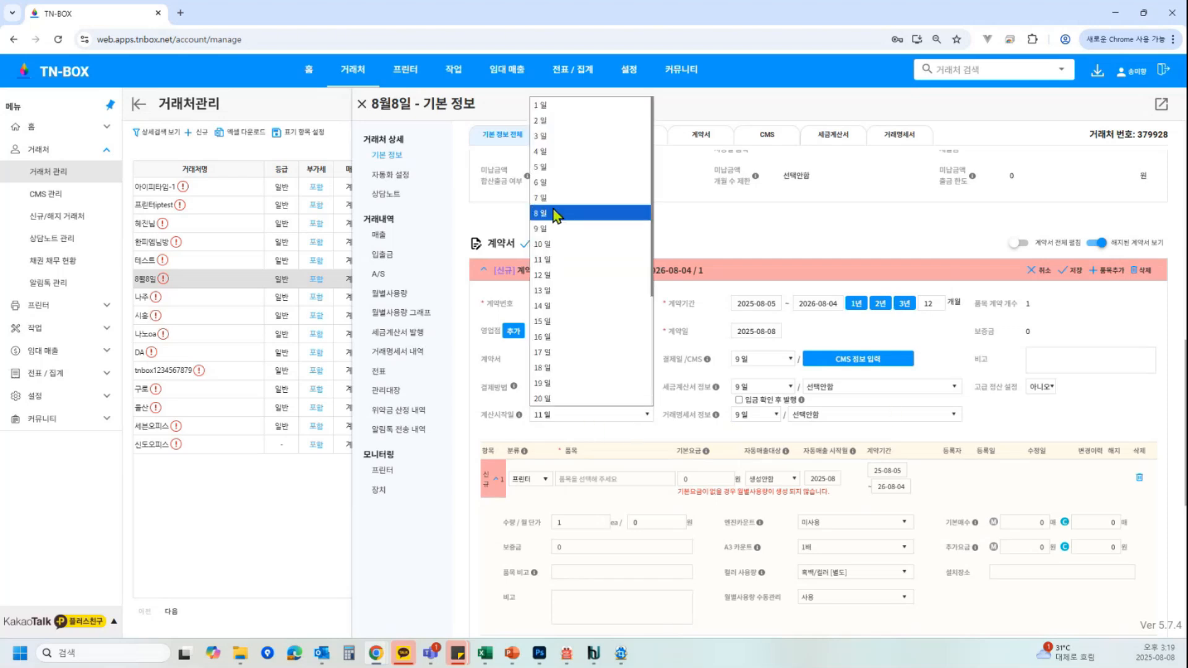
left_click(554, 214)
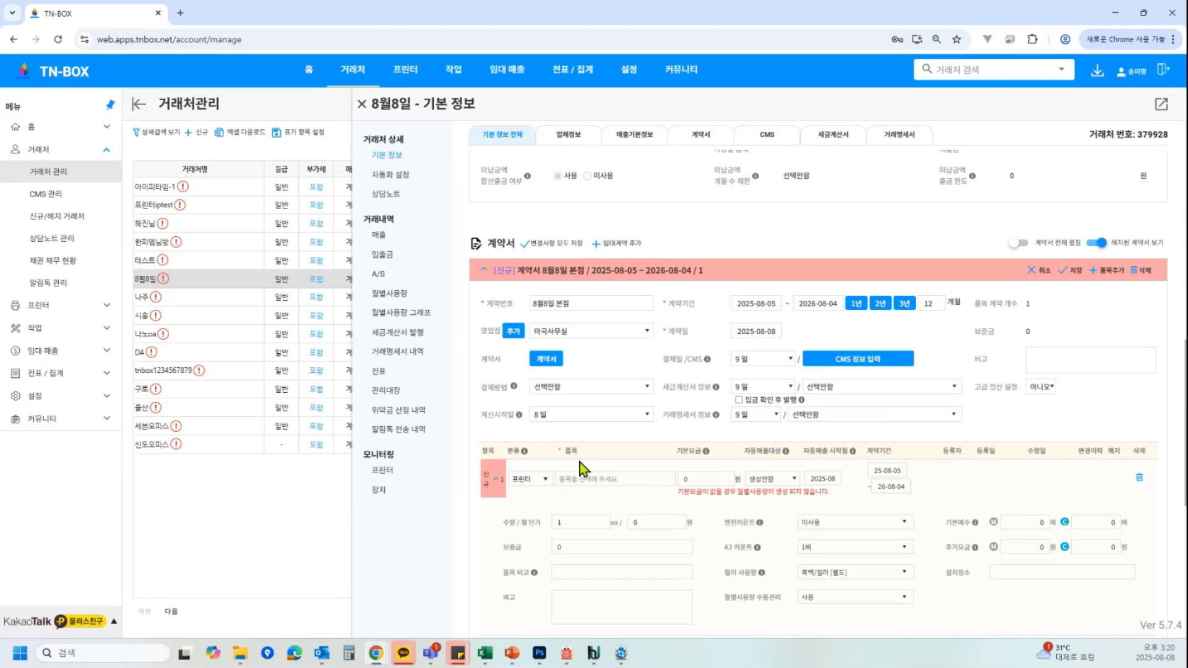
Search the item list and select the printer ECOSYS M5526cdn (VUVX13494) as the contract's item
left_click(582, 481)
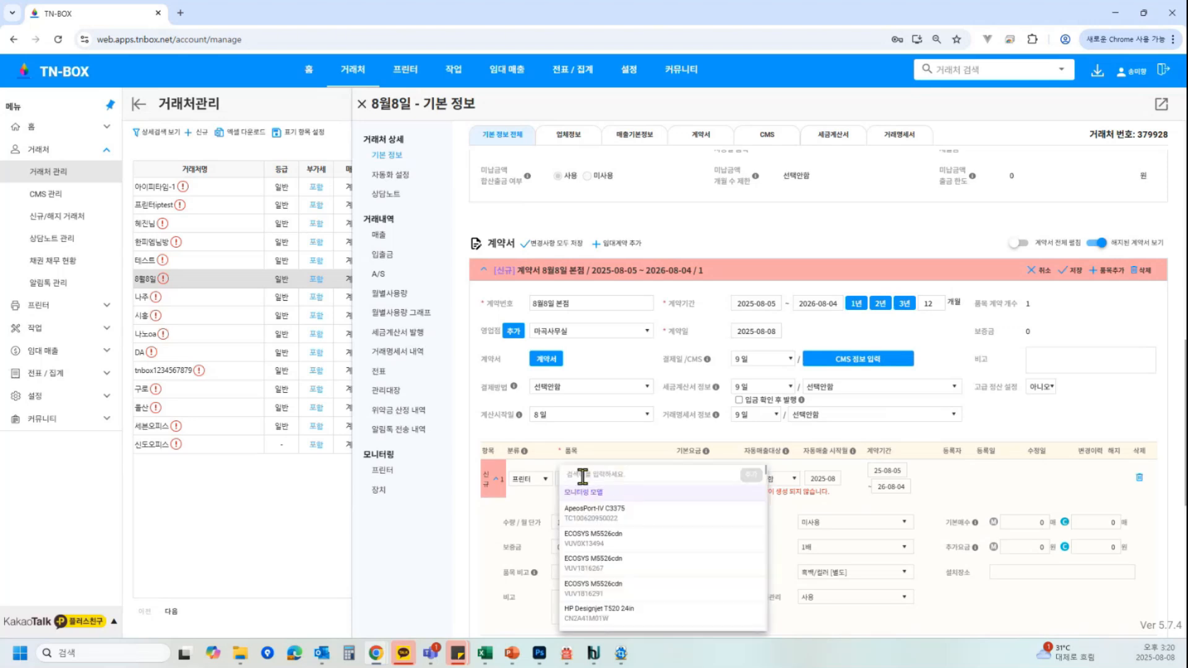
type("2260")
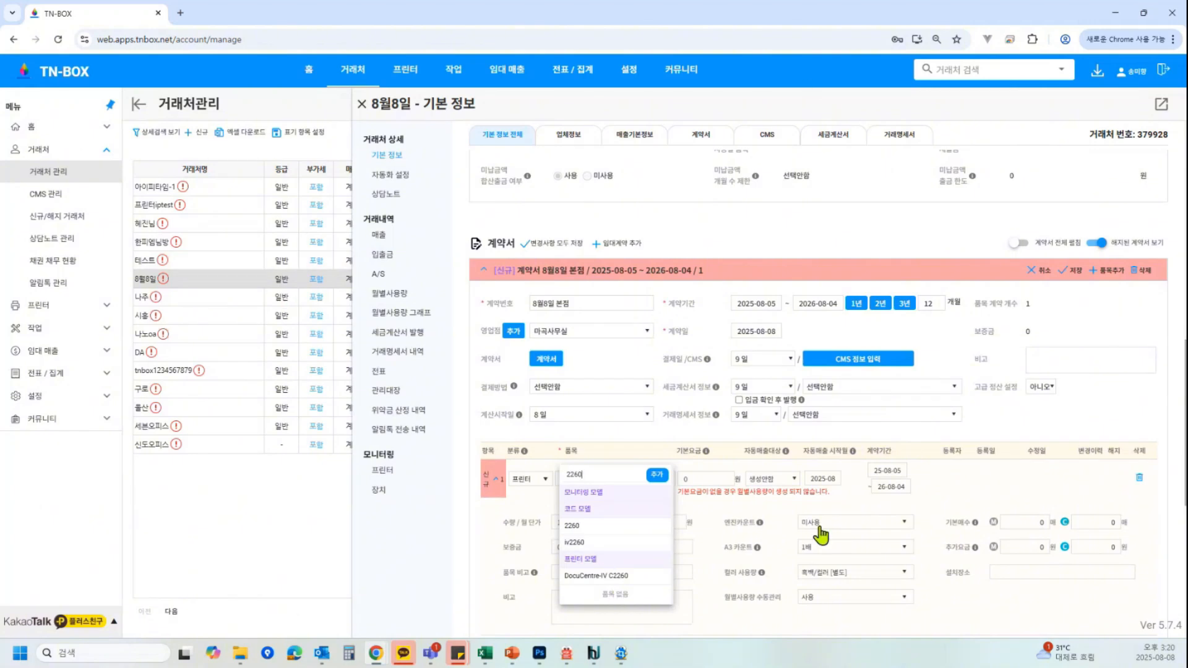
key("BackSpace")
key("BackSpace")
key("BackSpace")
key("BackSpace")
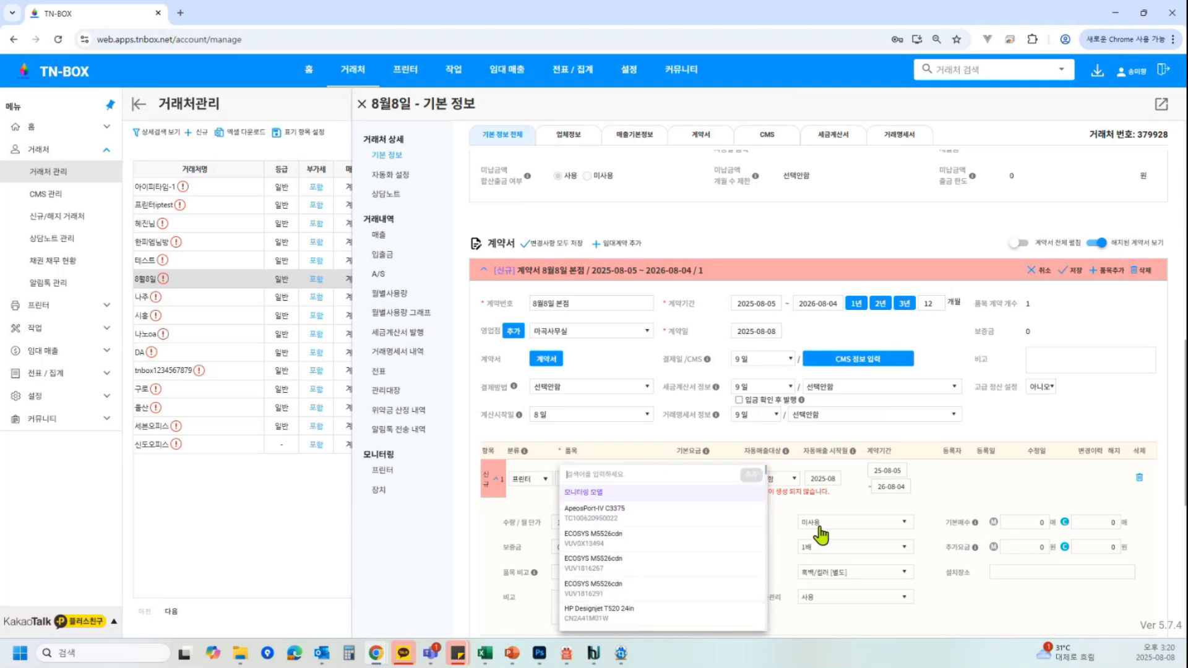
type("778")
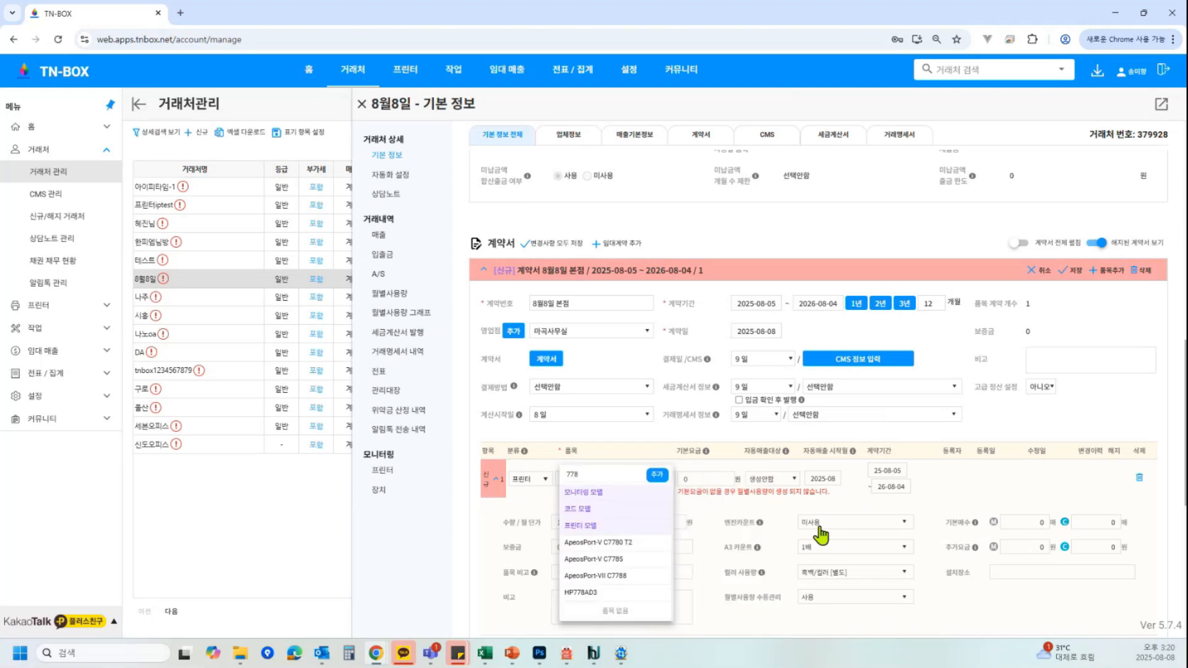
type("0")
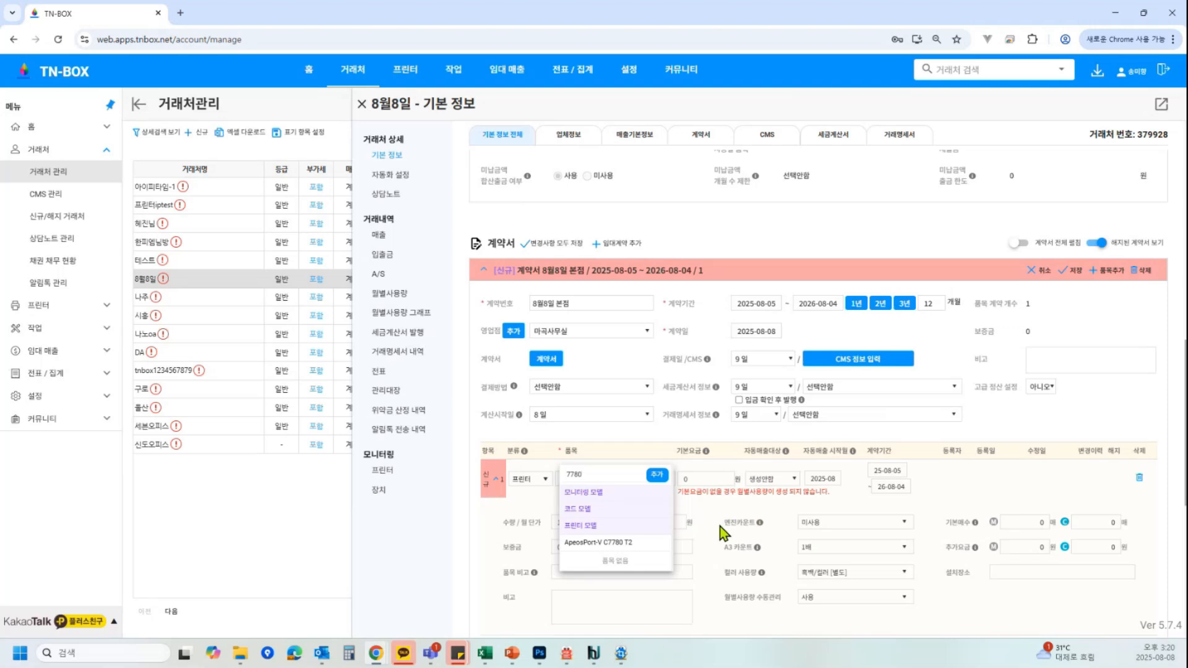
key("BackSpace")
key("BackSpace")
key("BackSpace")
key("BackSpace")
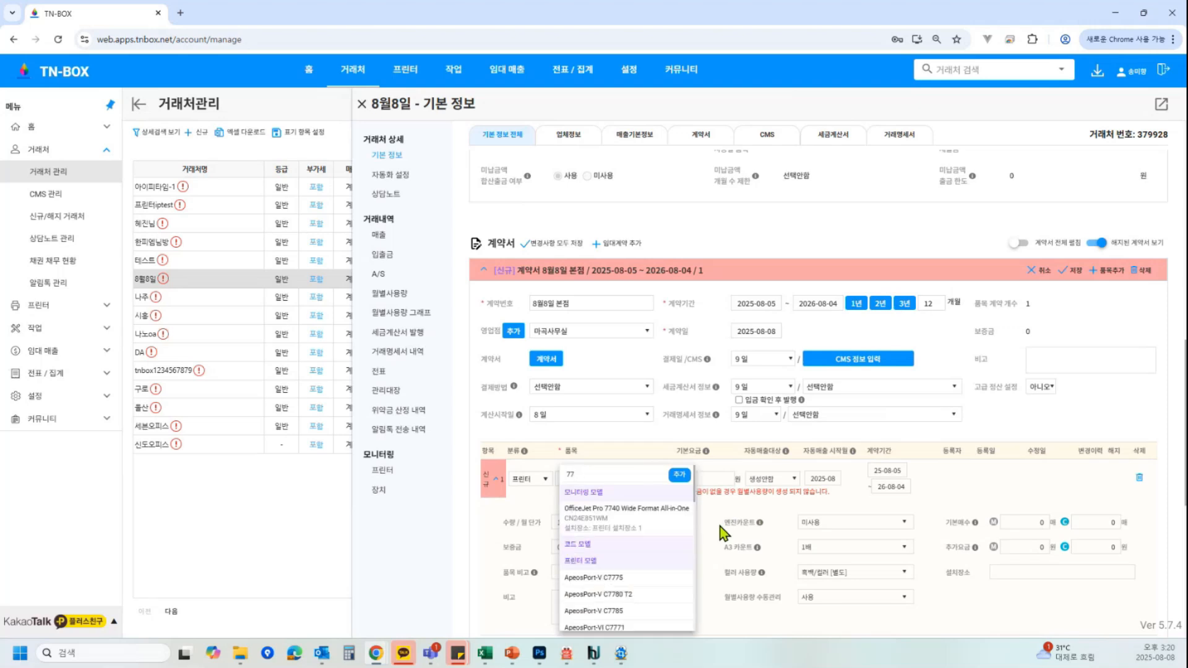
type("기")
key("BackSpace")
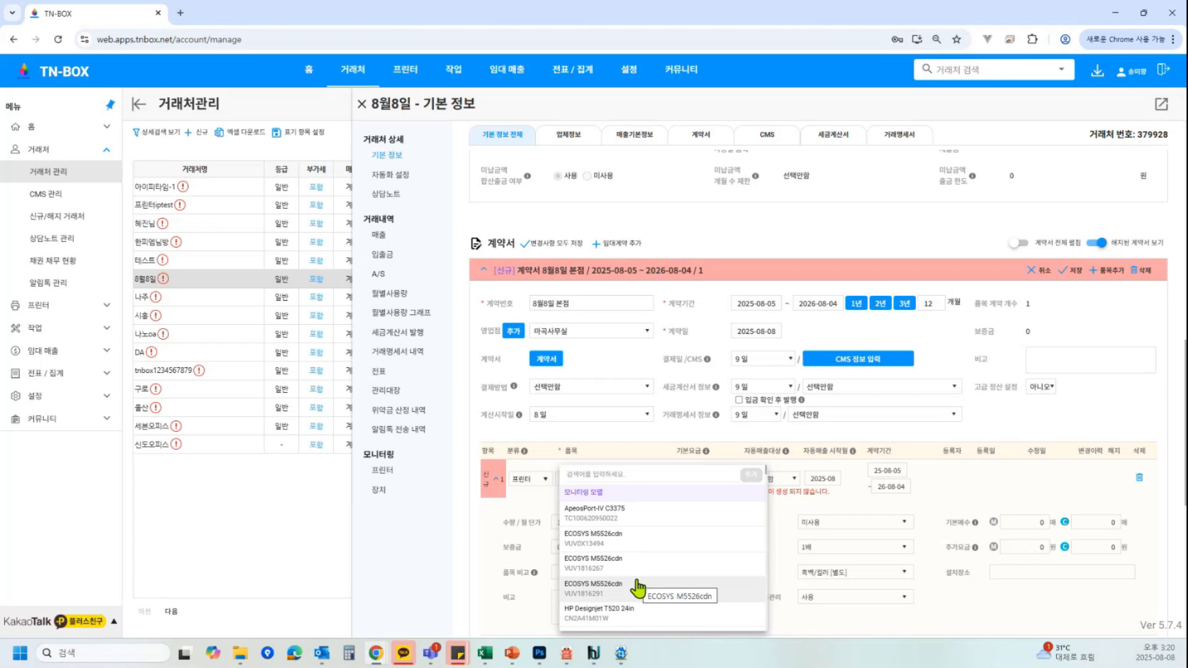
left_click(653, 538)
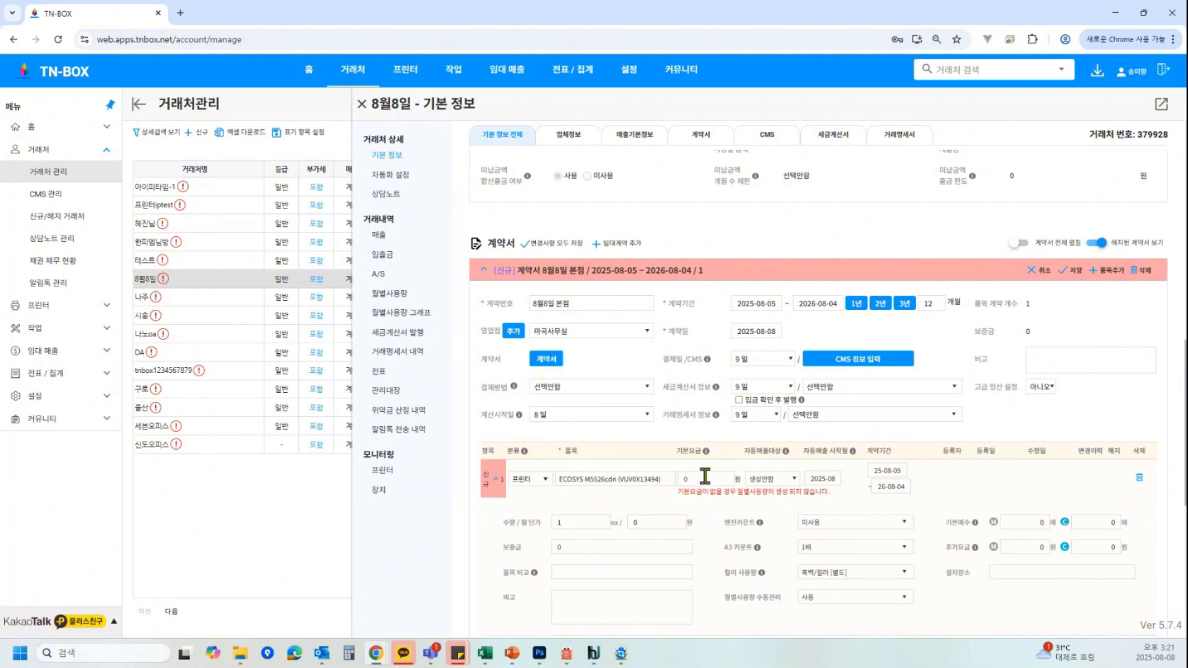
Set the item's base fee to 50,000 won and its automatic billing target to 기본 + 추가료
double_click(684, 479)
type("50000")
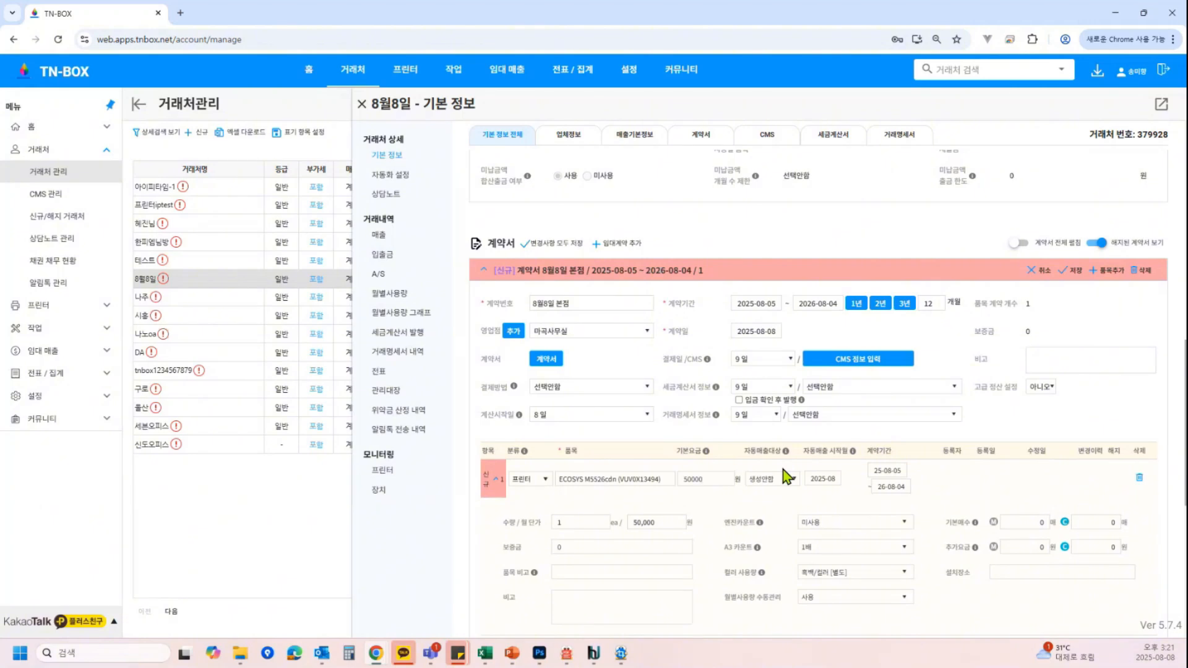
left_click(792, 483)
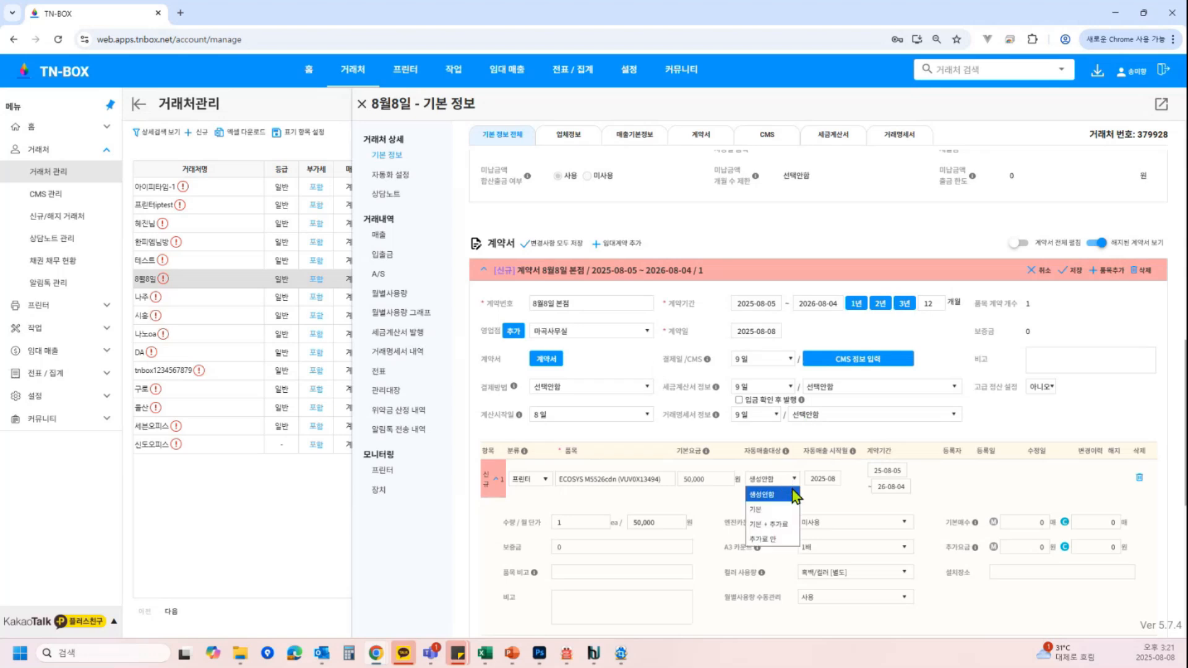
left_click(793, 526)
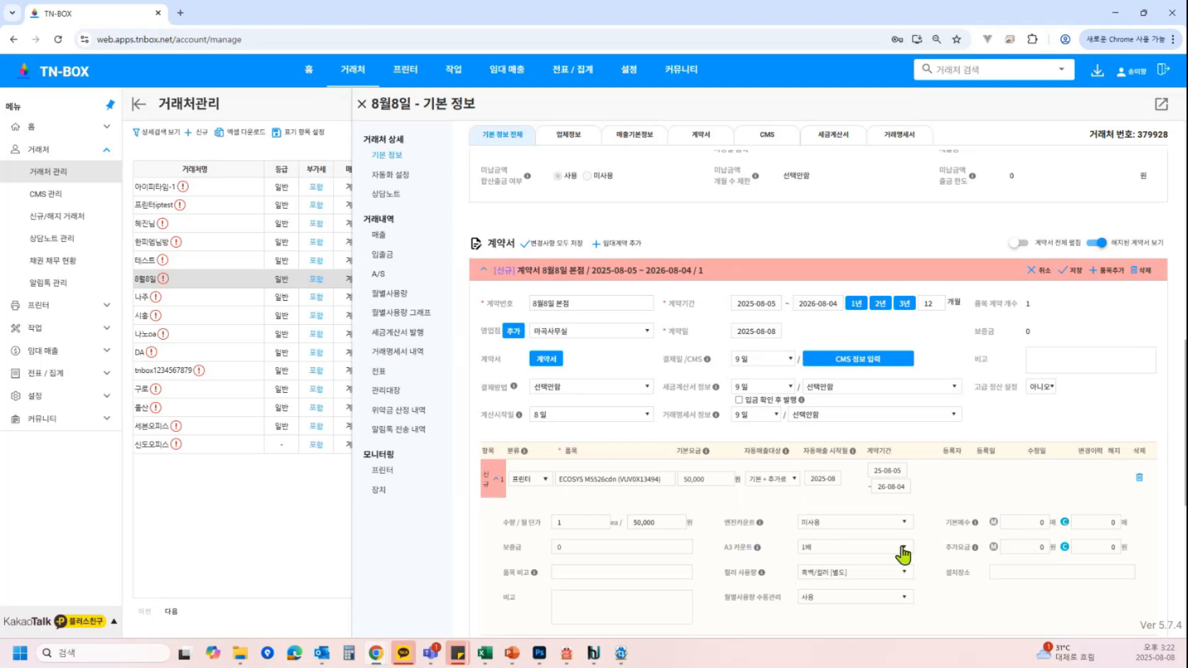
Set the item's additional charge to 10 sheets at 100 won
left_click(1041, 522)
scroll(1034, 547, "down", 2)
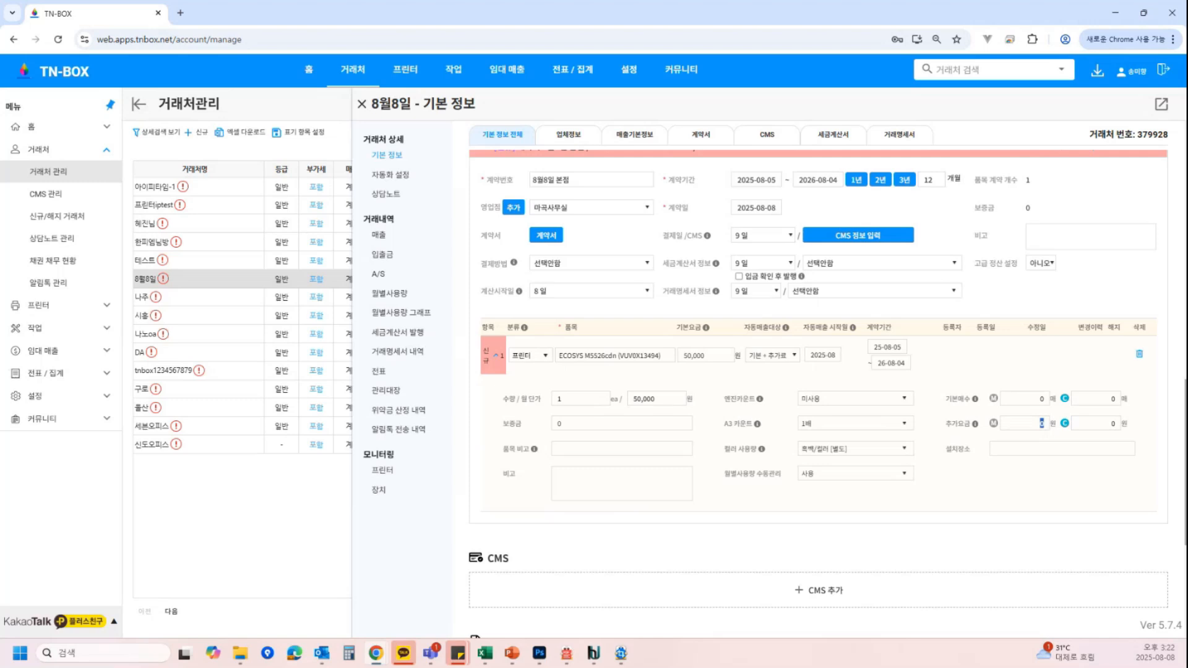
type("10")
left_click(1109, 425)
type("1")
left_click(590, 423)
left_click(586, 447)
left_click(593, 486)
left_click(863, 426)
left_click(859, 455)
left_click(849, 426)
left_click(854, 441)
Switch the item's color usage to 흑백/컬러 [합산], then back to 흑백/컬러 [별도]
left_click(862, 451)
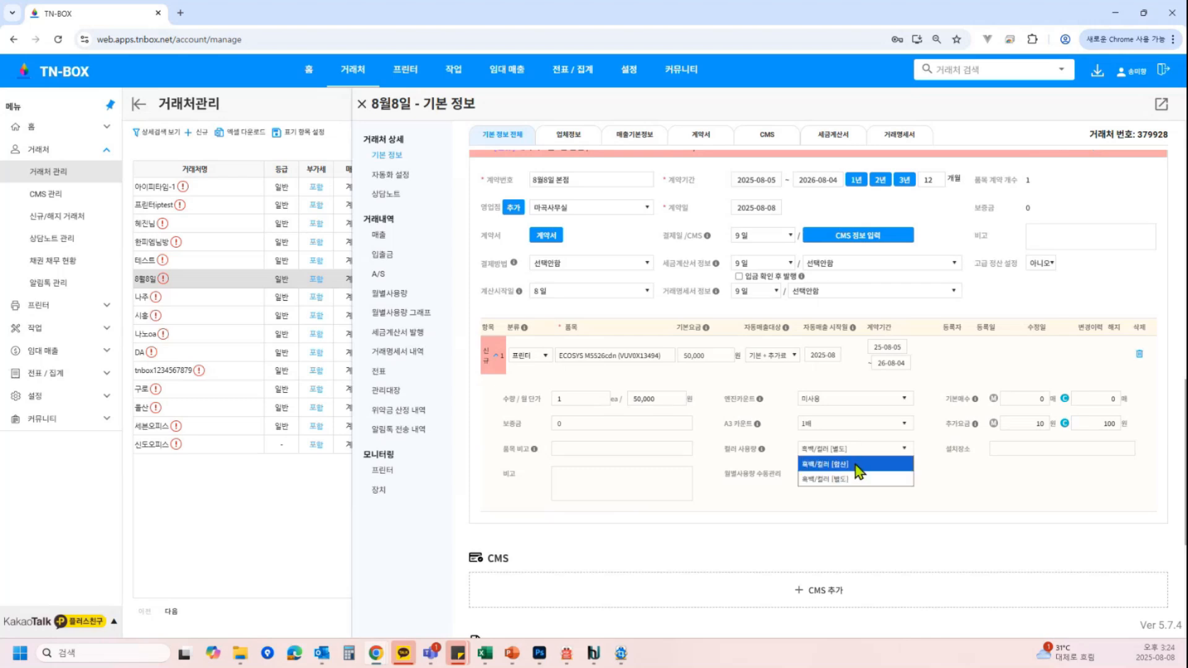
left_click(857, 464)
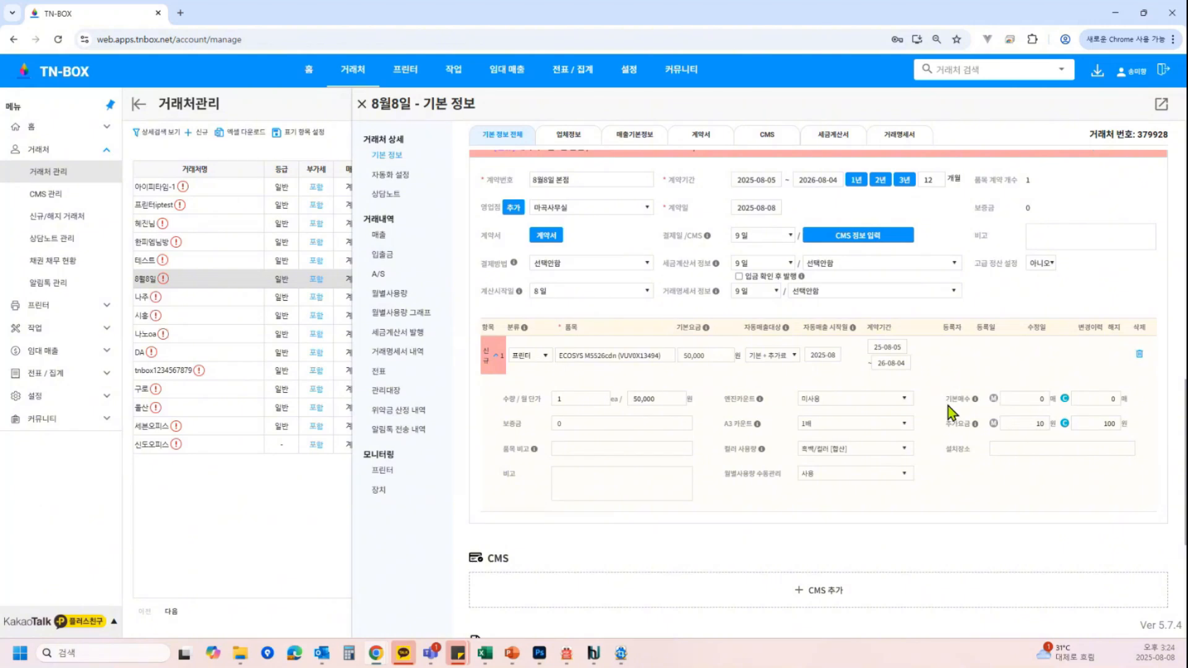
left_click(1035, 394)
left_click(862, 454)
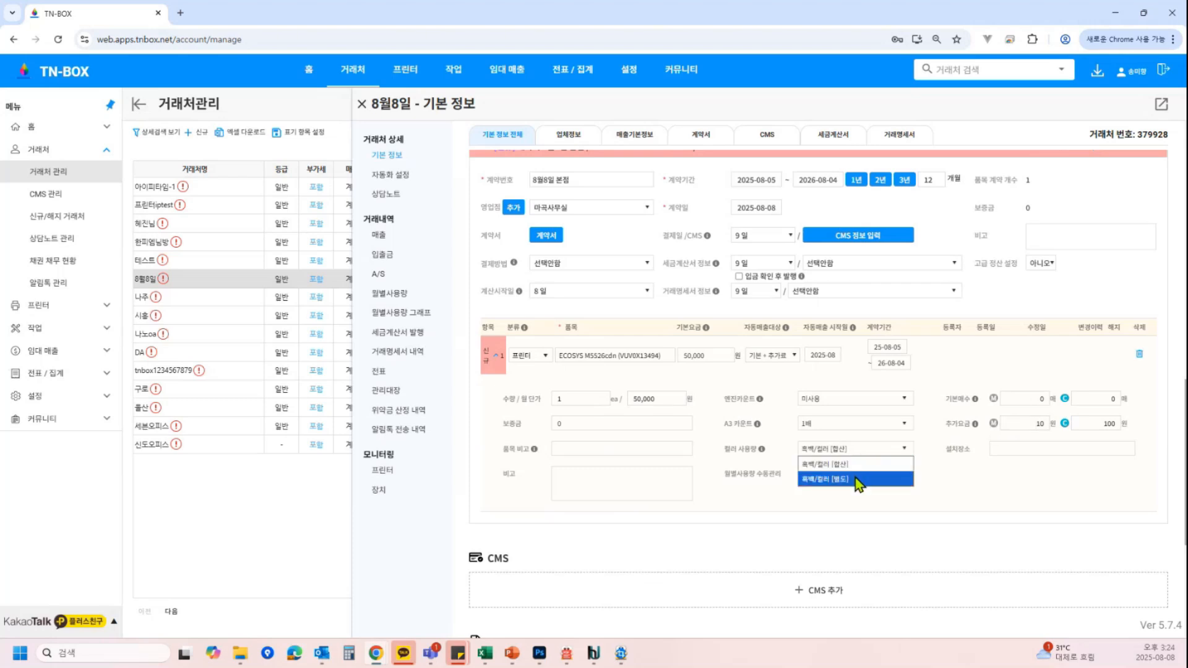
left_click(857, 480)
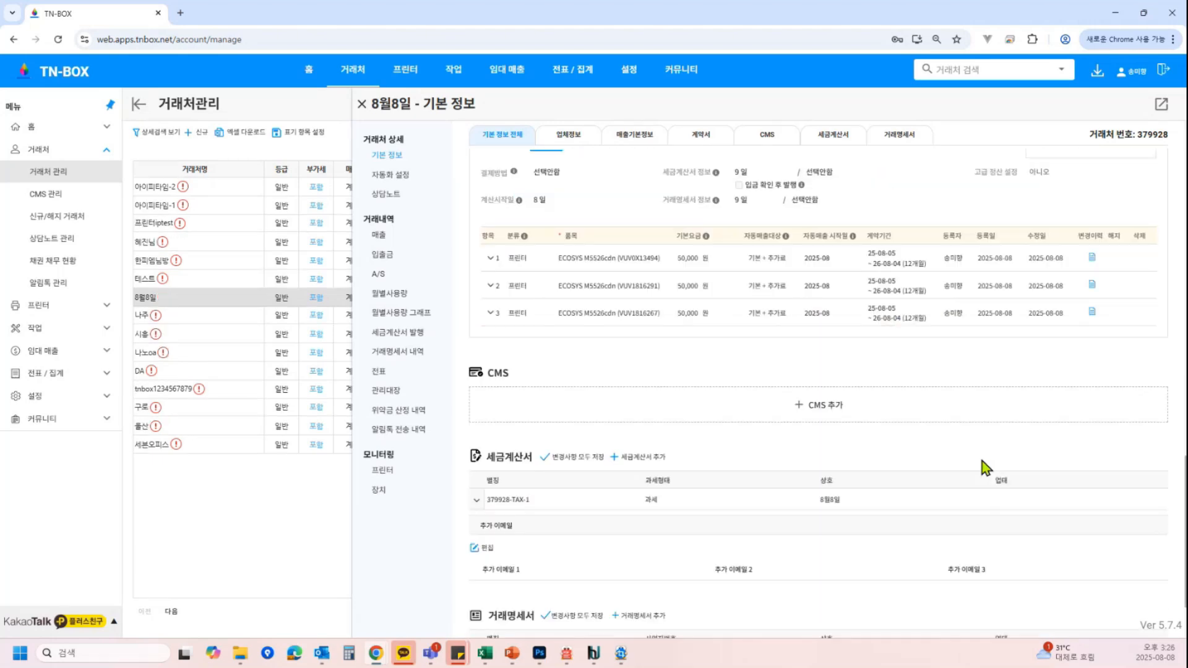
Add a second tax invoice entry with automatic issuance set to 사용 and save it
scroll(982, 462, "up", 2)
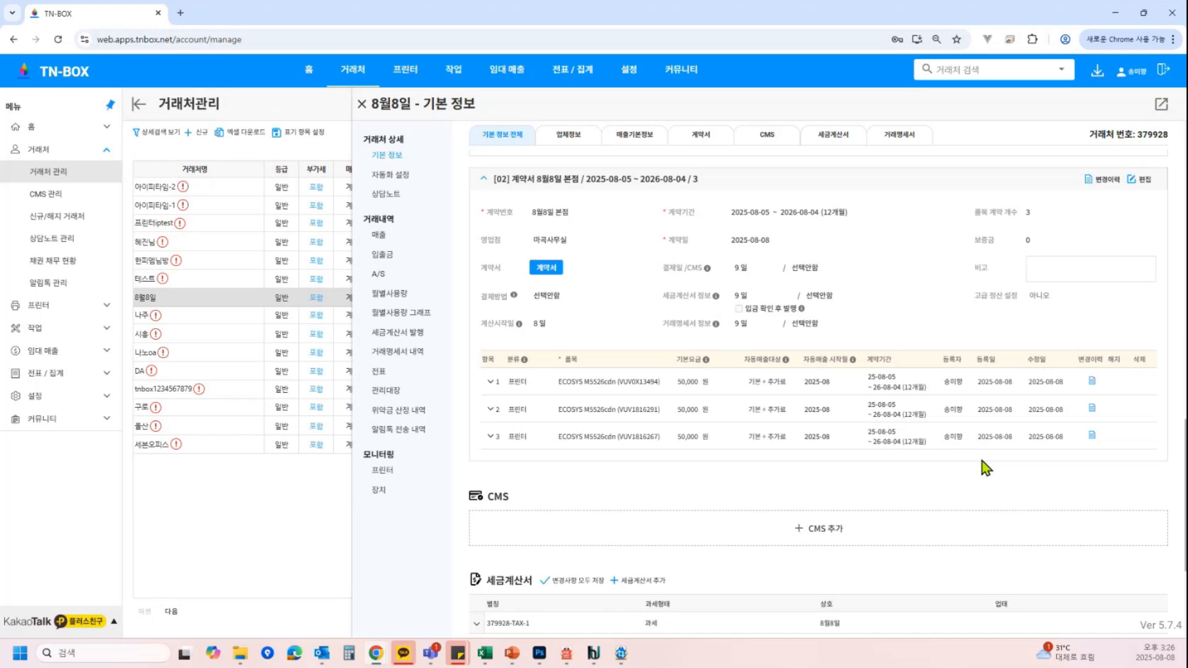
scroll(982, 462, "up", 2)
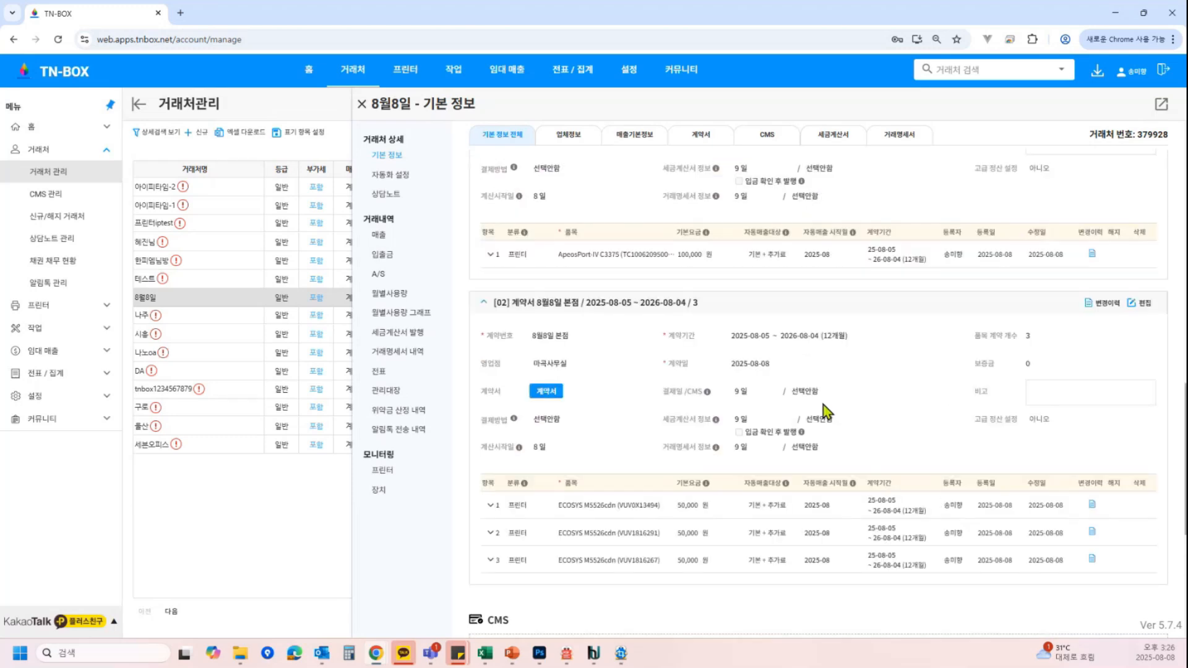
scroll(823, 404, "up", 1)
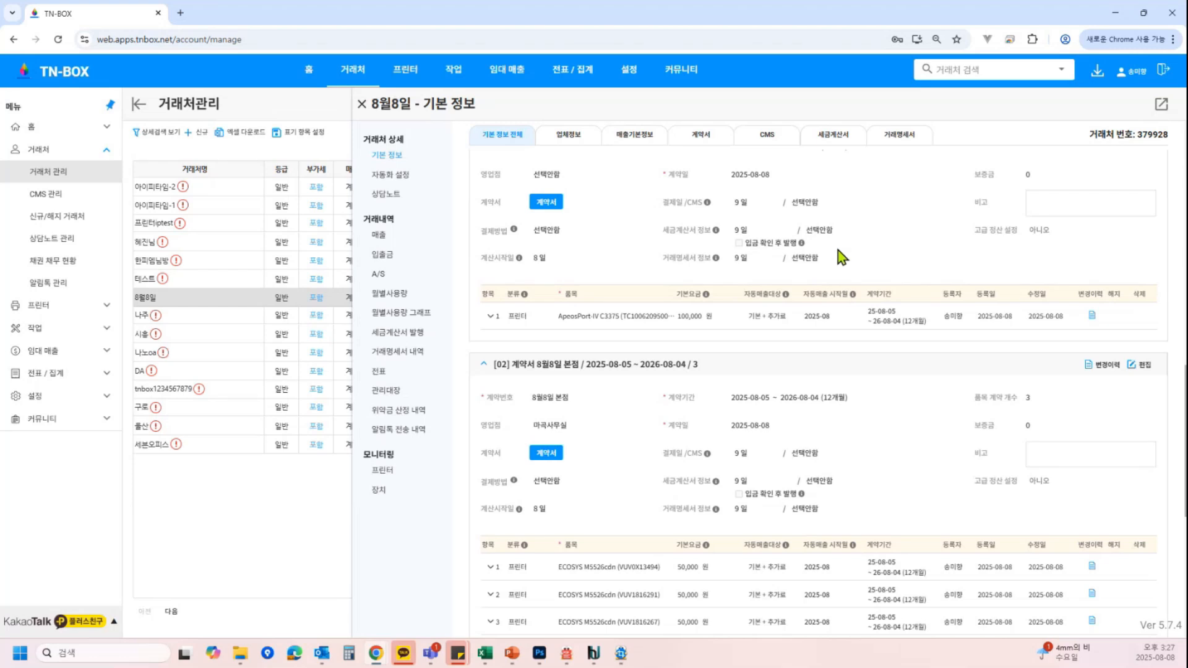
scroll(838, 250, "down", 5)
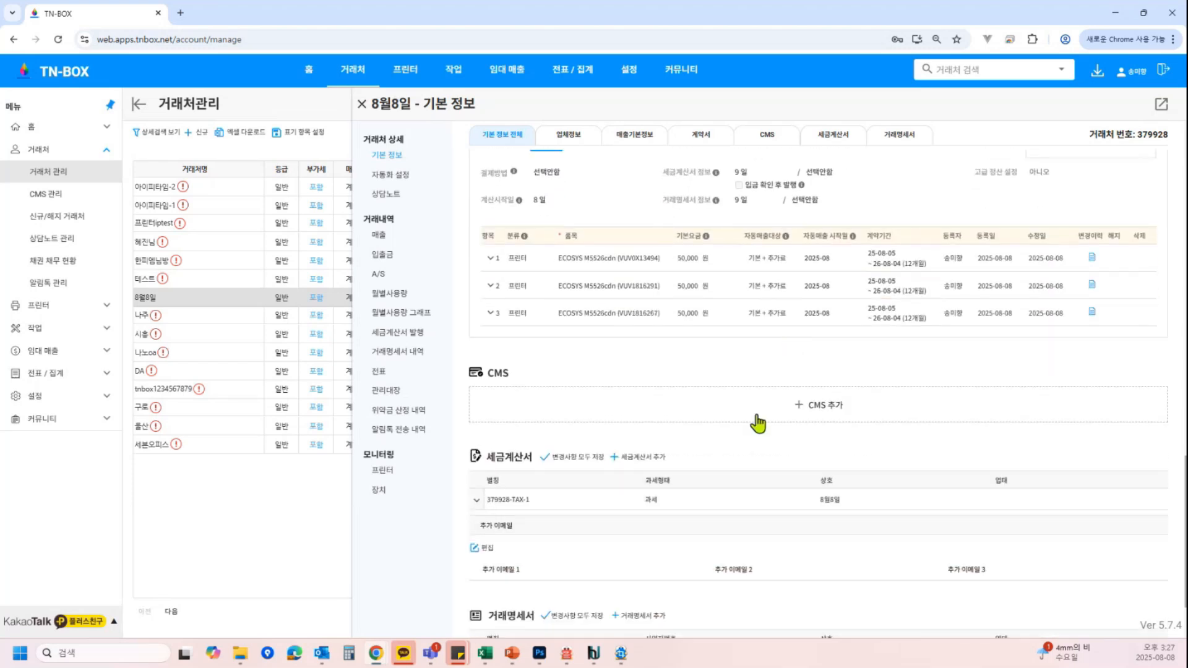
scroll(722, 510, "down", 1)
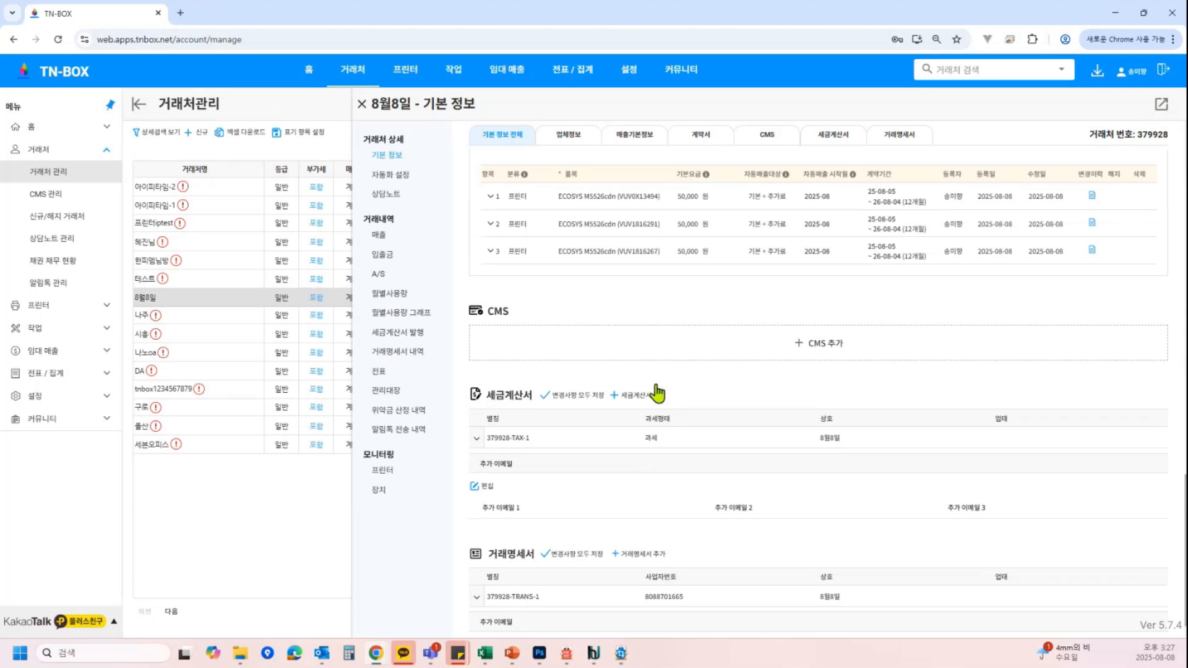
left_click(579, 136)
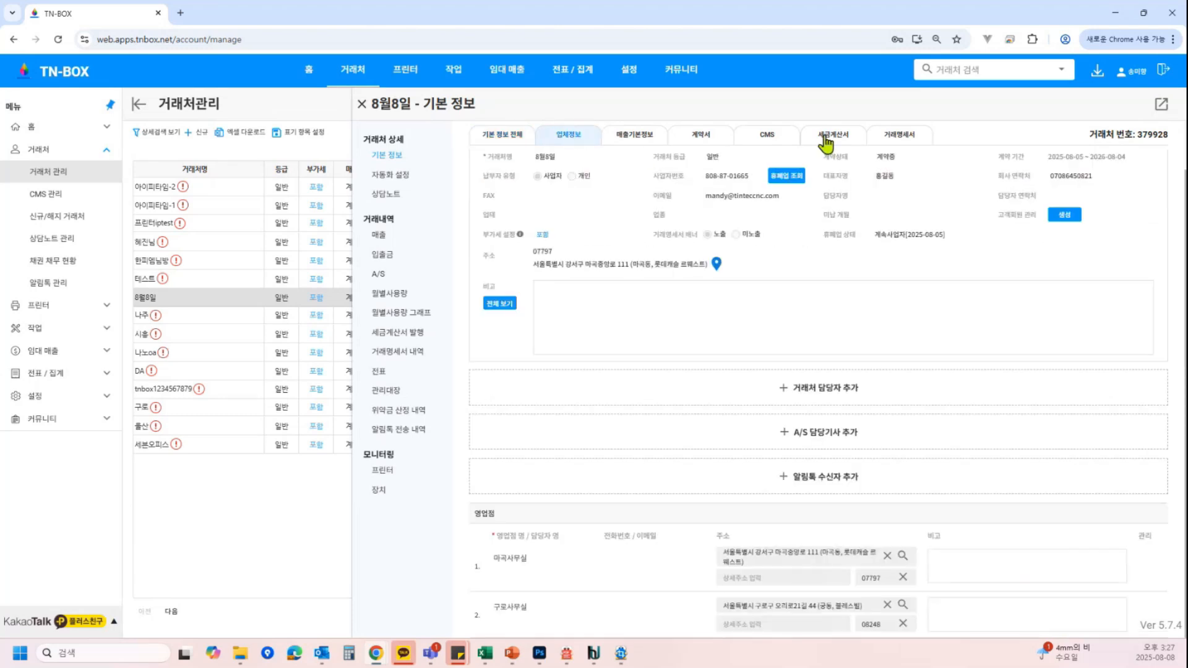
left_click(516, 136)
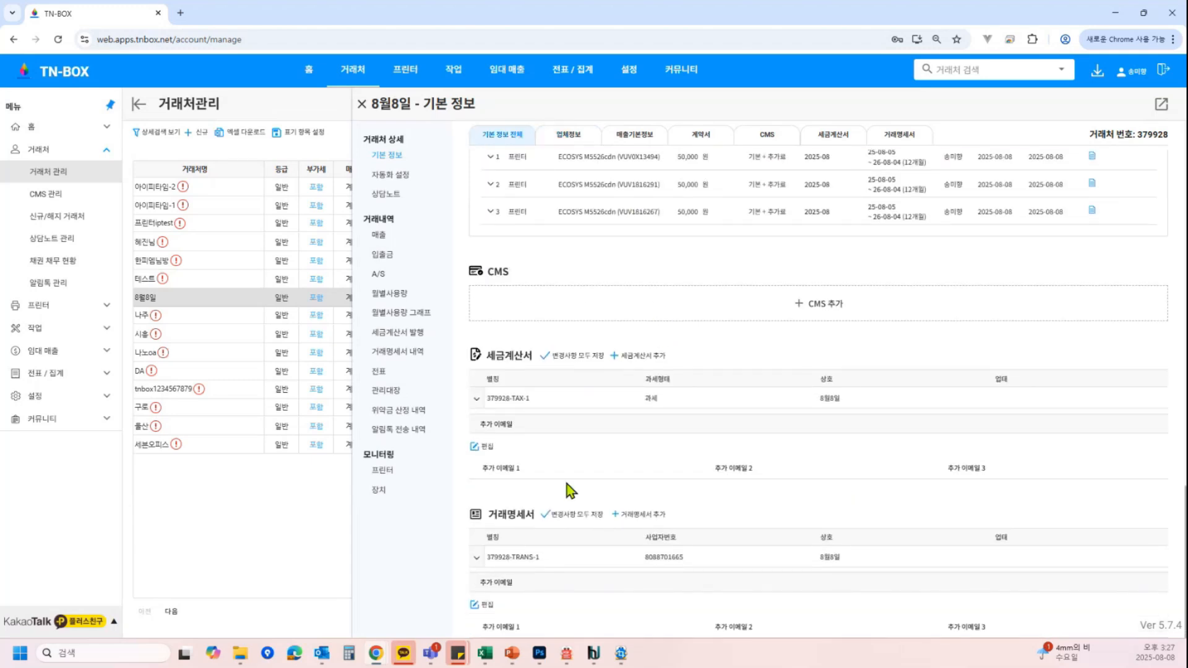
left_click(647, 356)
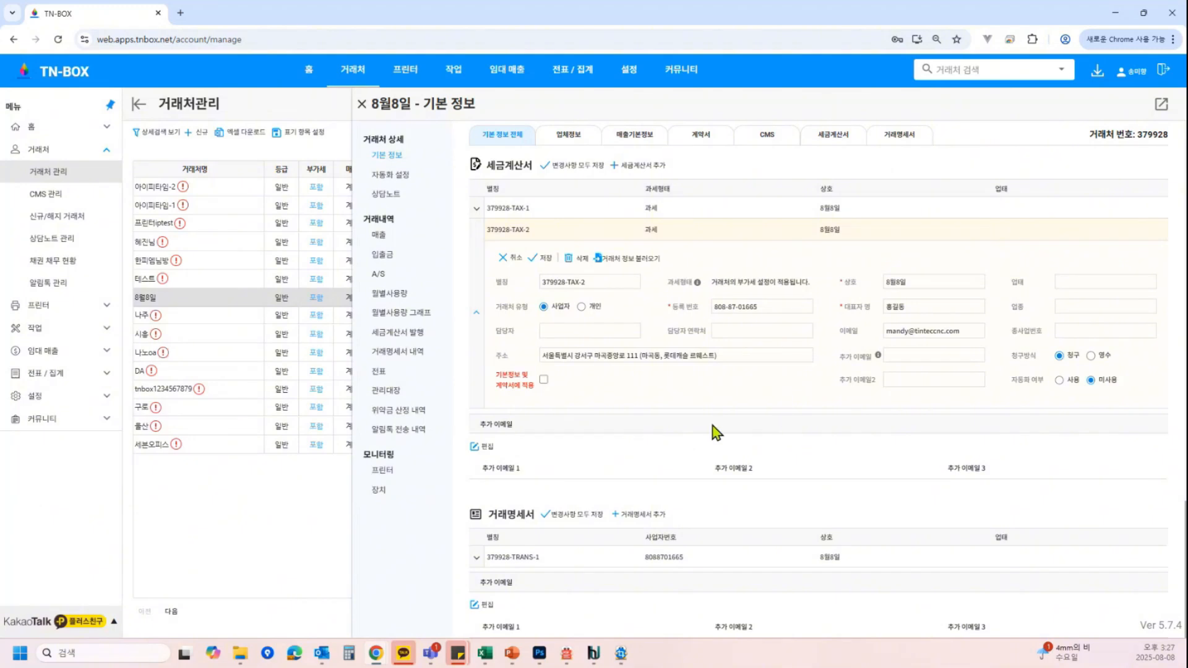
left_click(1059, 382)
left_click(548, 260)
Add a second transaction statement entry with automatic issuance set to 사용 and save it
left_click(629, 518)
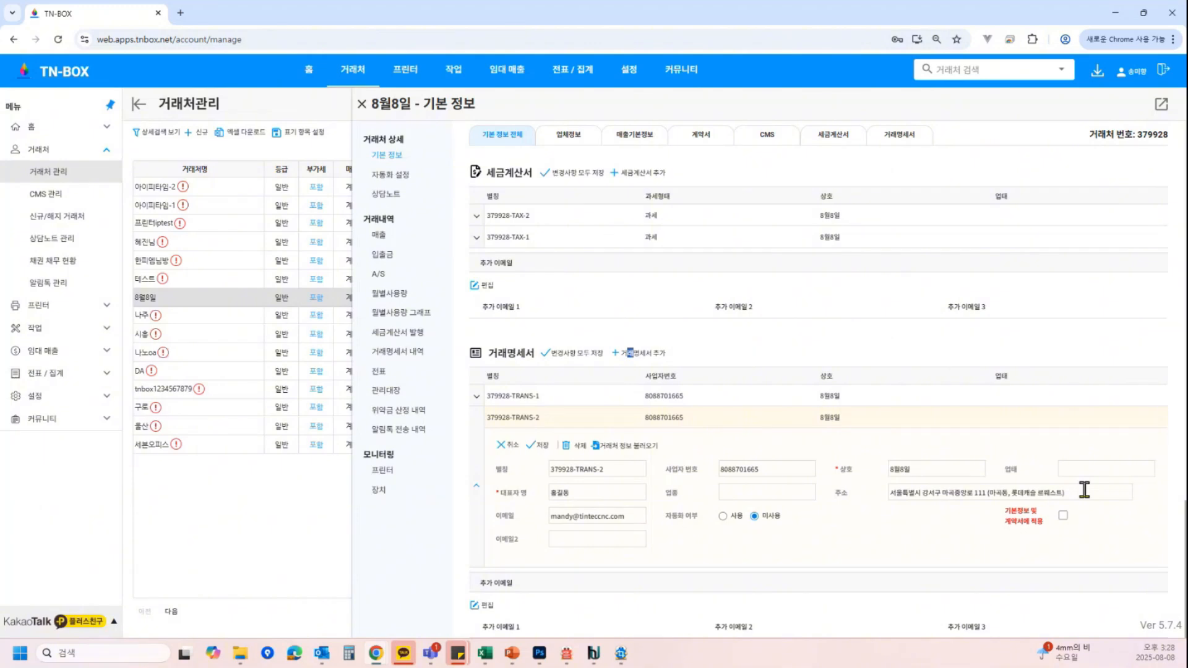
left_click(722, 516)
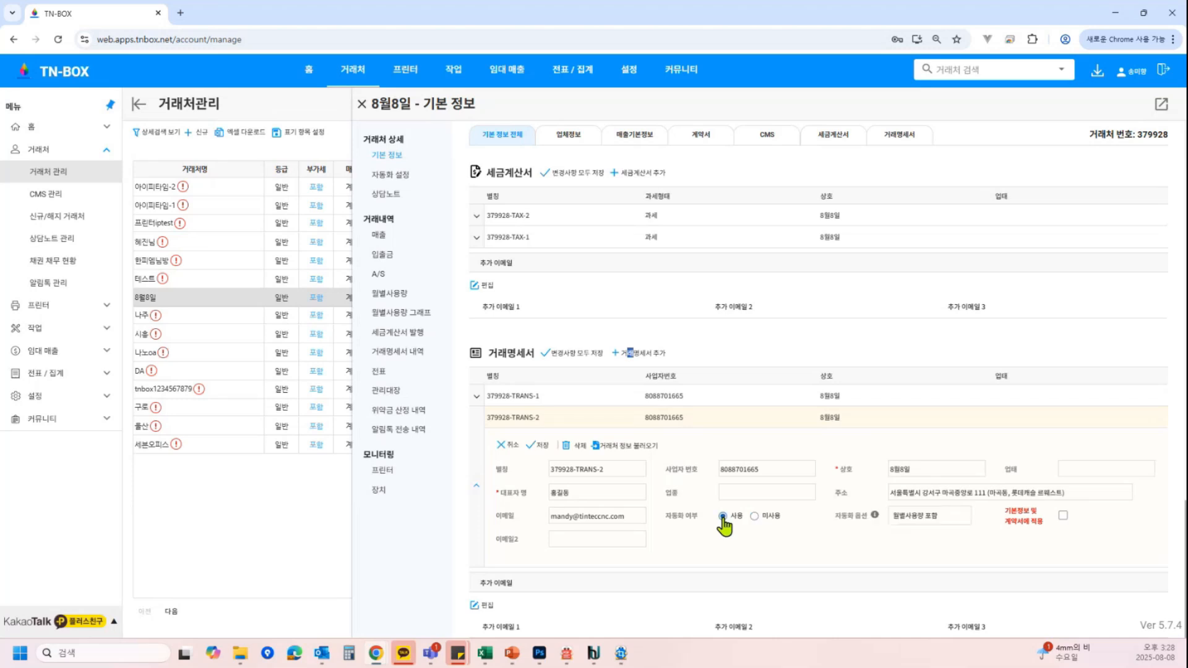
left_click(542, 445)
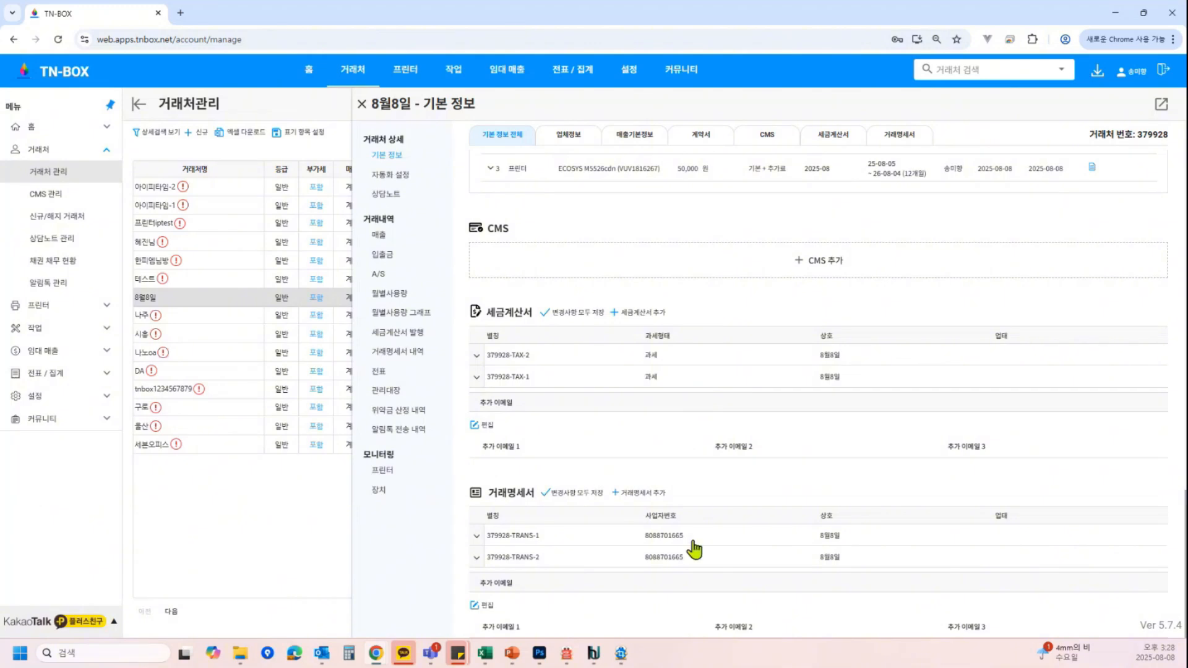
Edit the first contract and link its tax invoice to the first tax invoice entry
scroll(1030, 375, "up", 3)
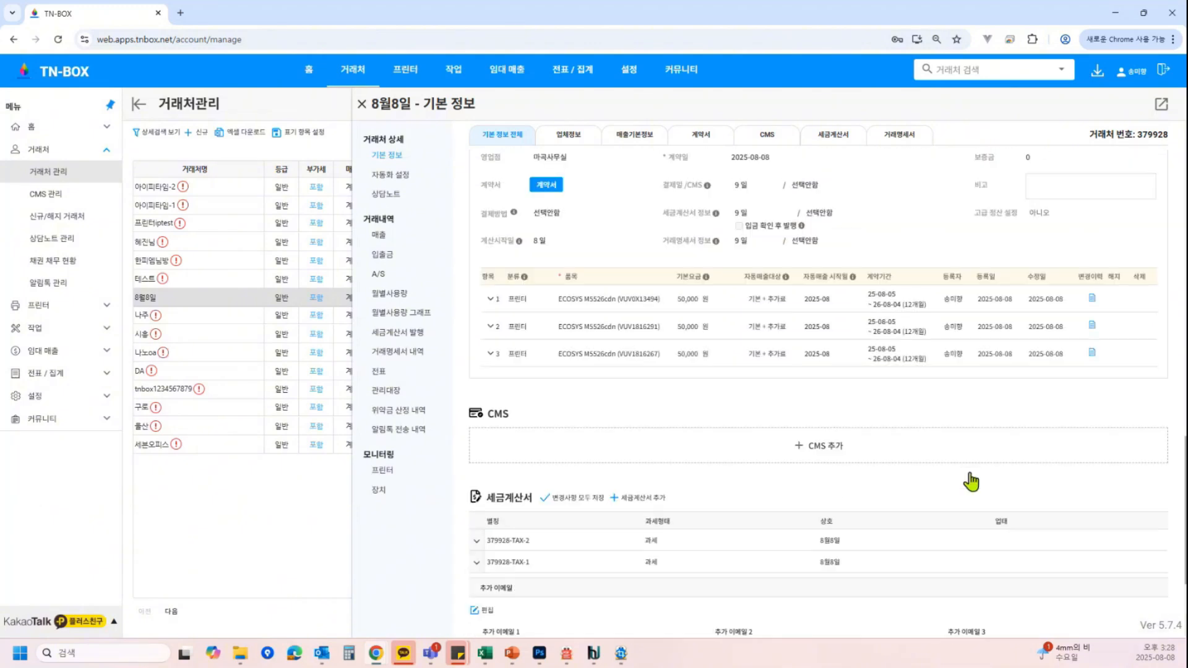
scroll(970, 481, "up", 4)
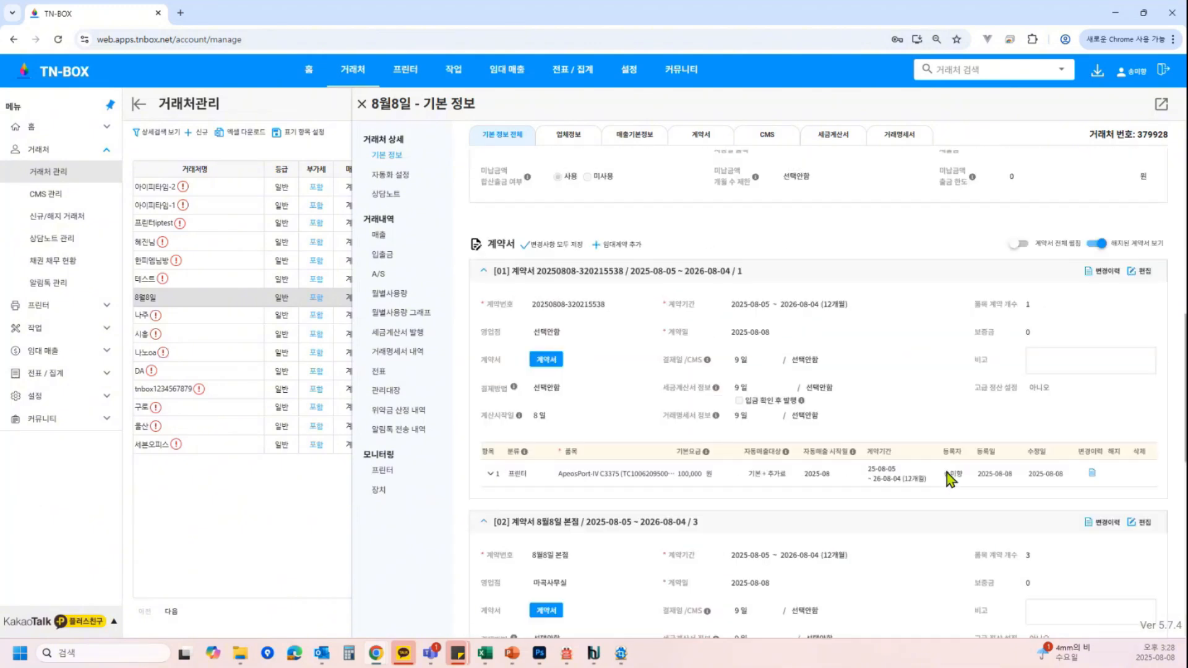
scroll(947, 473, "up", 1)
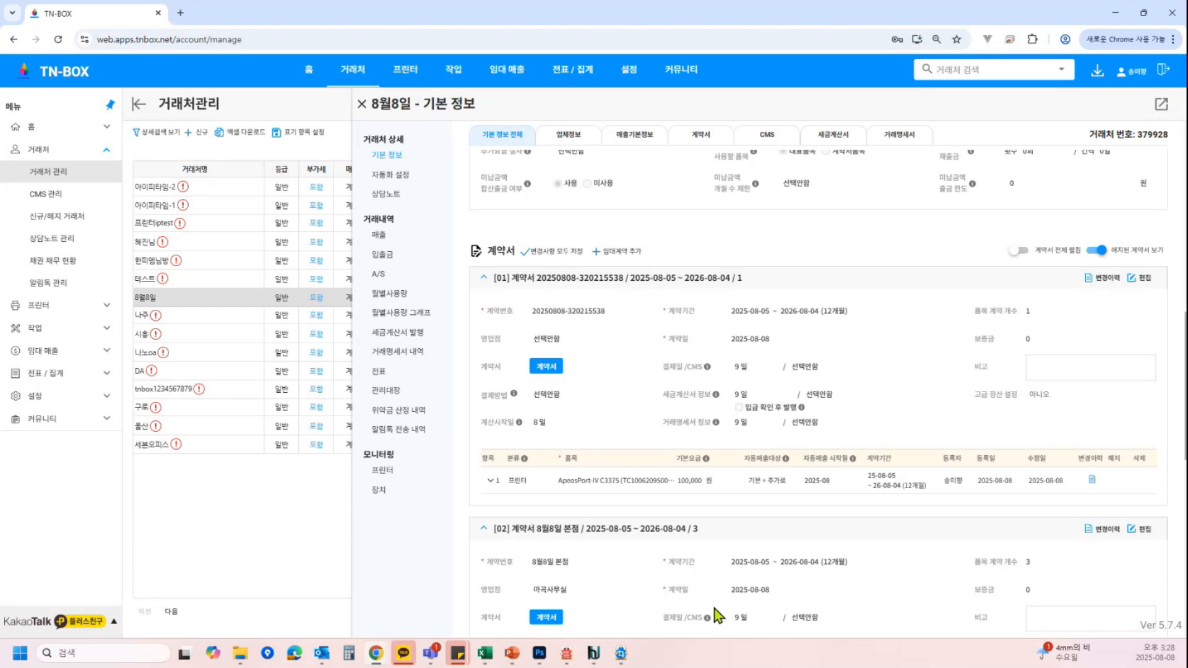
left_click(1145, 279)
left_click(865, 396)
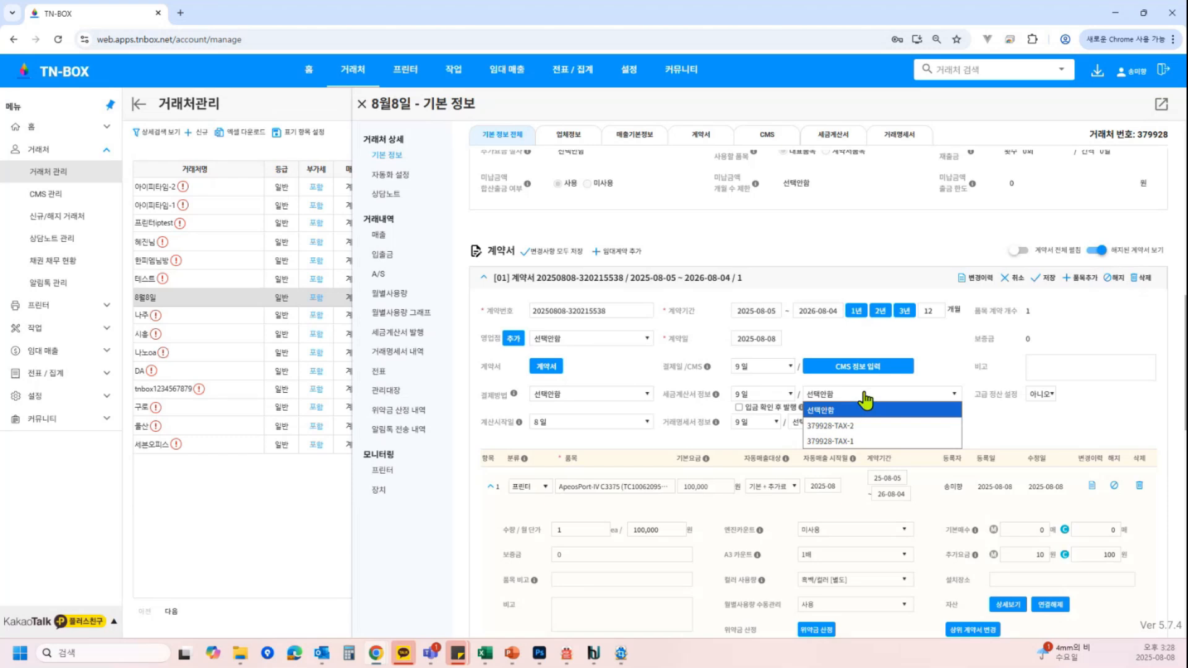
left_click(865, 441)
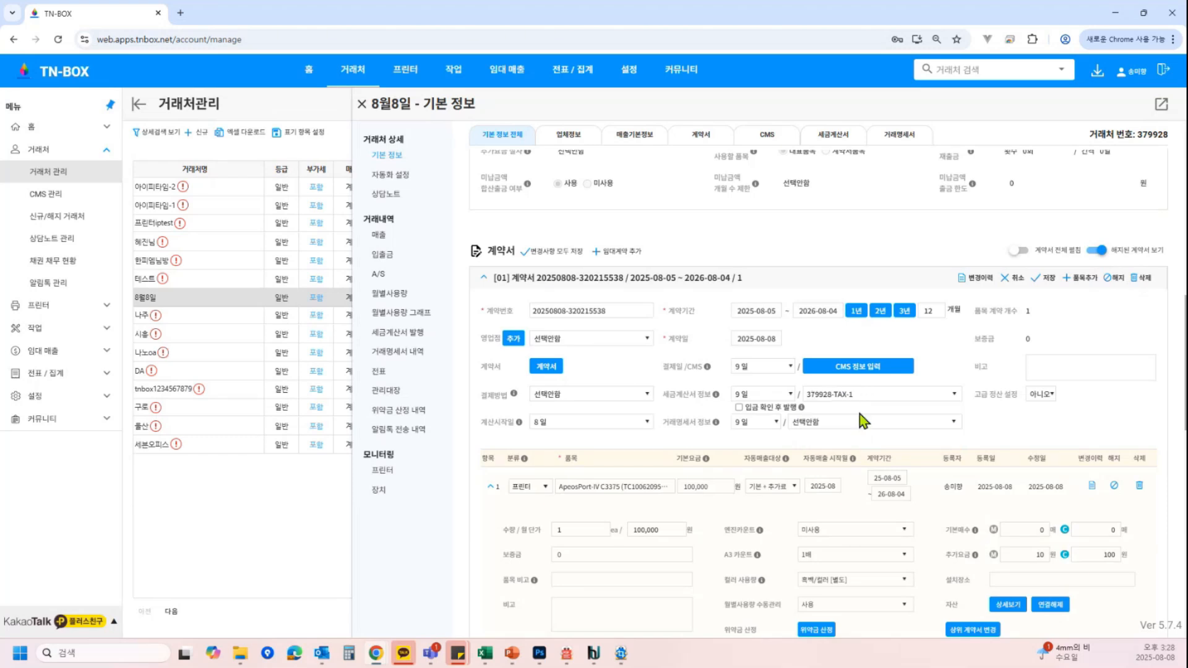
Link the first contract's transaction statement to 379928-TRANS-1 and save the contract
left_click(860, 424)
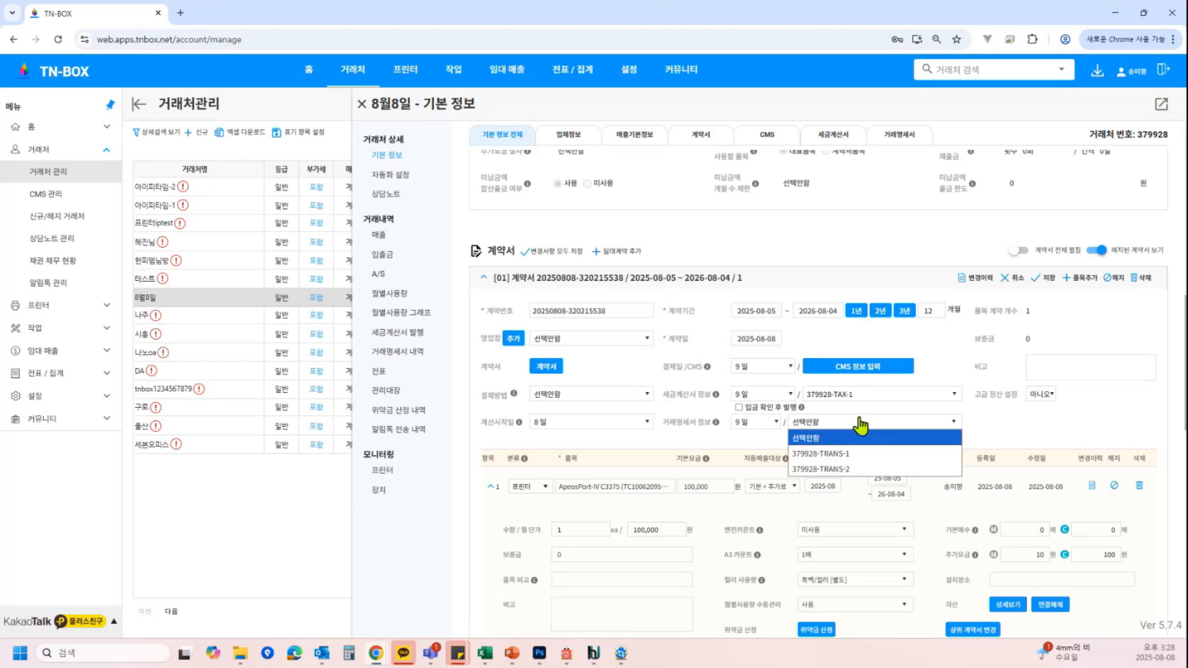
left_click(865, 458)
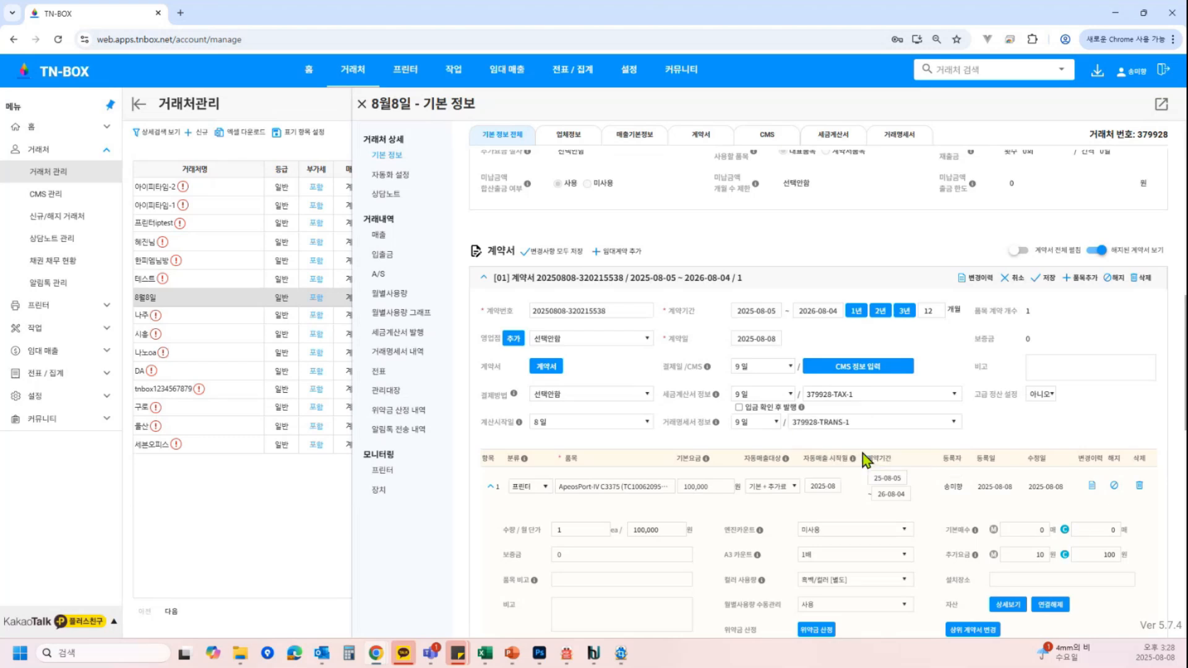
left_click(1046, 280)
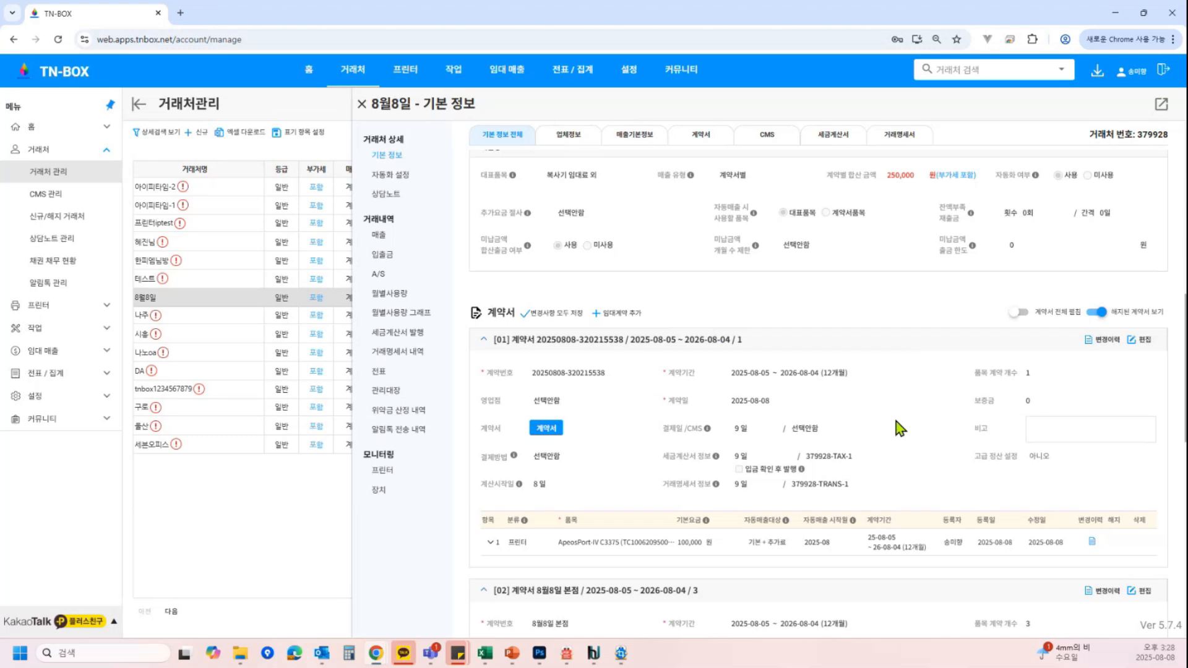
Edit the second contract, linking its tax invoice to 379928-TAX-2 and its transaction statement to 379928-TRANS-2, then save
left_click(813, 543)
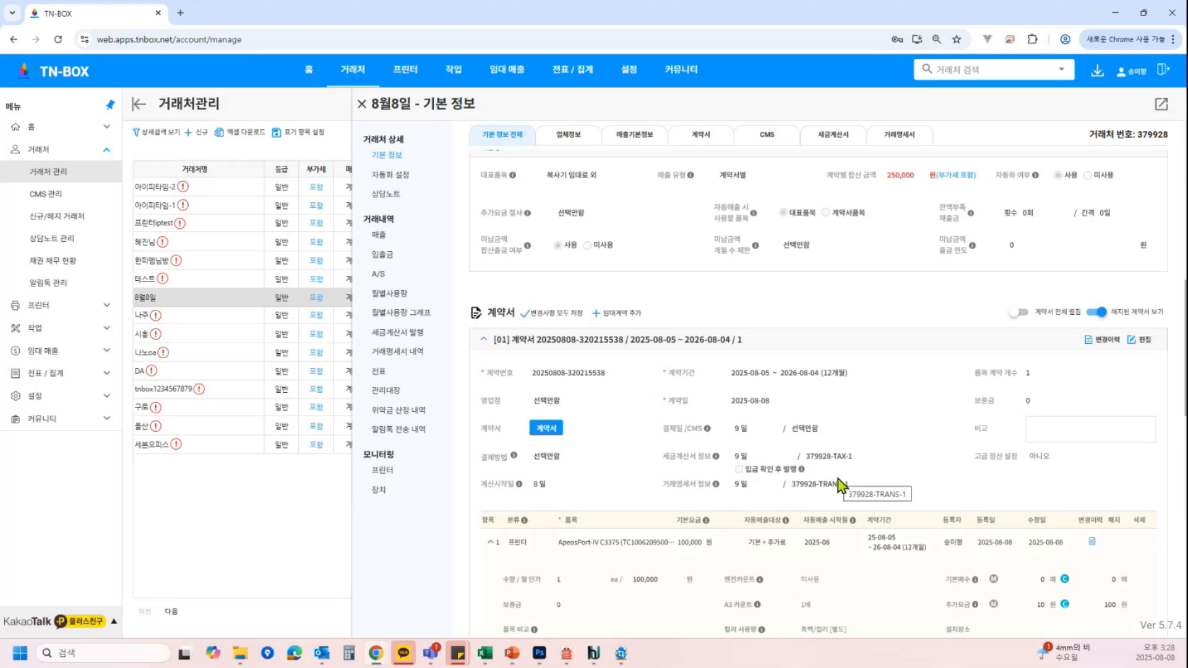
scroll(838, 484, "down", 5)
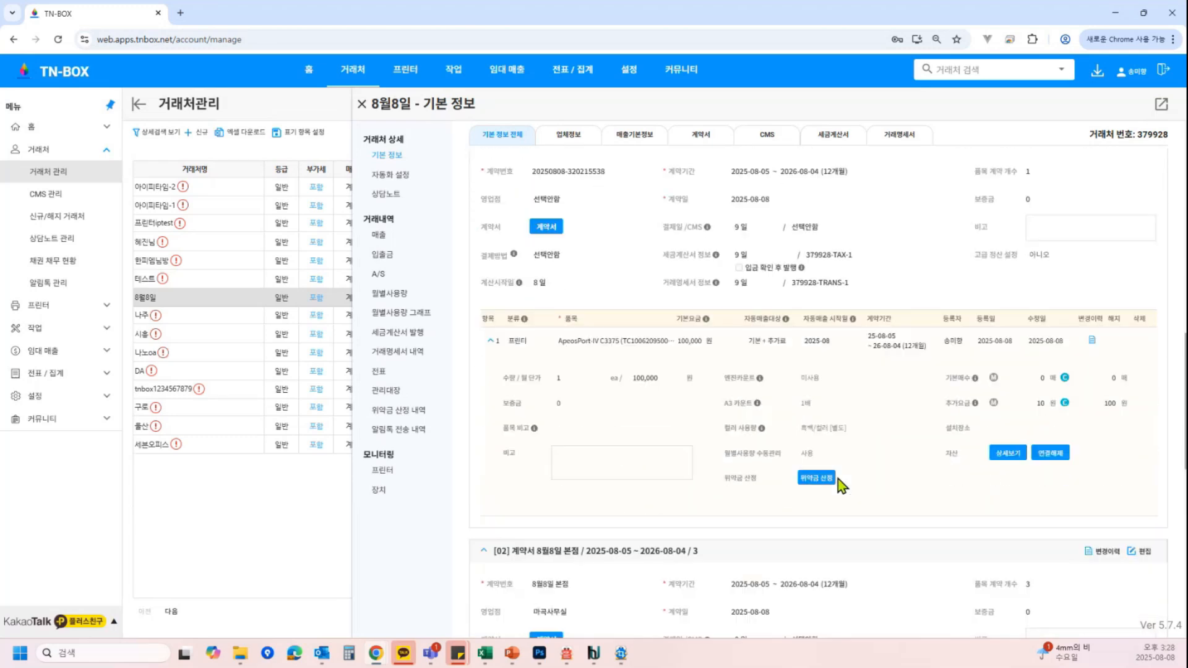
scroll(838, 480, "down", 1)
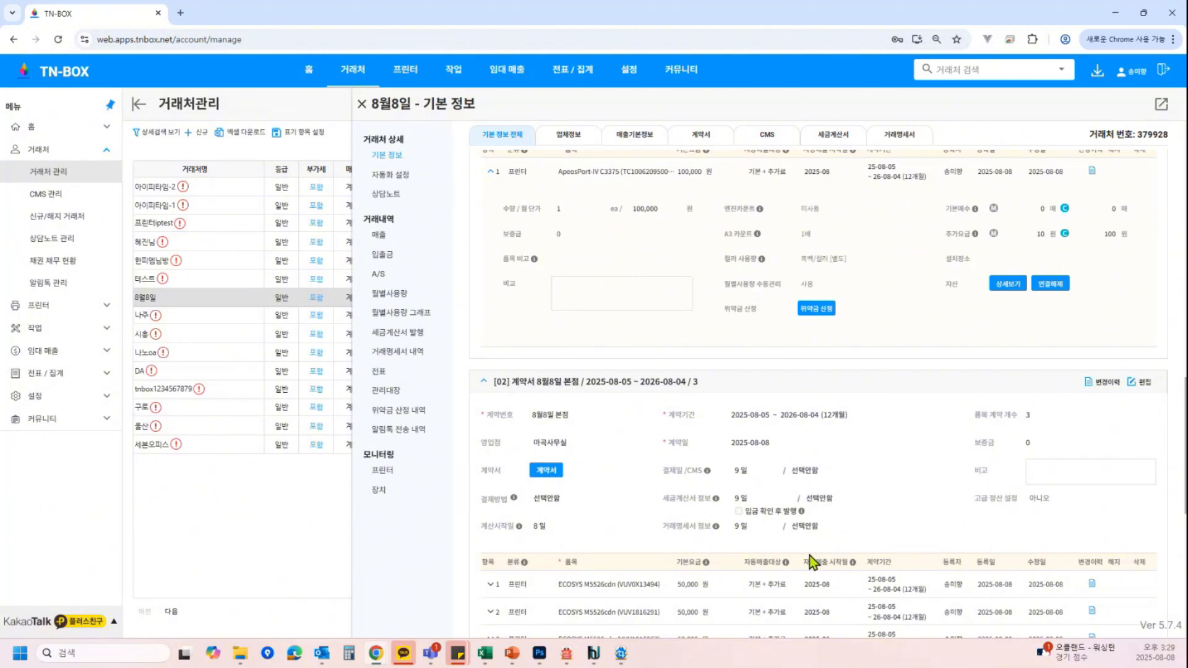
left_click(1146, 394)
scroll(898, 385, "down", 2)
left_click(871, 376)
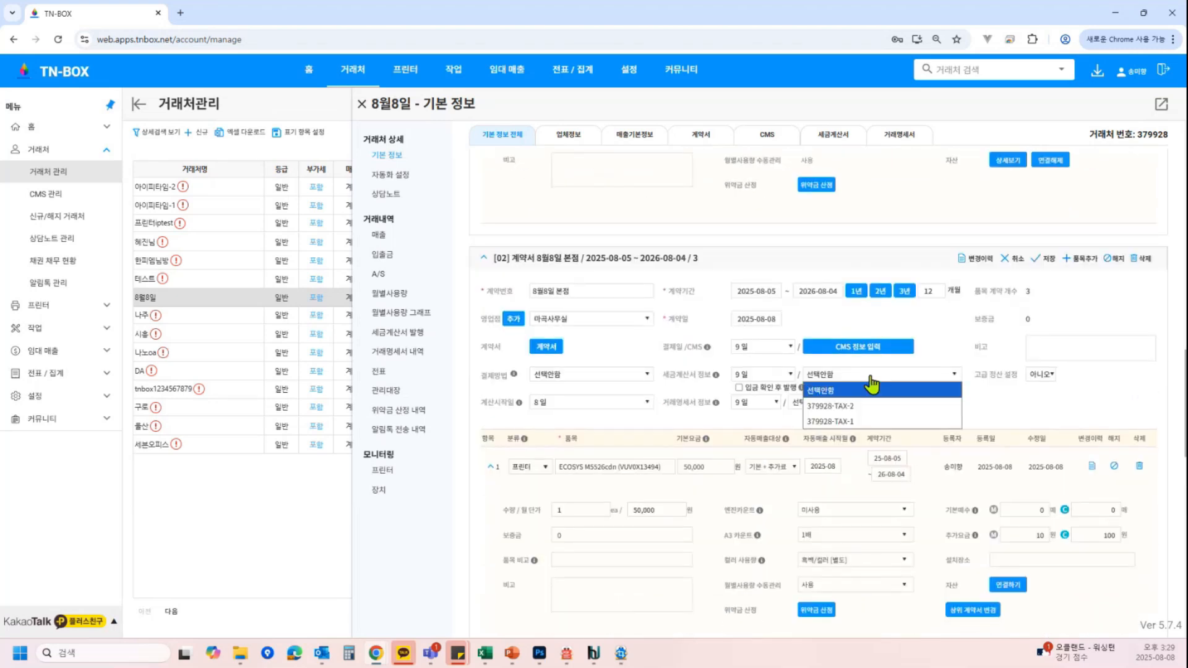
left_click(866, 406)
left_click(856, 404)
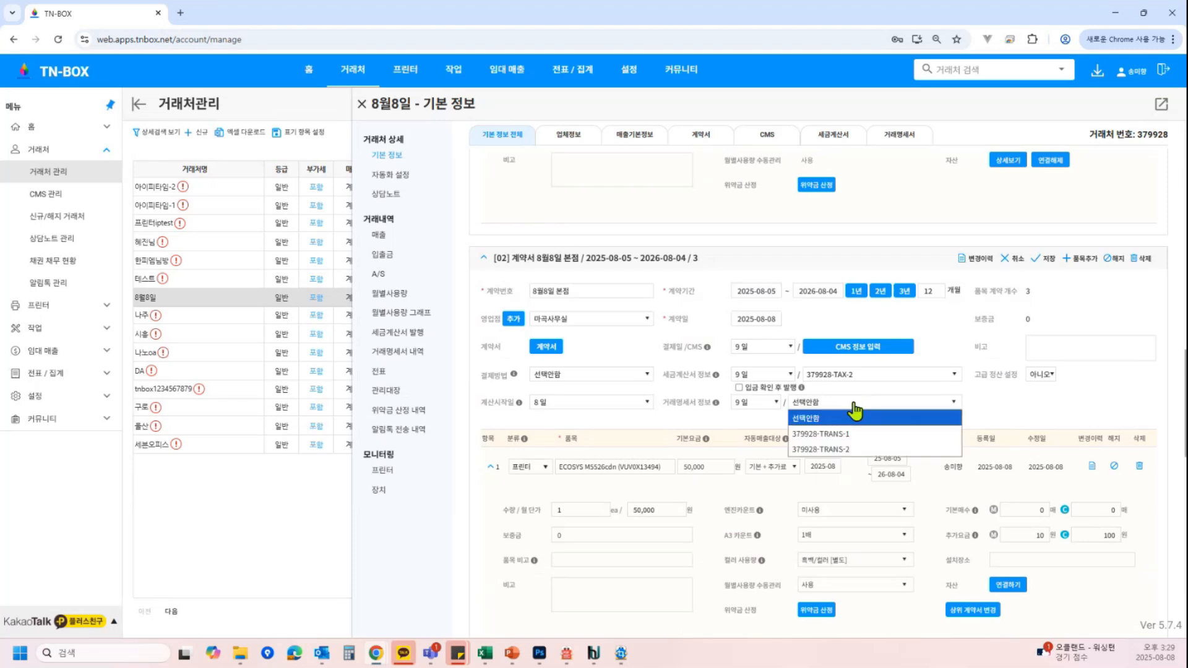
left_click(849, 449)
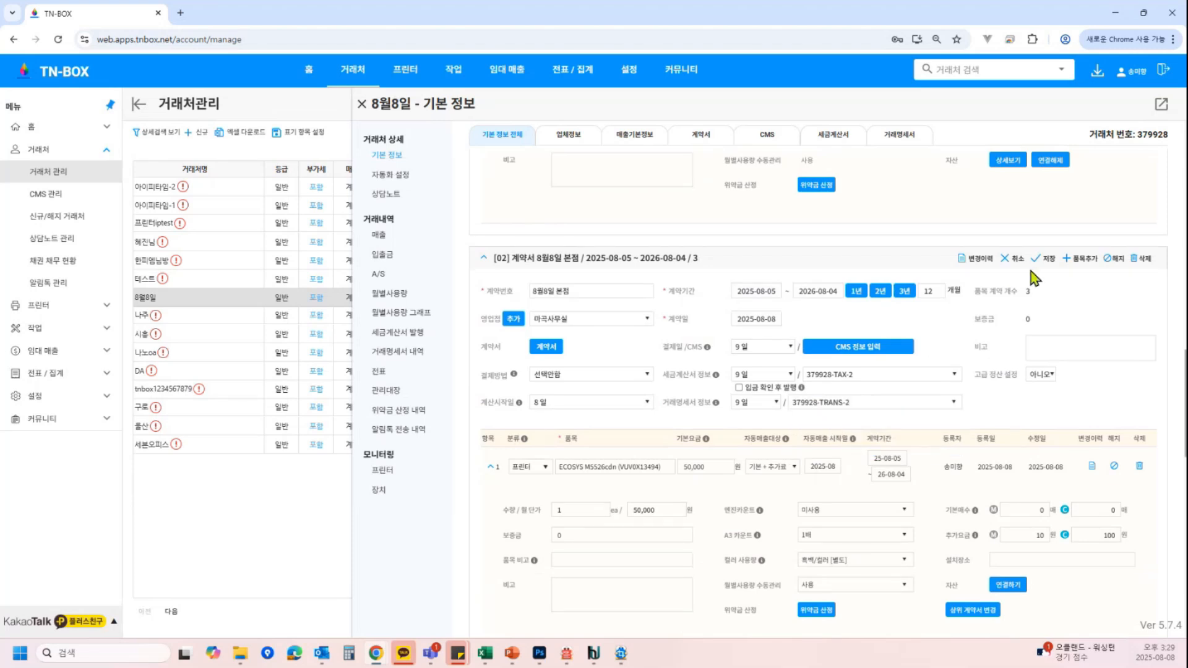
left_click(1043, 260)
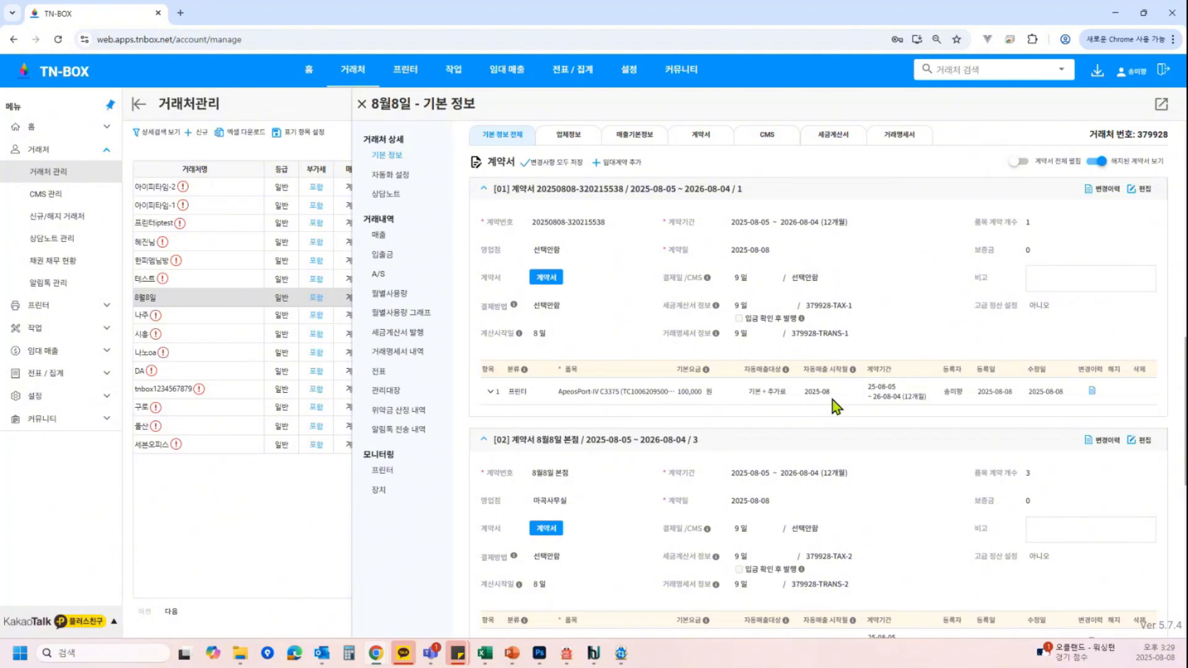
scroll(833, 400, "down", 2)
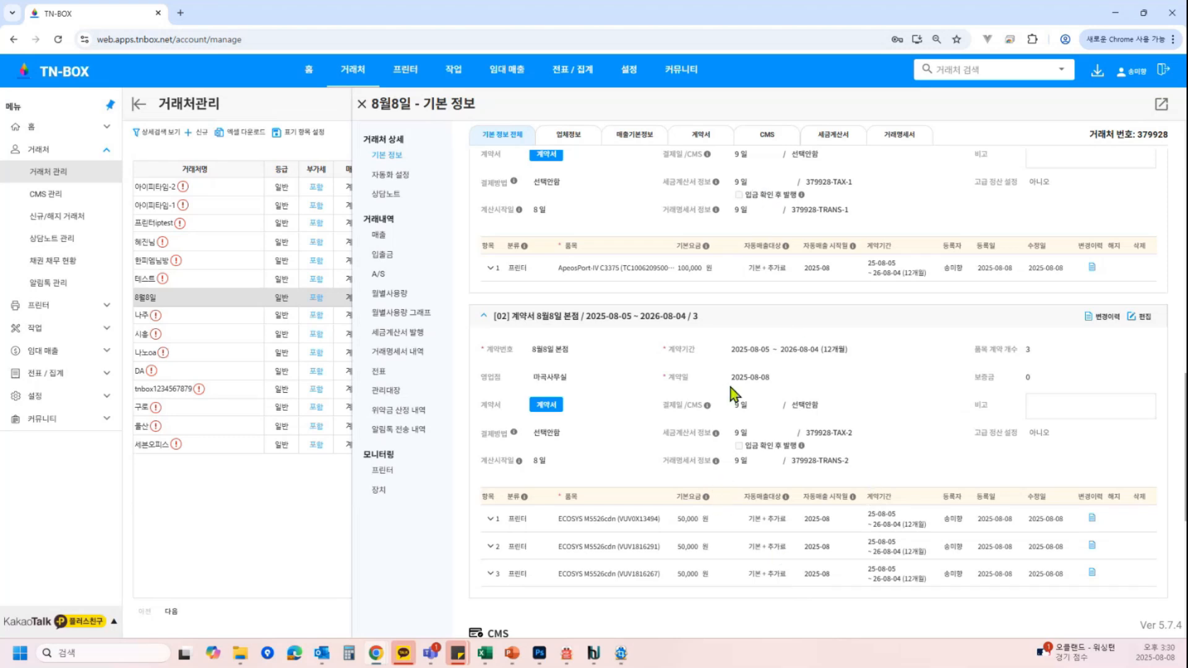
left_click(1151, 317)
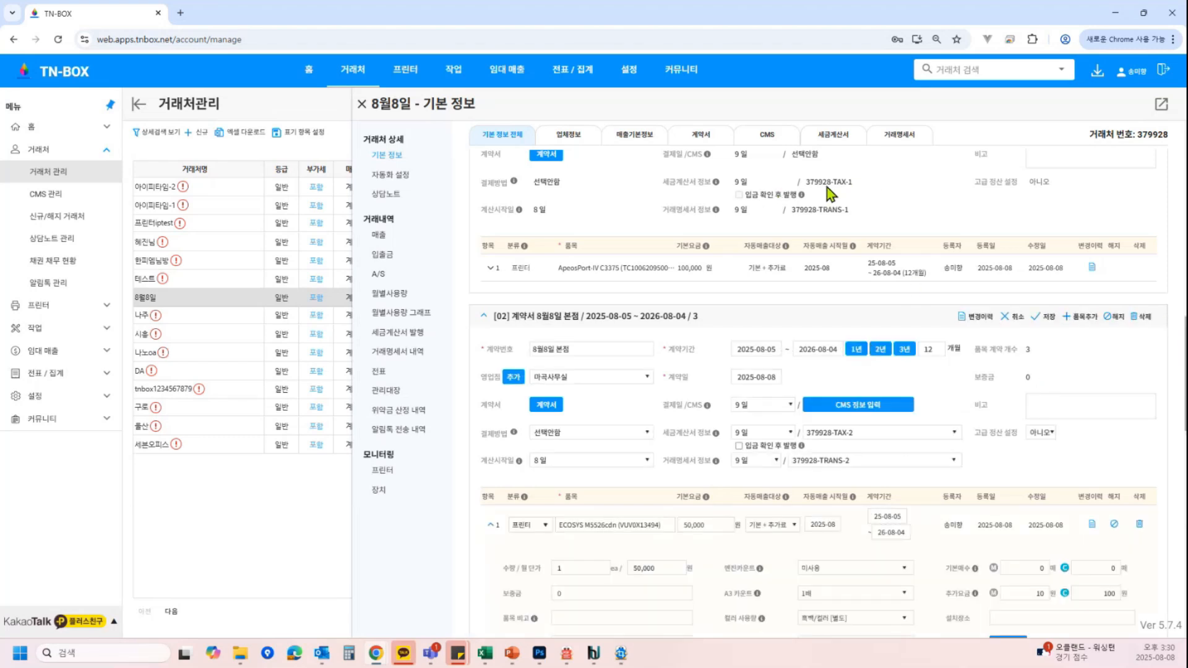
left_click(915, 433)
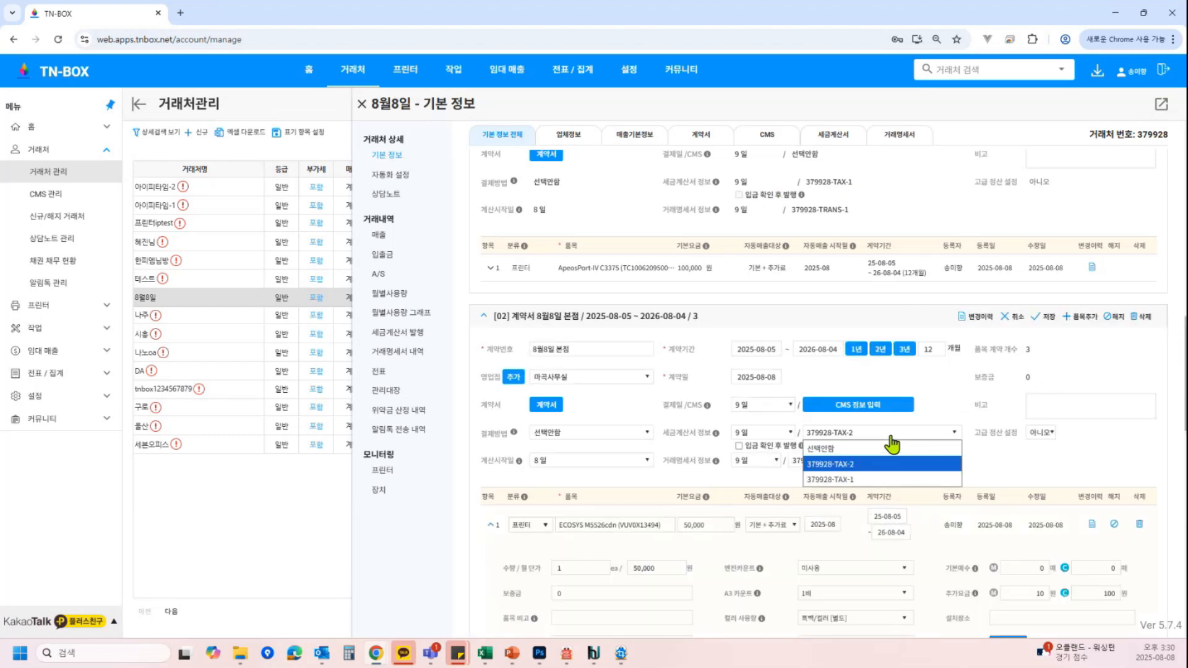
left_click(854, 480)
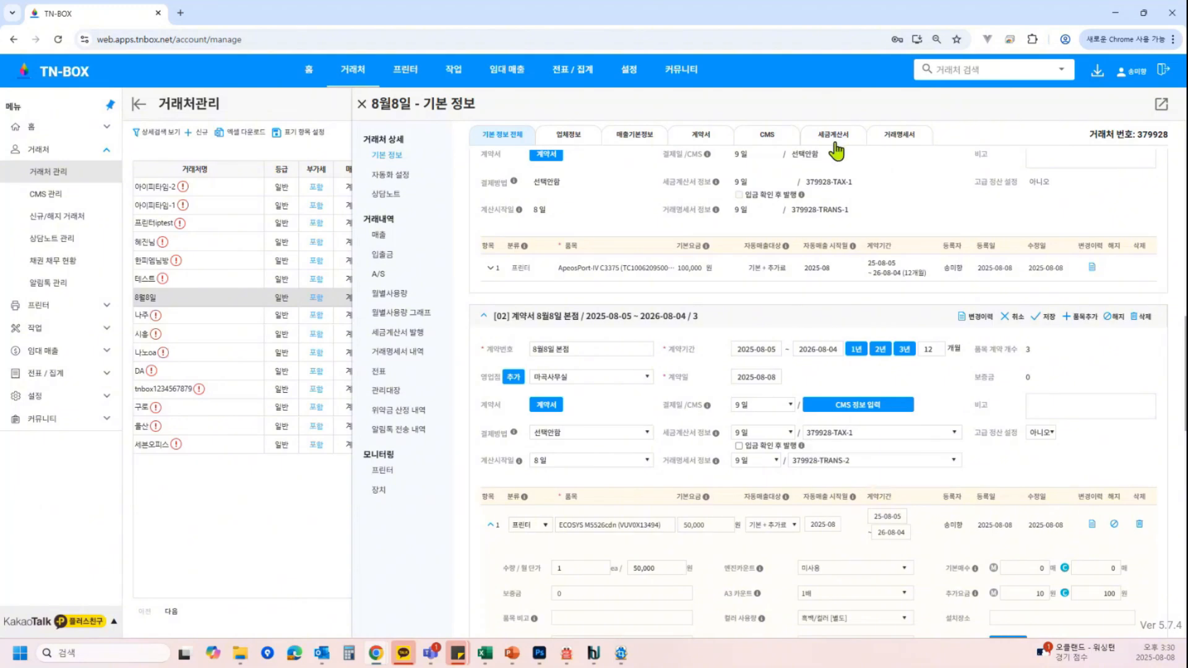
left_click(866, 432)
left_click(865, 466)
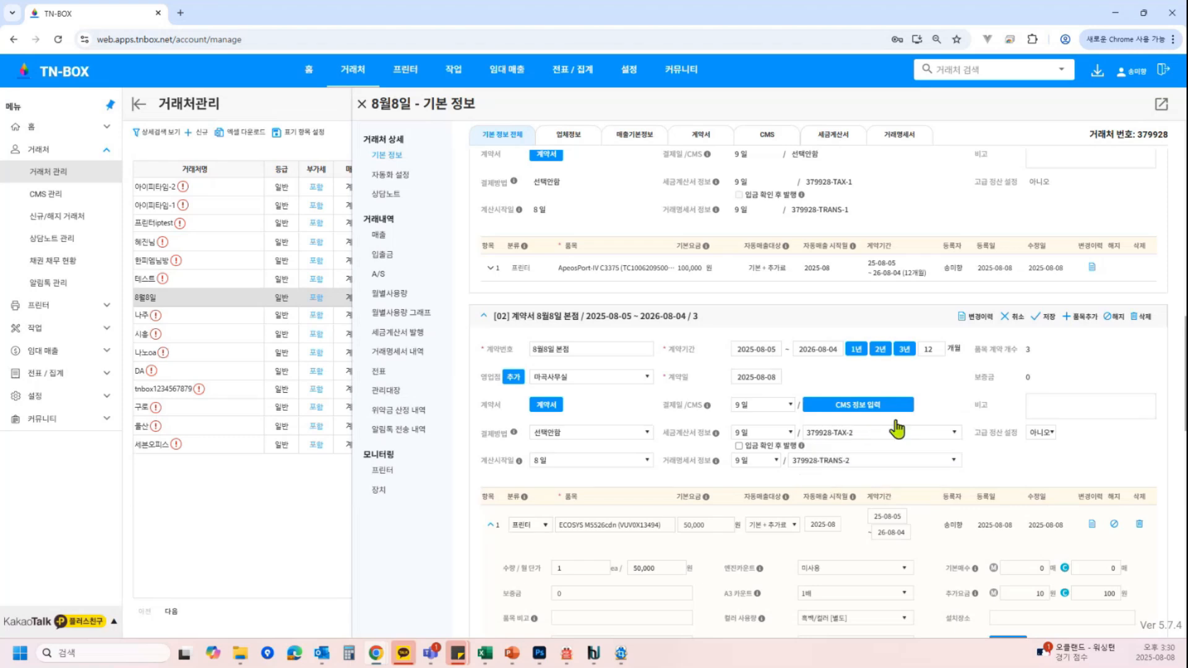
left_click(1045, 317)
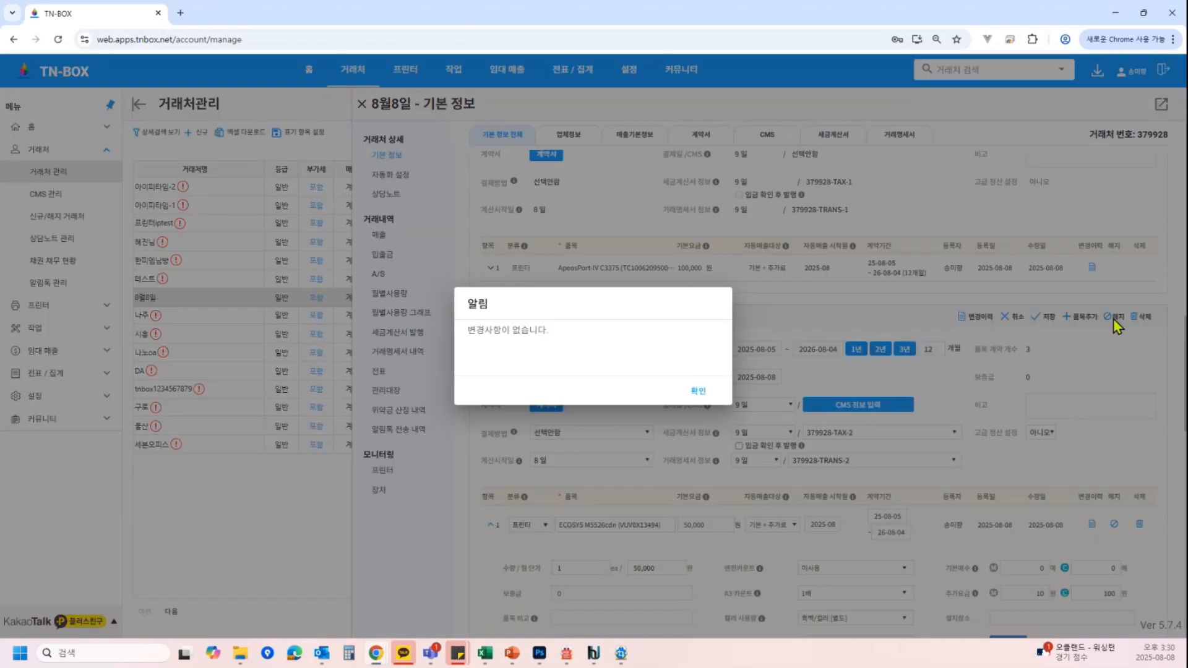
left_click(708, 390)
left_click(1003, 319)
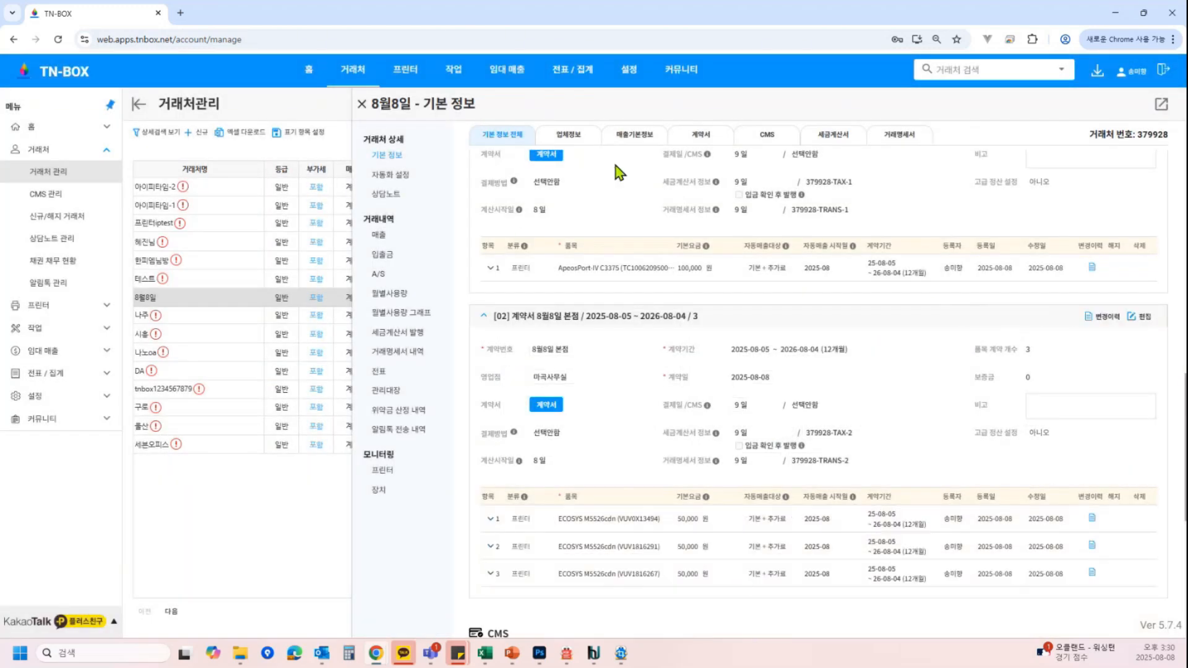
Open the automation settings and review the expected automatic operations described for each contract
mouse_move(1030, 269)
scroll(982, 243, "up", 1)
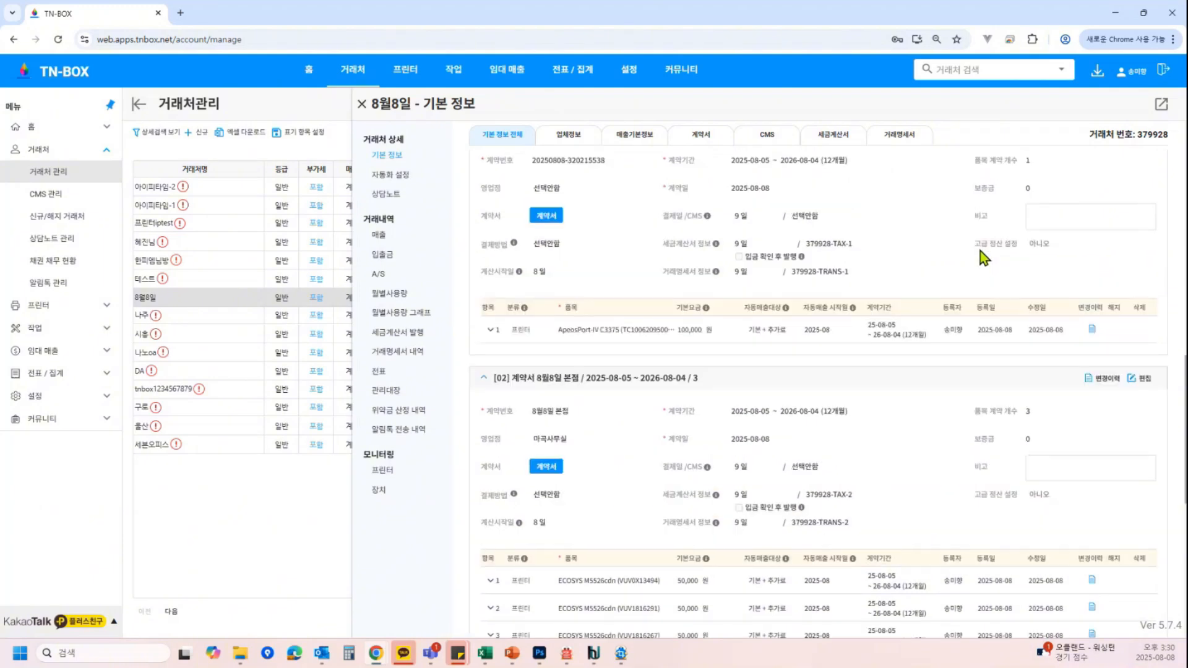
left_click(410, 178)
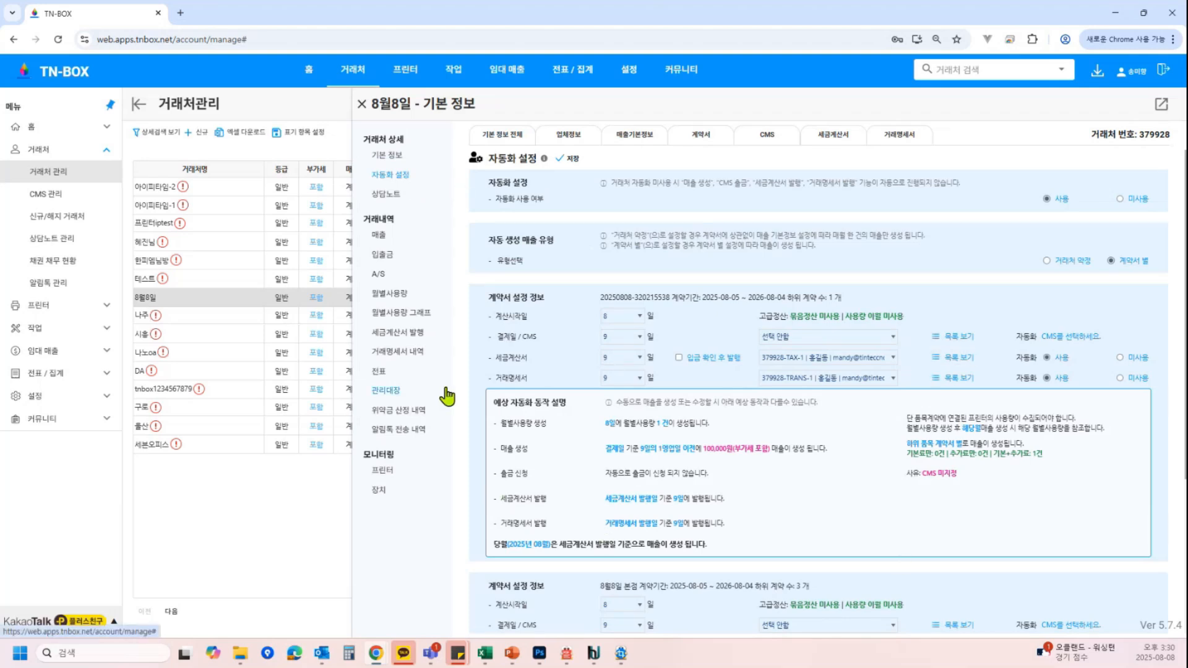
scroll(904, 391, "down", 1)
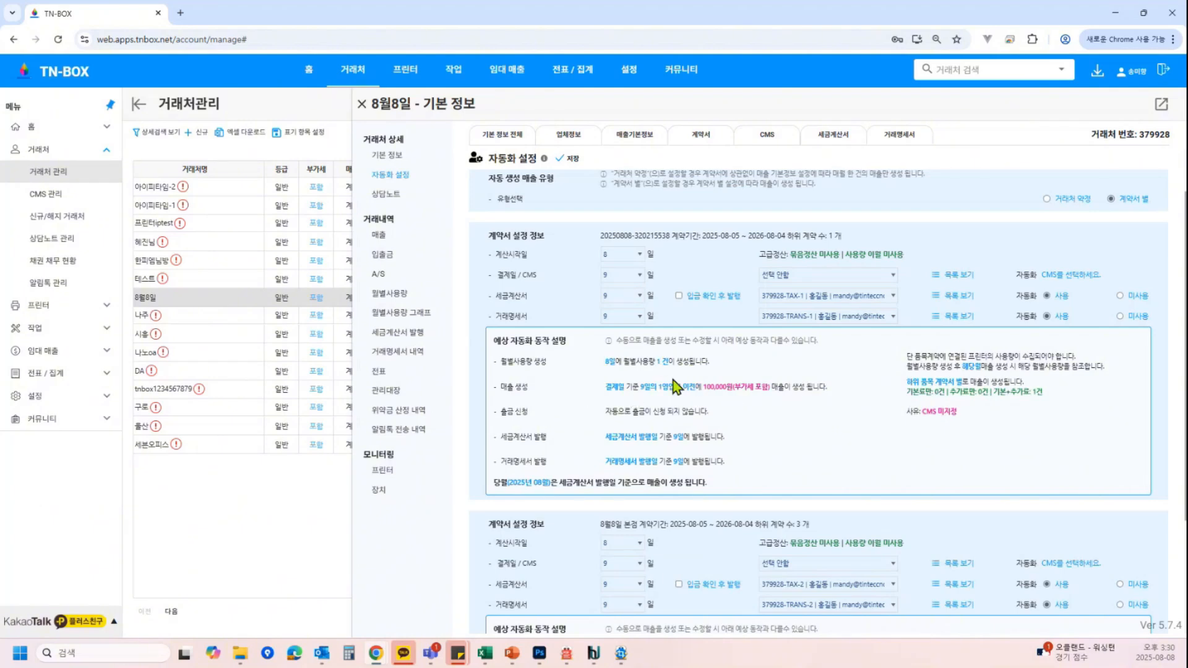
scroll(802, 387, "down", 1)
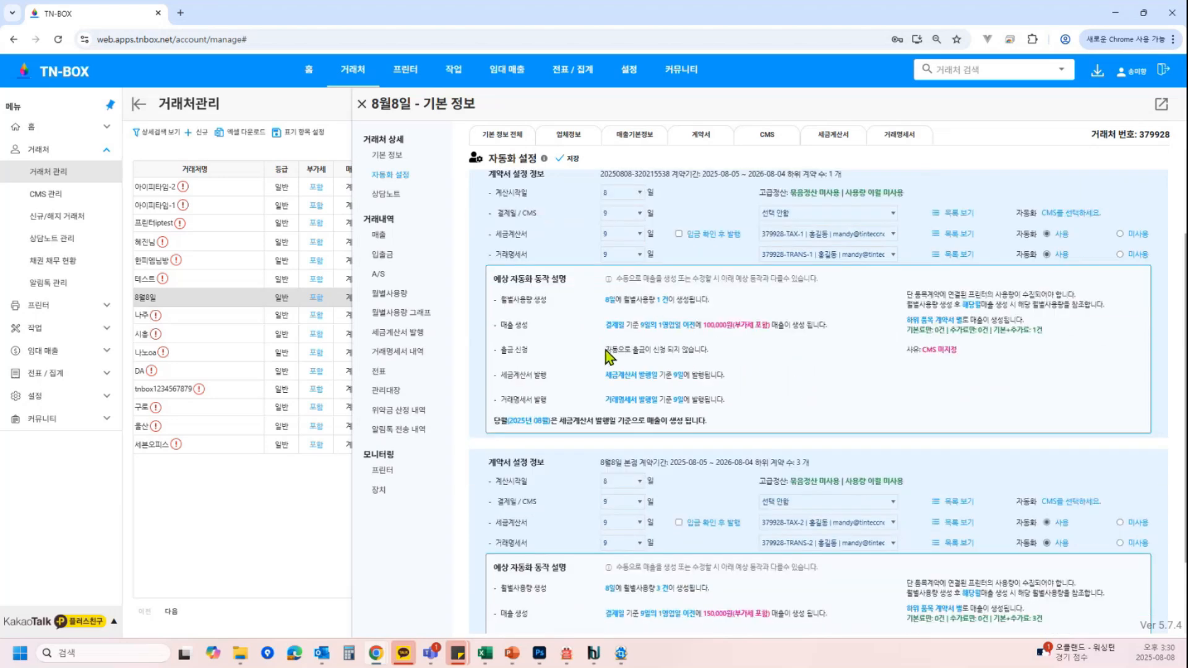
left_click_drag(606, 351, 709, 350)
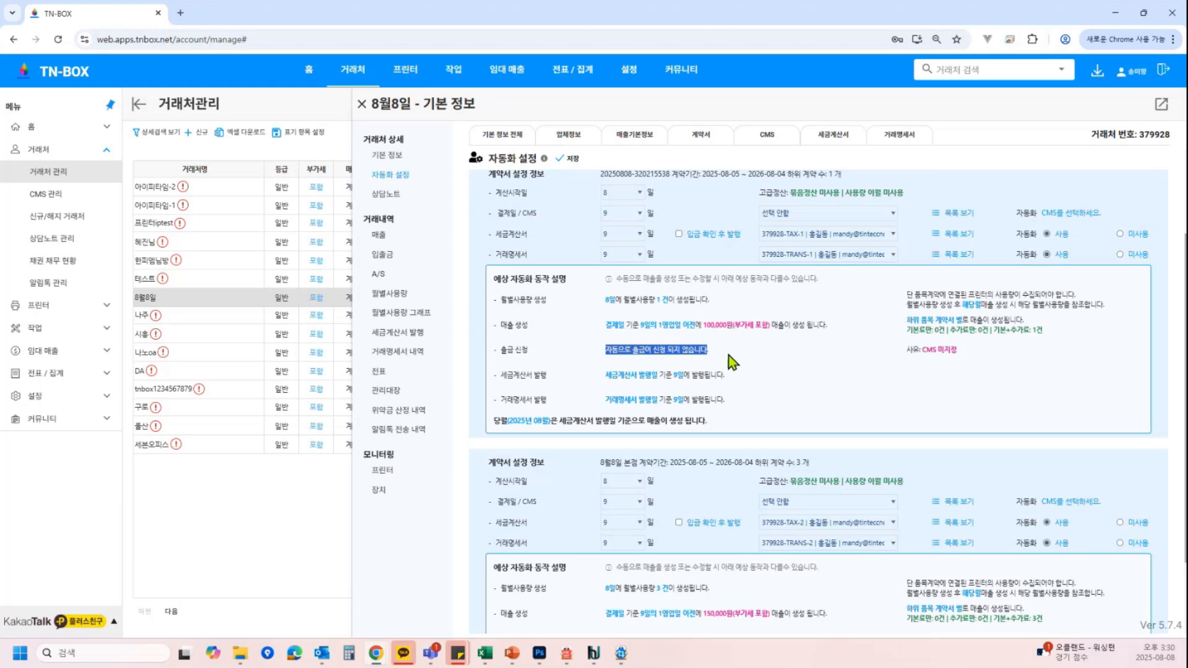
left_click(773, 372)
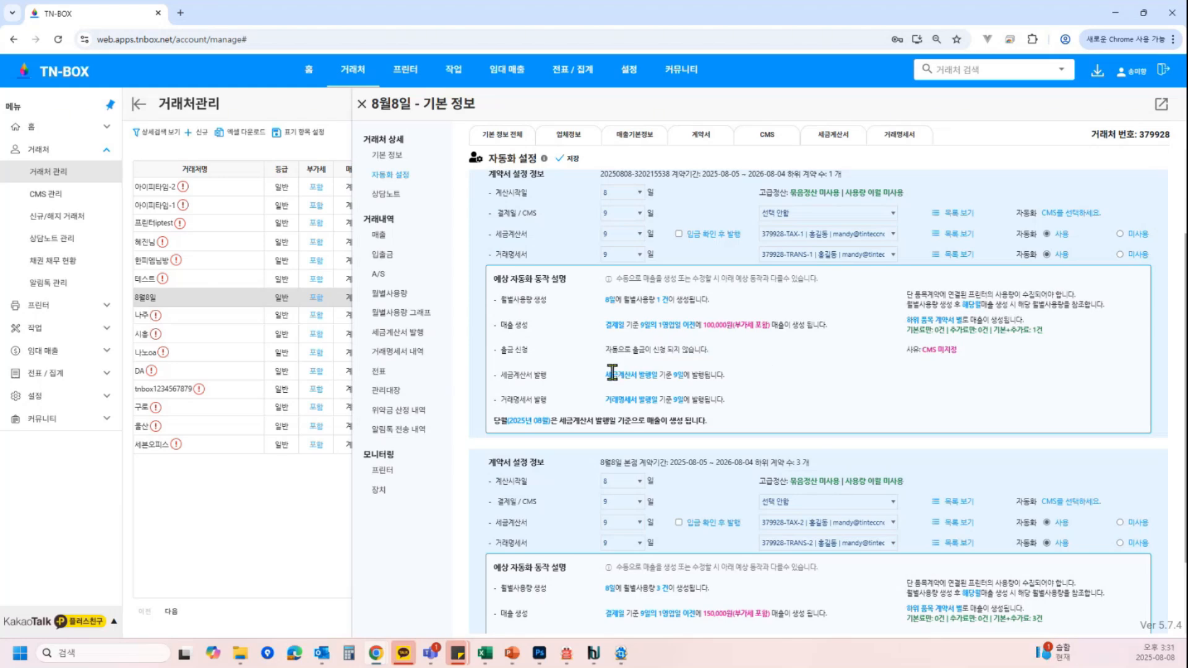
left_click_drag(617, 402, 742, 406)
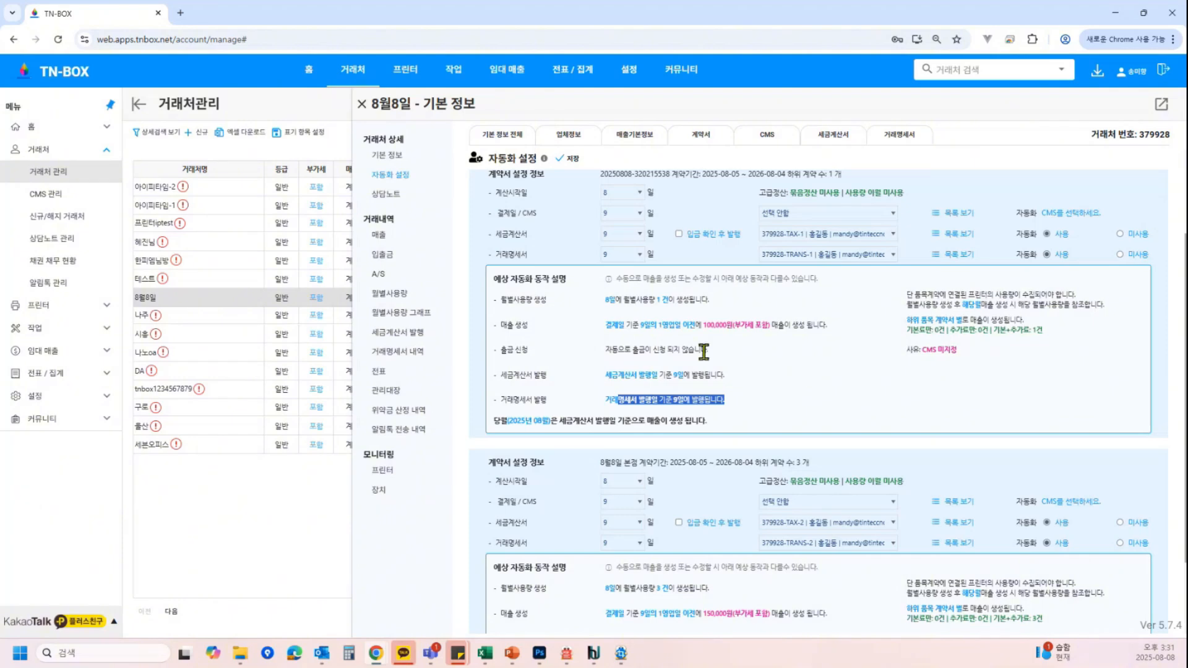
left_click_drag(666, 349, 712, 354)
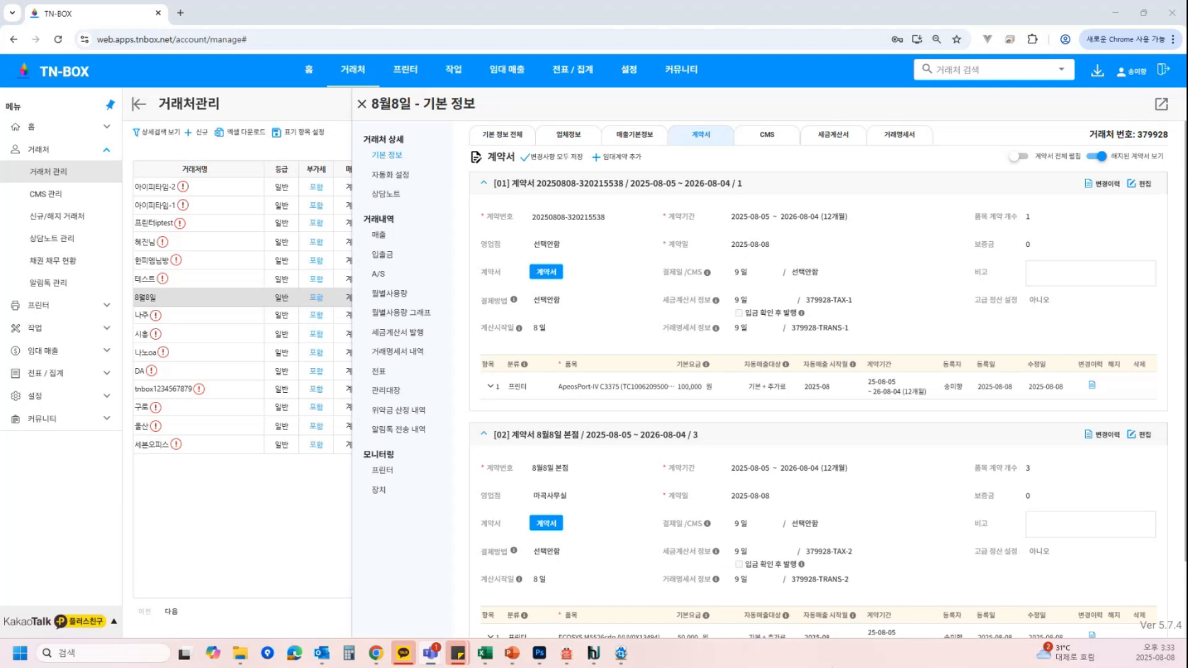
Edit the second contract and set its advanced settlement option to 예
left_click(619, 393)
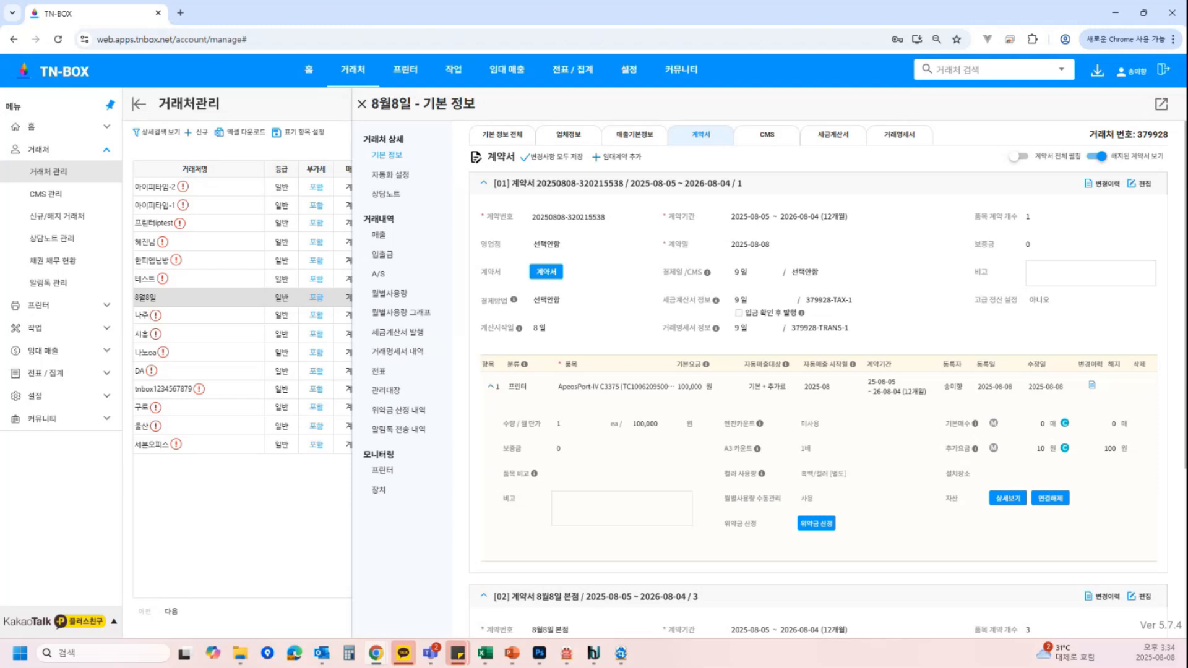
scroll(1117, 473, "down", 4)
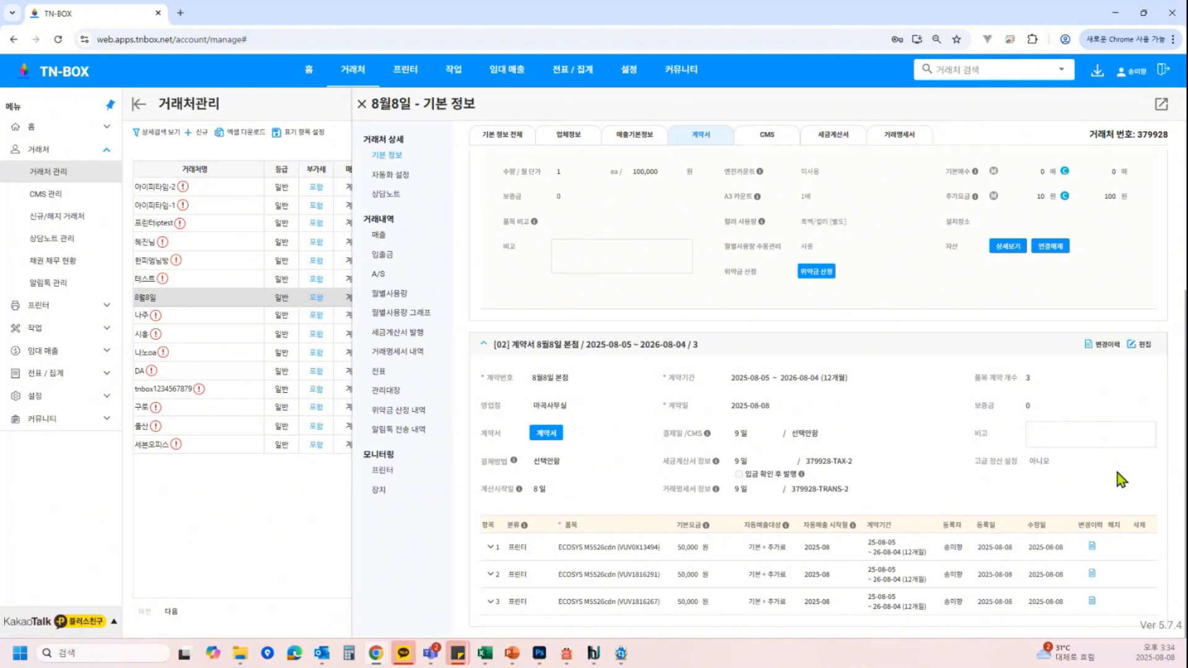
left_click(1146, 346)
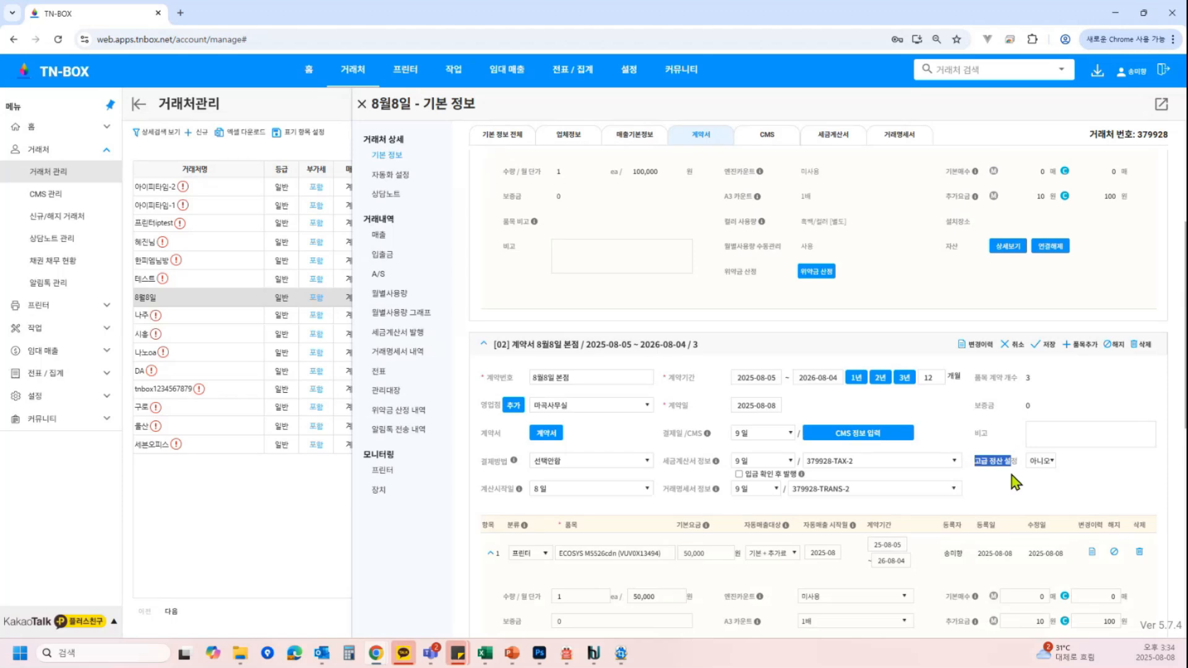
left_click(1042, 461)
left_click(1051, 481)
Enable bundled settlement (묶음 정산) for the second contract with 사용 and set its combined base fee to 150000
scroll(1046, 475, "down", 3)
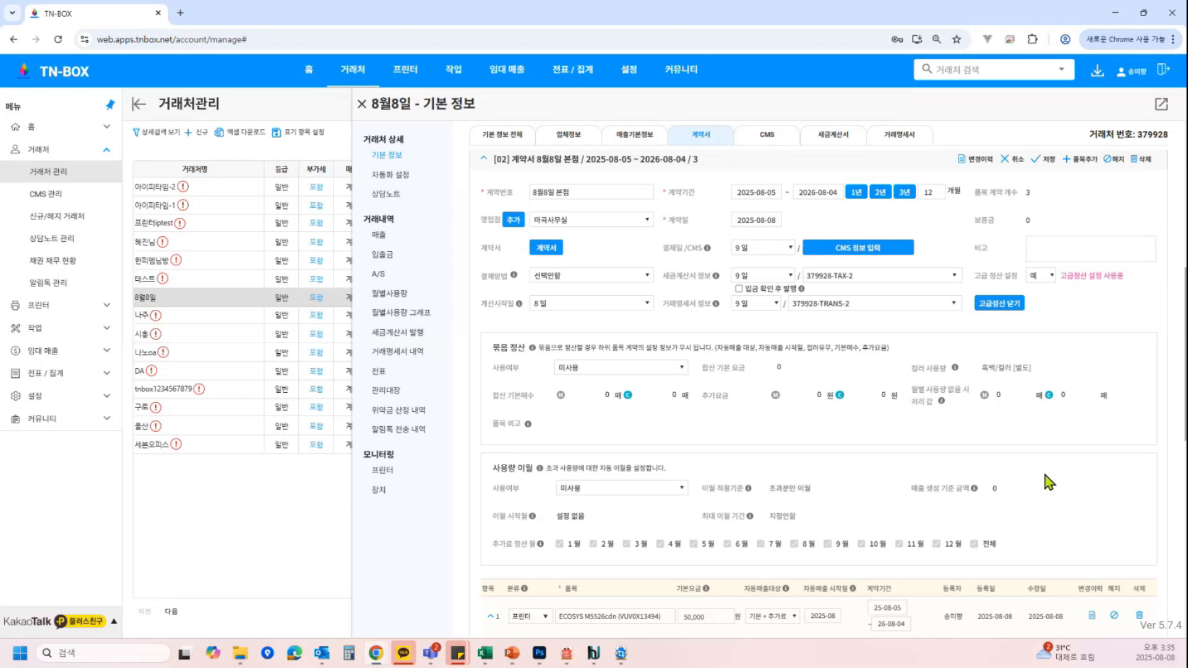
scroll(764, 340, "down", 3)
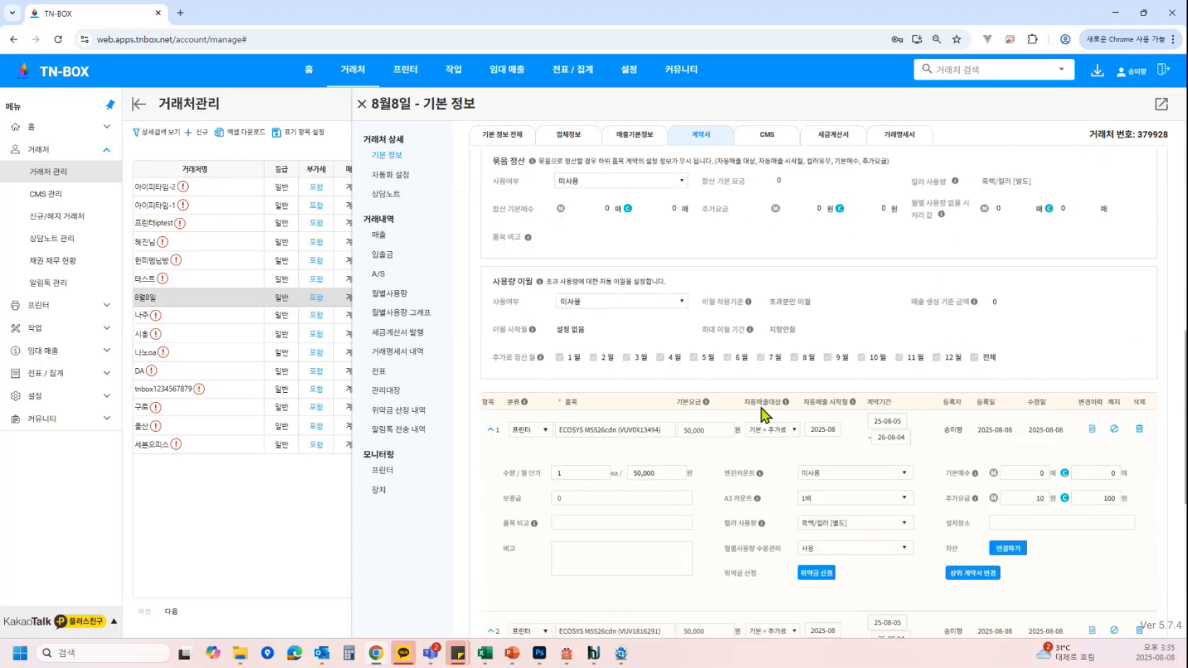
scroll(765, 414, "down", 1)
left_click(491, 371)
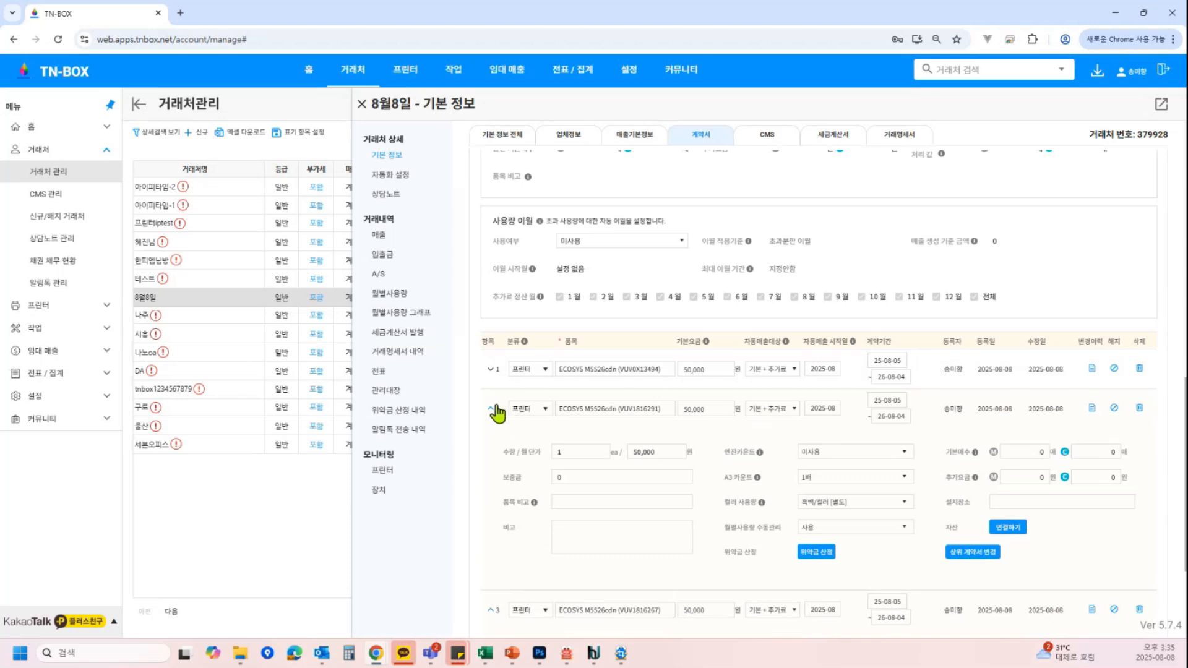
left_click(493, 408)
left_click(494, 449)
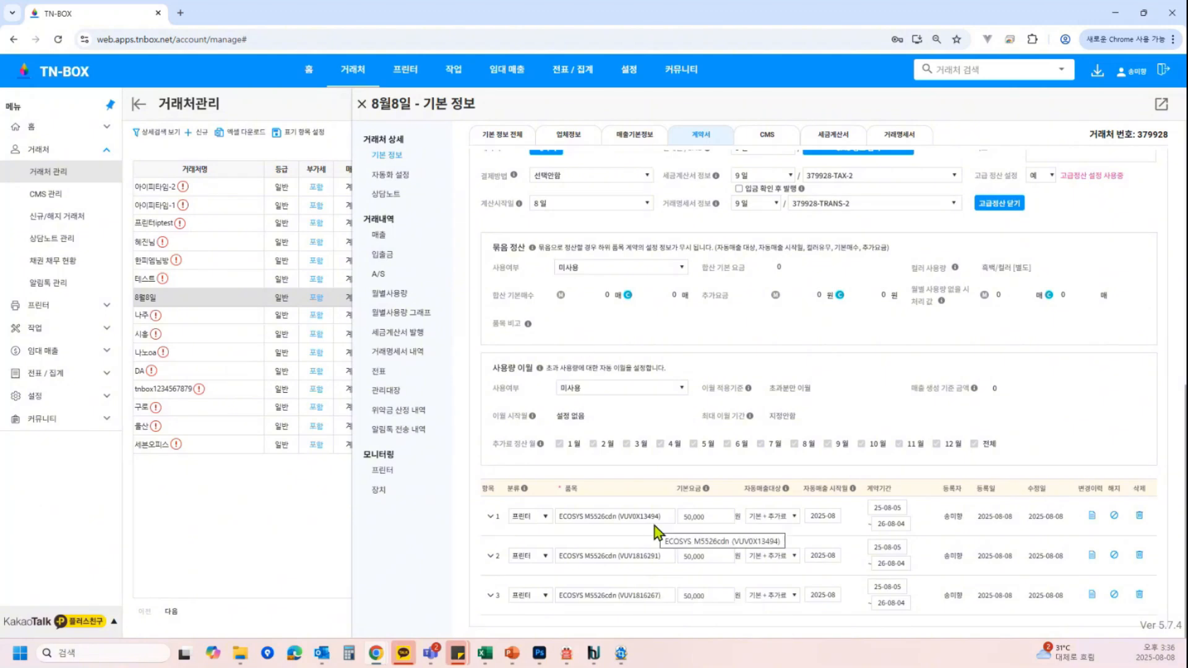
left_click(608, 273)
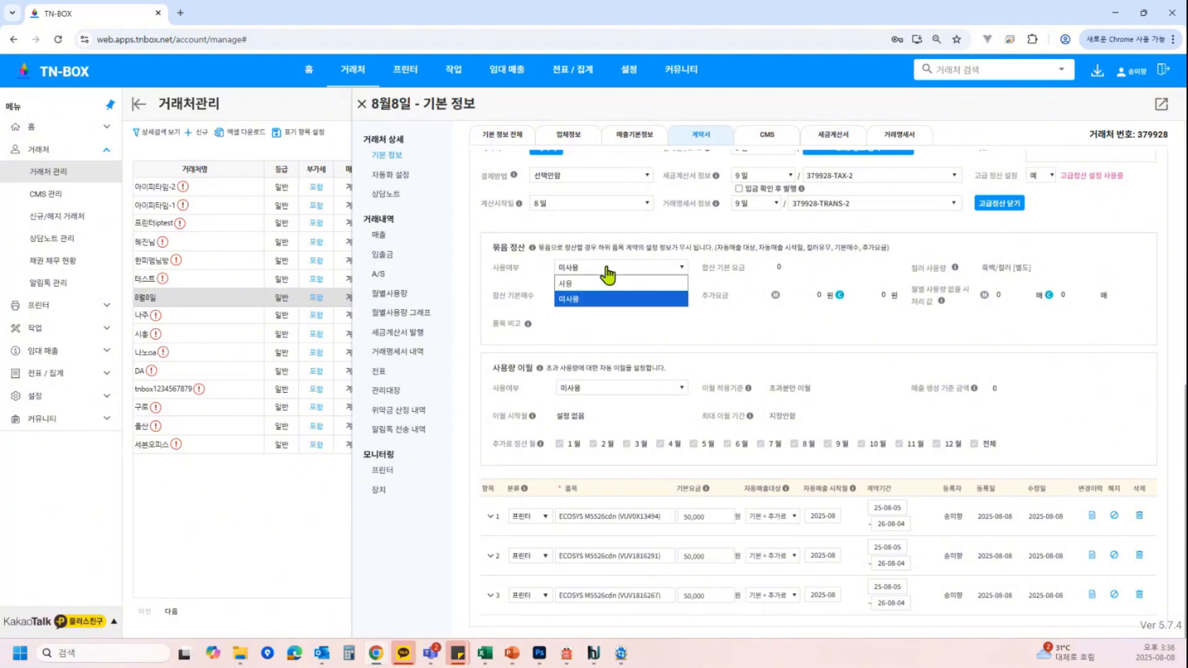
left_click(605, 283)
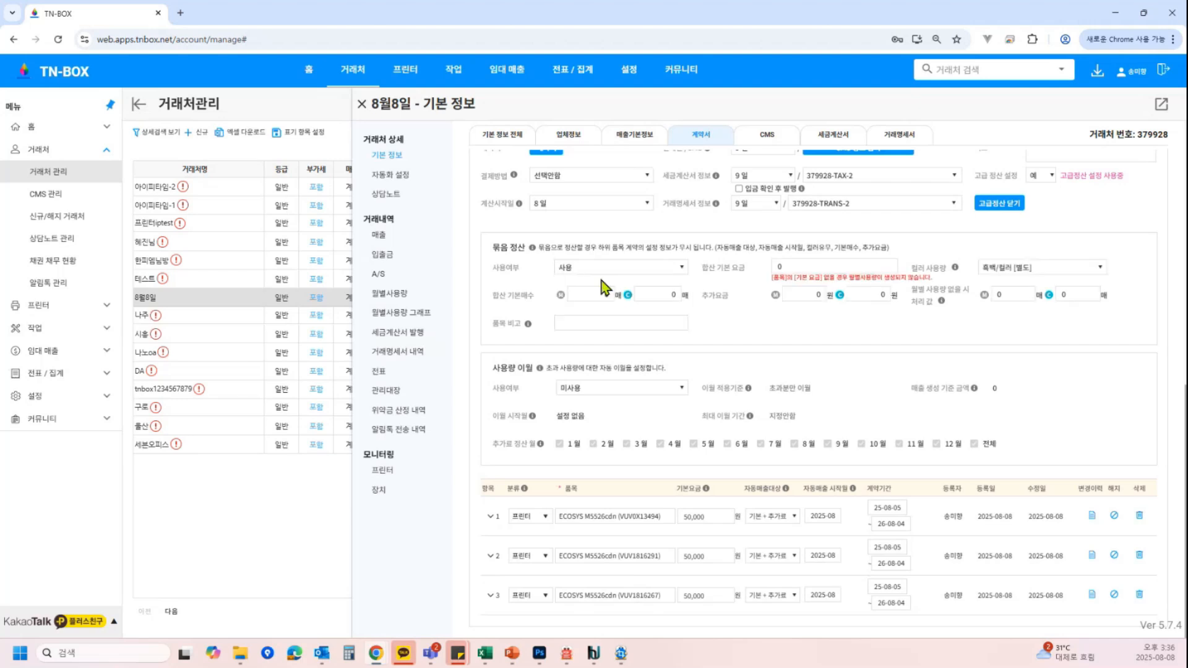
left_click_drag(710, 268, 736, 290)
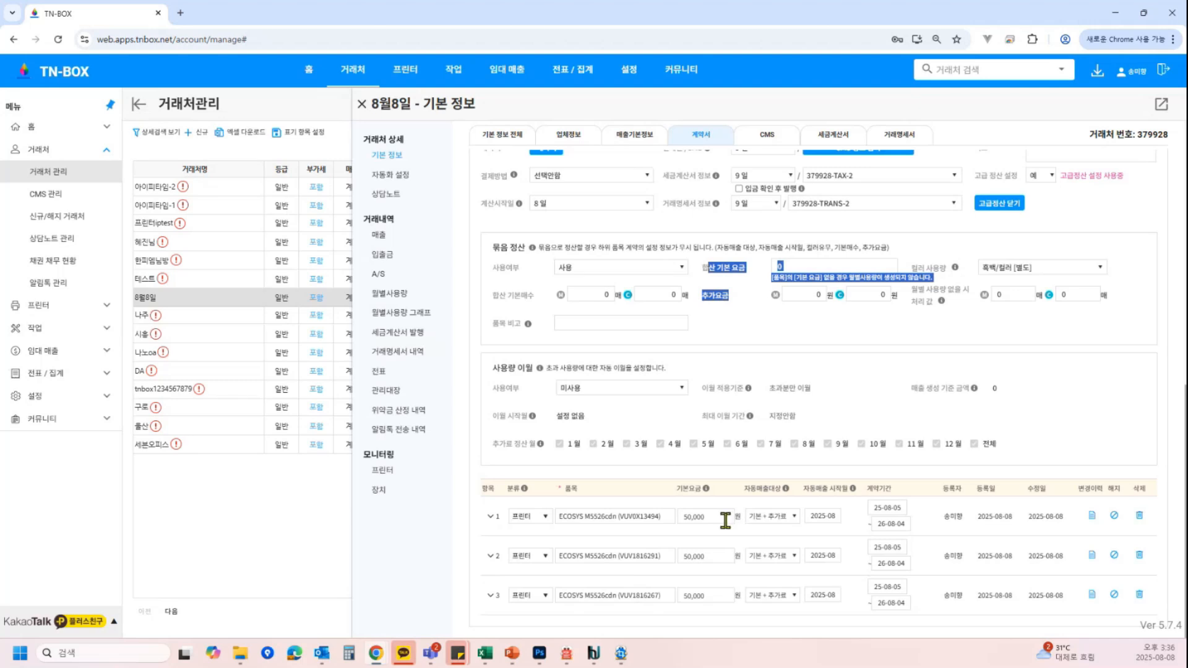
left_click(798, 268)
type("150000")
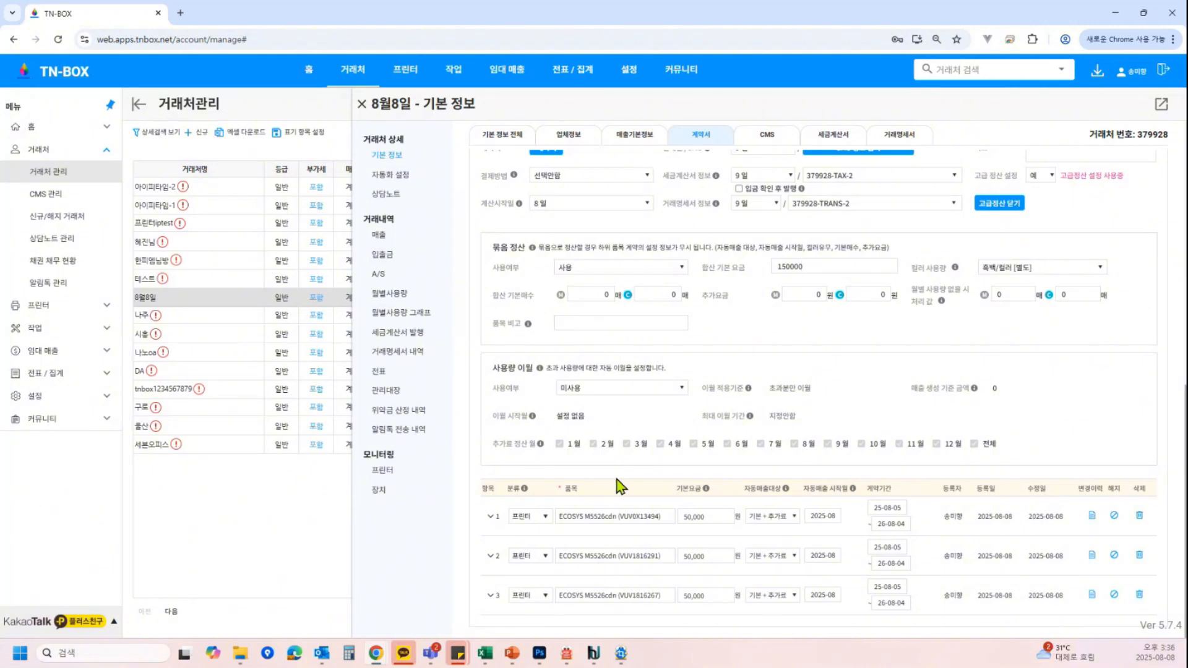
Expand the first printer item and set the bundled settlement's combined base count to 300 sheets with additional charge 10 sheets per 100 won
left_click(490, 516)
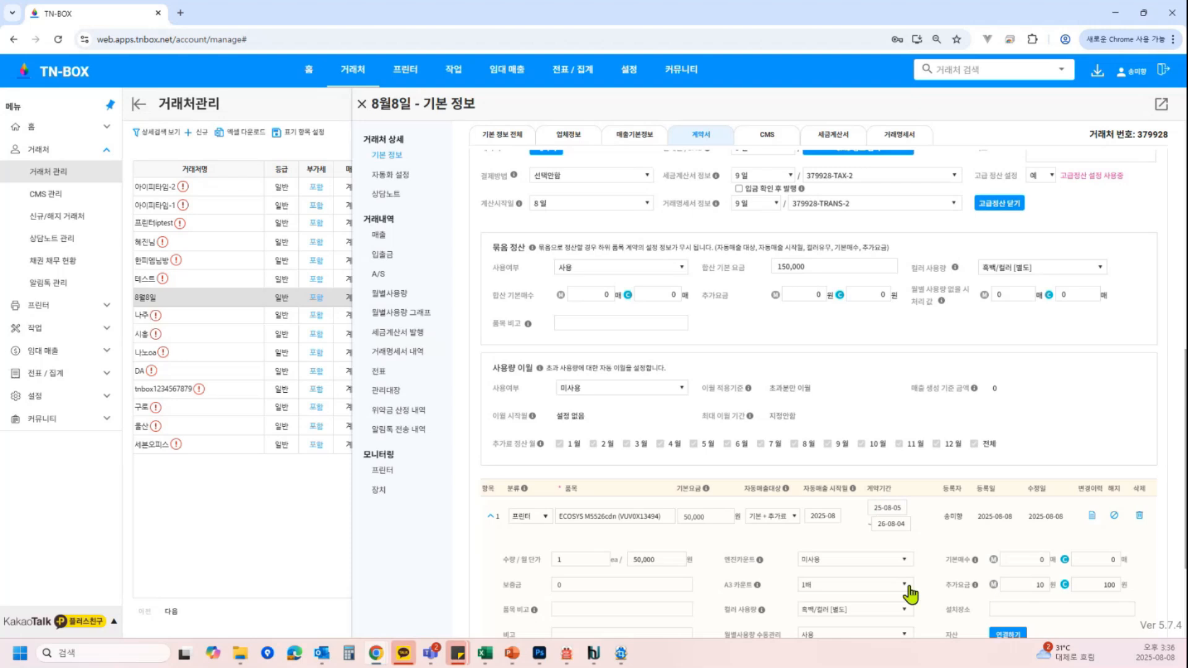
left_click(592, 288)
type("300")
left_click(804, 294)
scroll(877, 392, "down", 1)
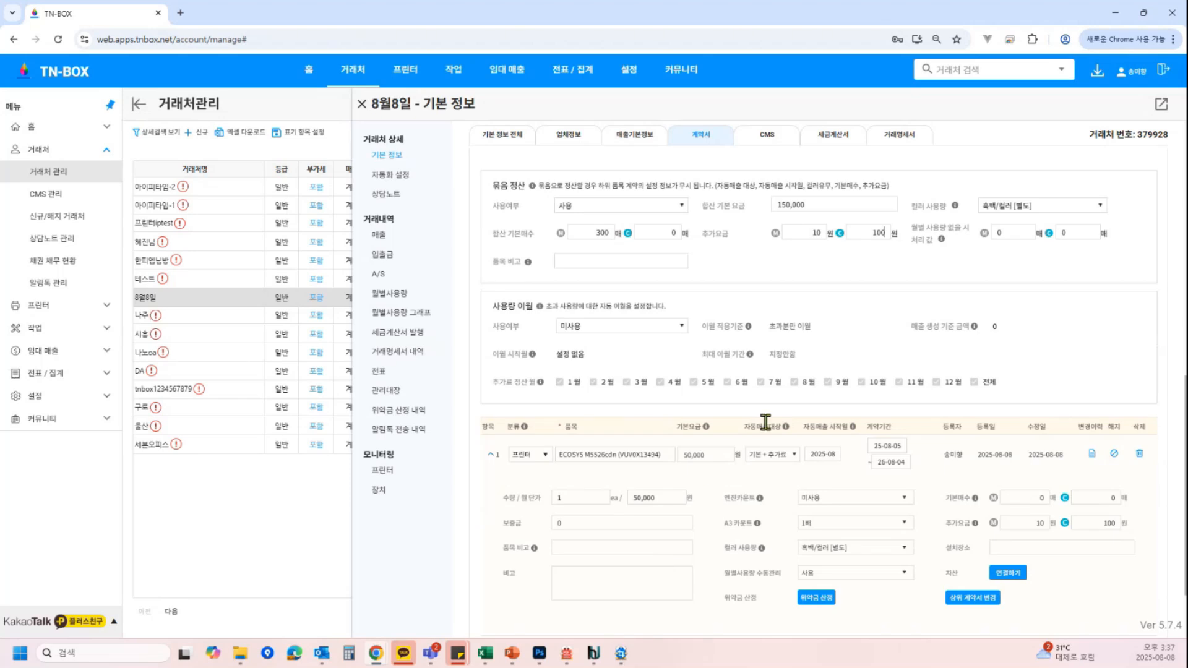
Edit the bundled settlement value used for months without usage
left_click(1020, 230)
left_click_drag(1020, 230, 912, 232)
type("100")
key("BackSpace")
key("BackSpace")
Turn on usage carryover (사용) and set its carryover basis to 초과 + 미사용량 이월
left_click(604, 328)
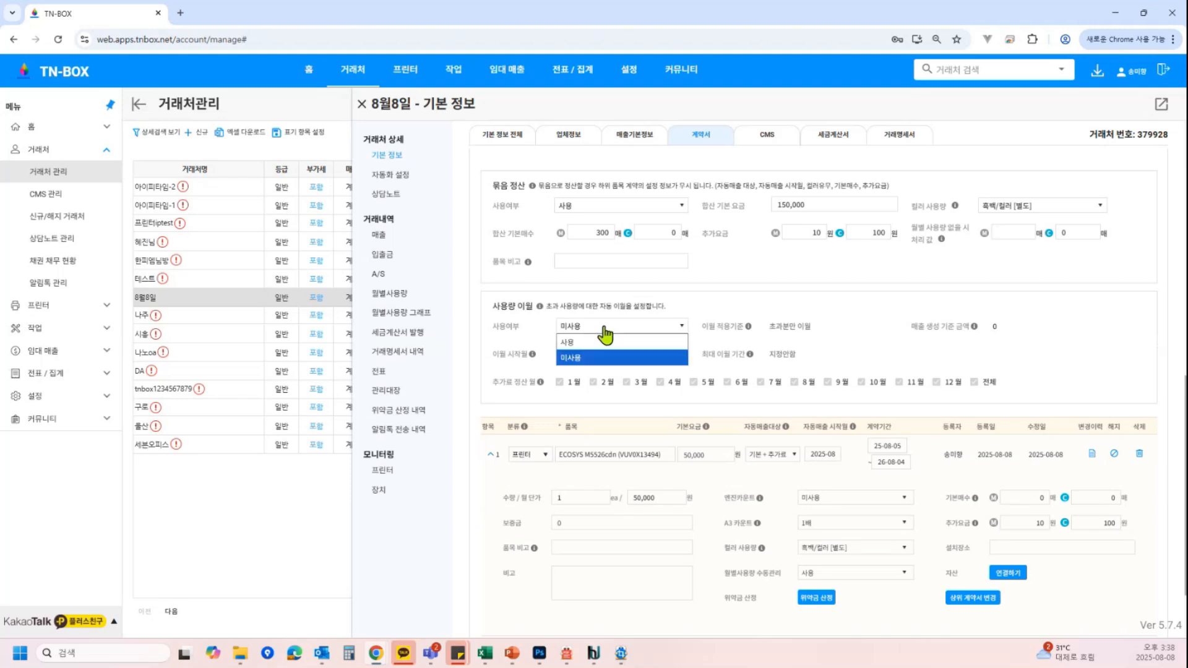
left_click(604, 342)
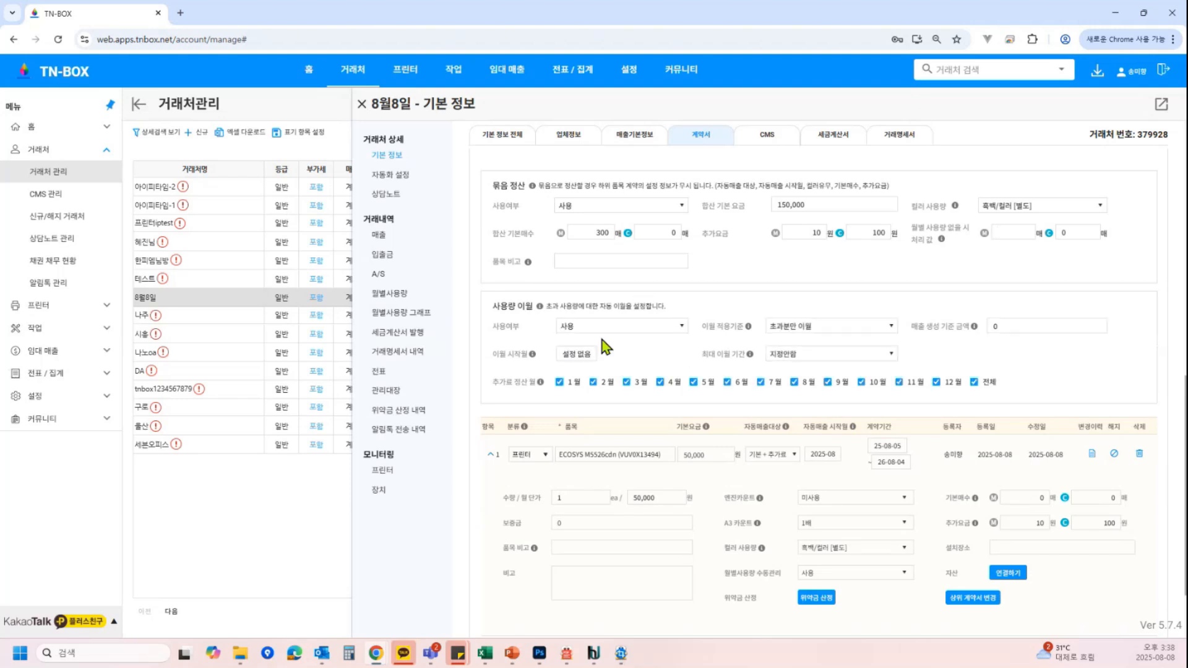
left_click(828, 328)
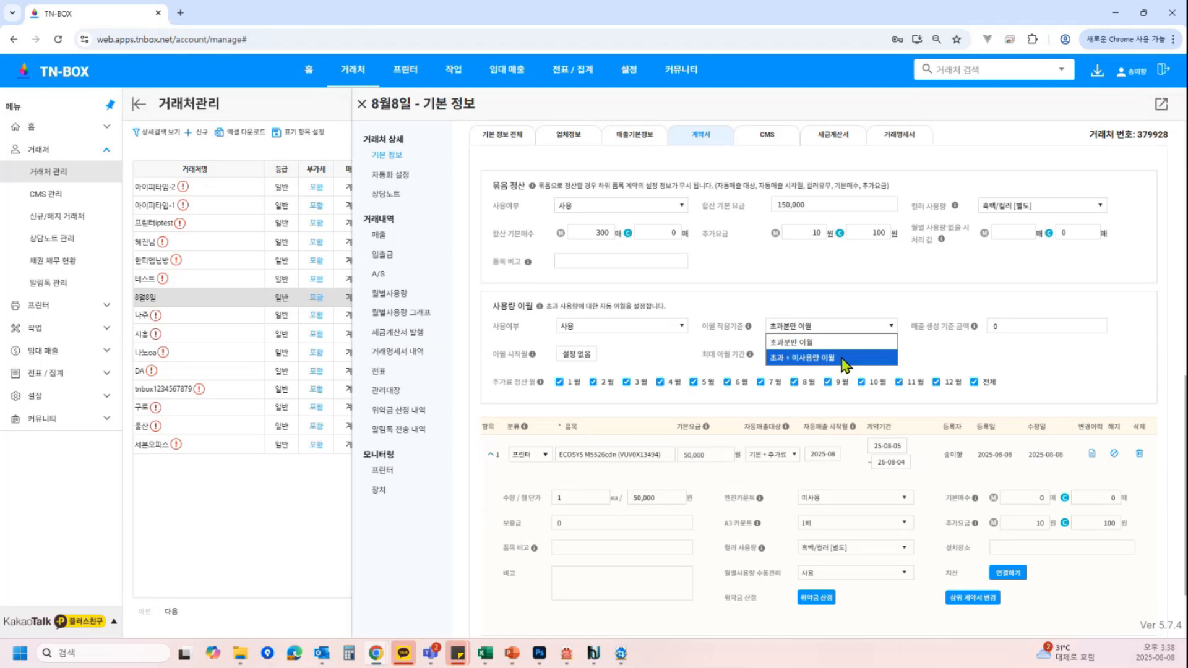
left_click(842, 357)
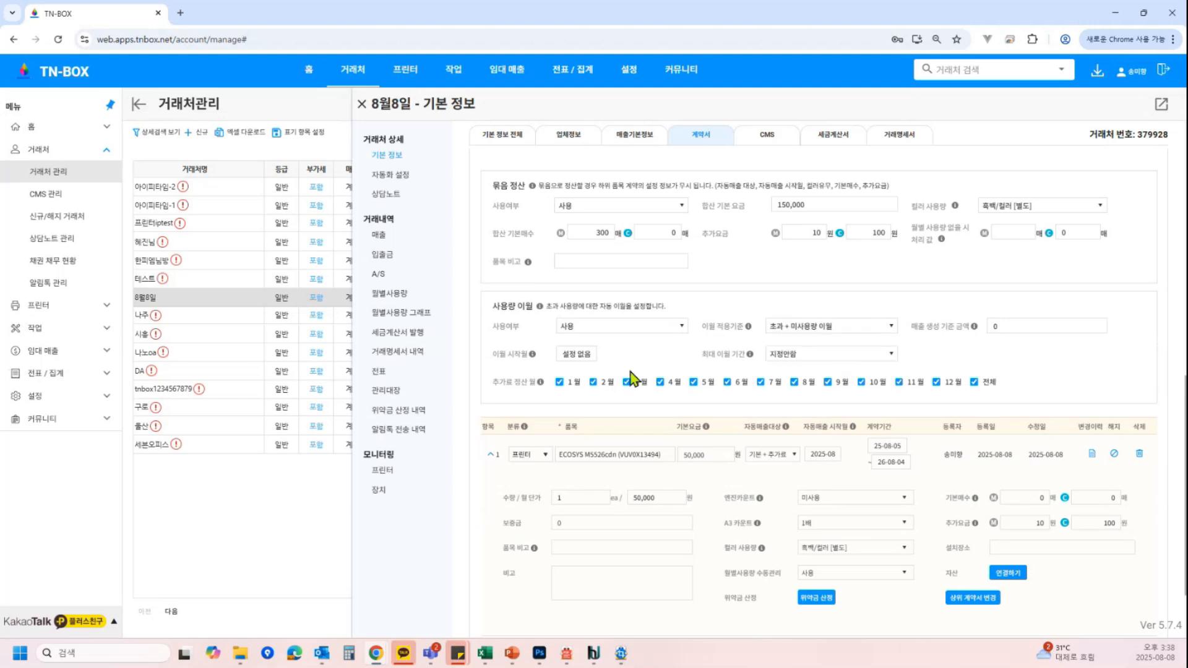
Clear all additional settlement months and try to set the carryover basis to 초과 + 미사용량 이월 again
left_click(986, 384)
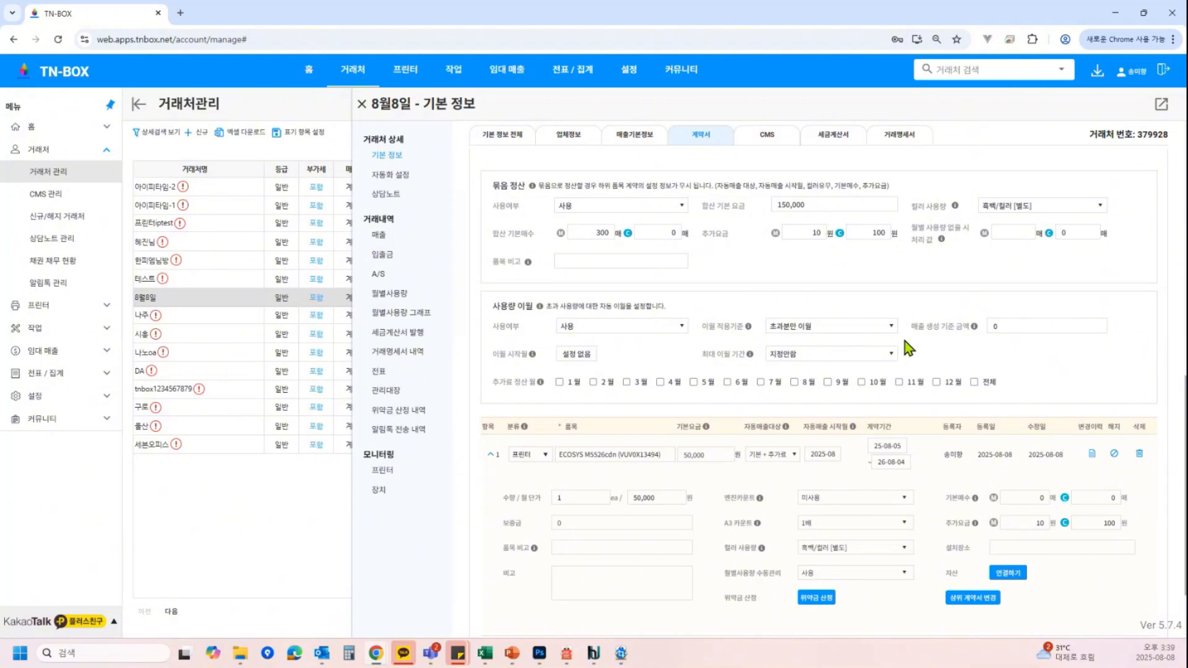
left_click(826, 329)
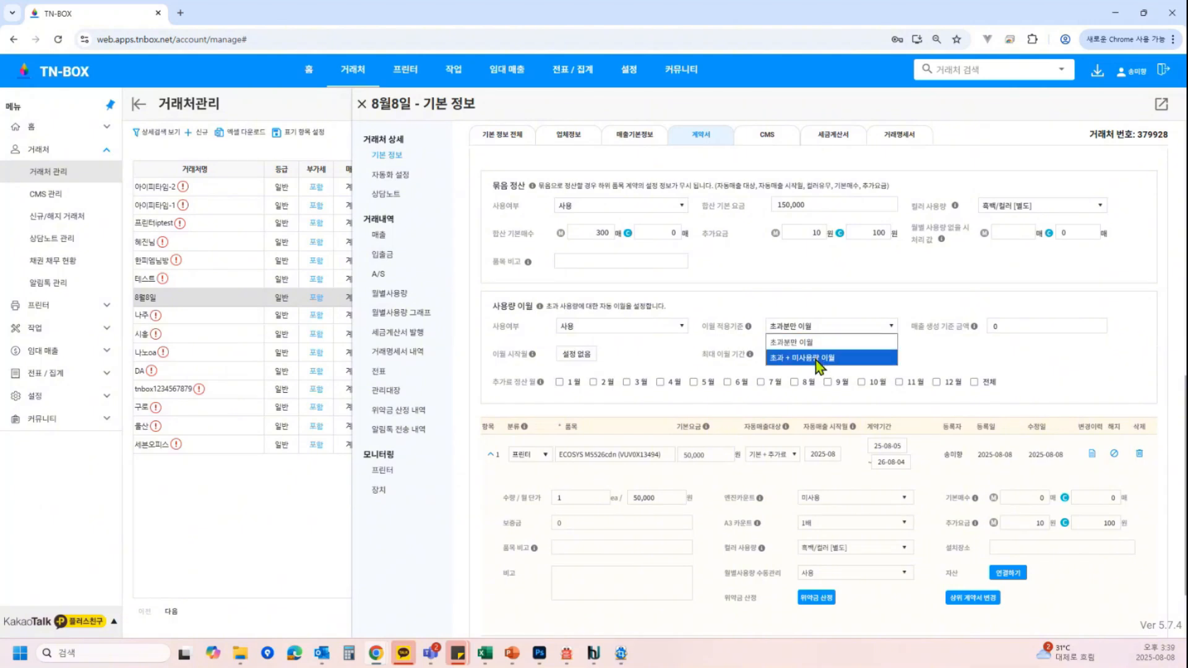
left_click(817, 359)
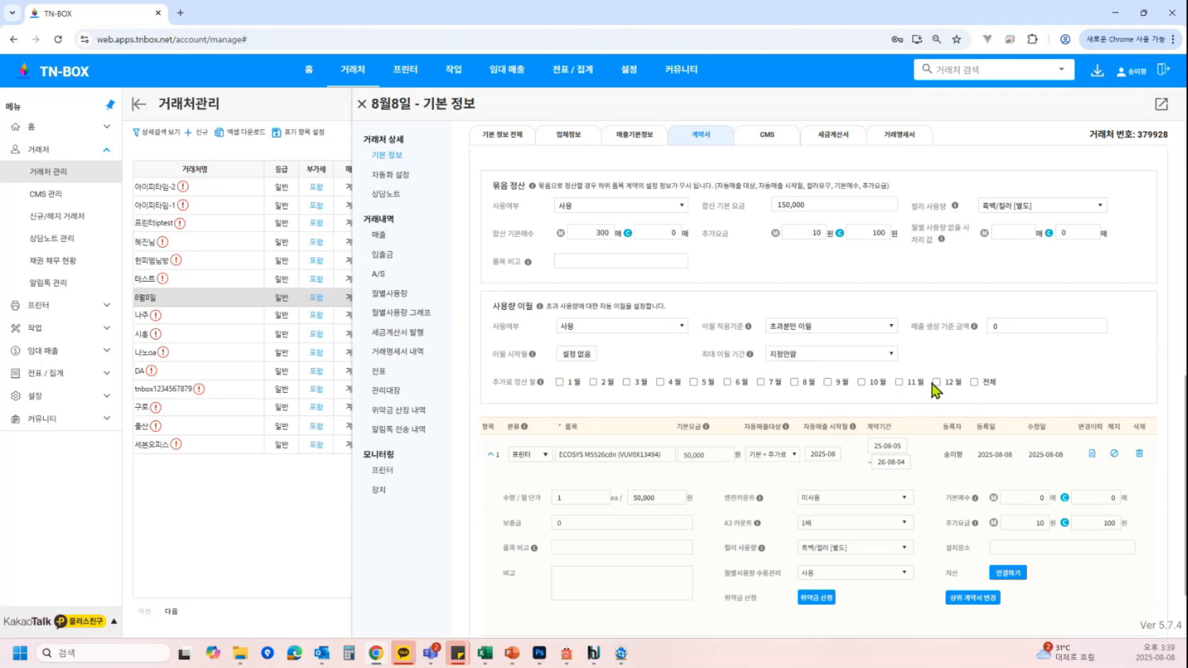
Tick 3월, 6월, 9월 and 12월 as additional settlement months and set the carryover basis to 초과 + 미사용량 이월
left_click(635, 382)
left_click(728, 382)
left_click(828, 382)
left_click(808, 333)
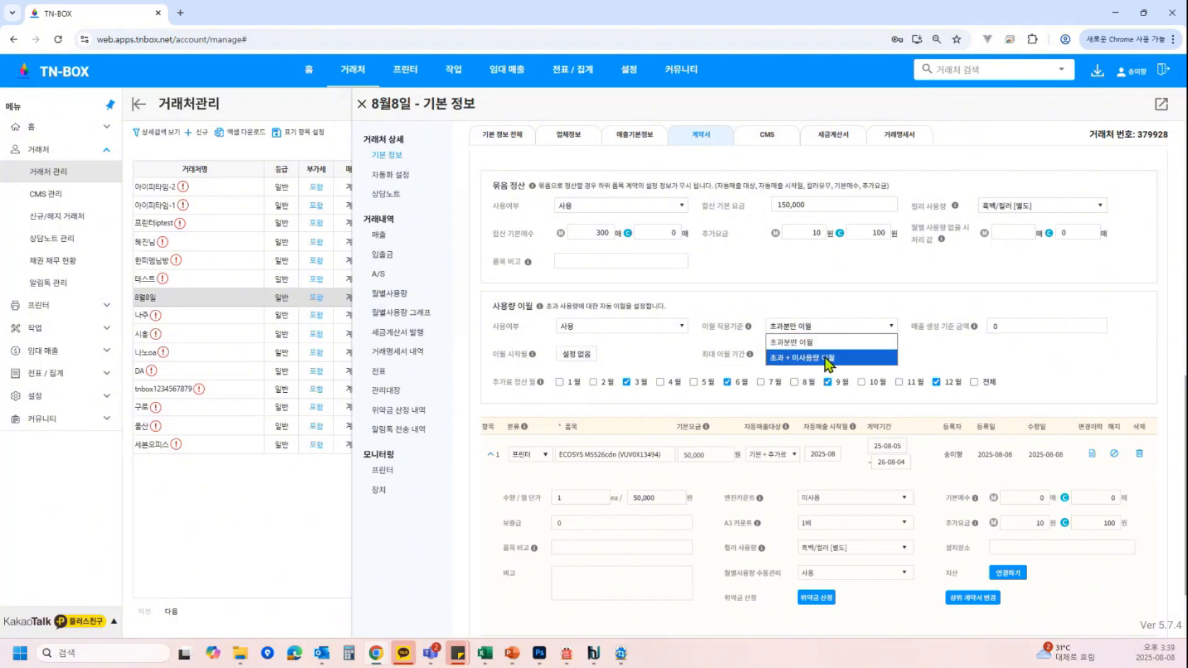
left_click(828, 359)
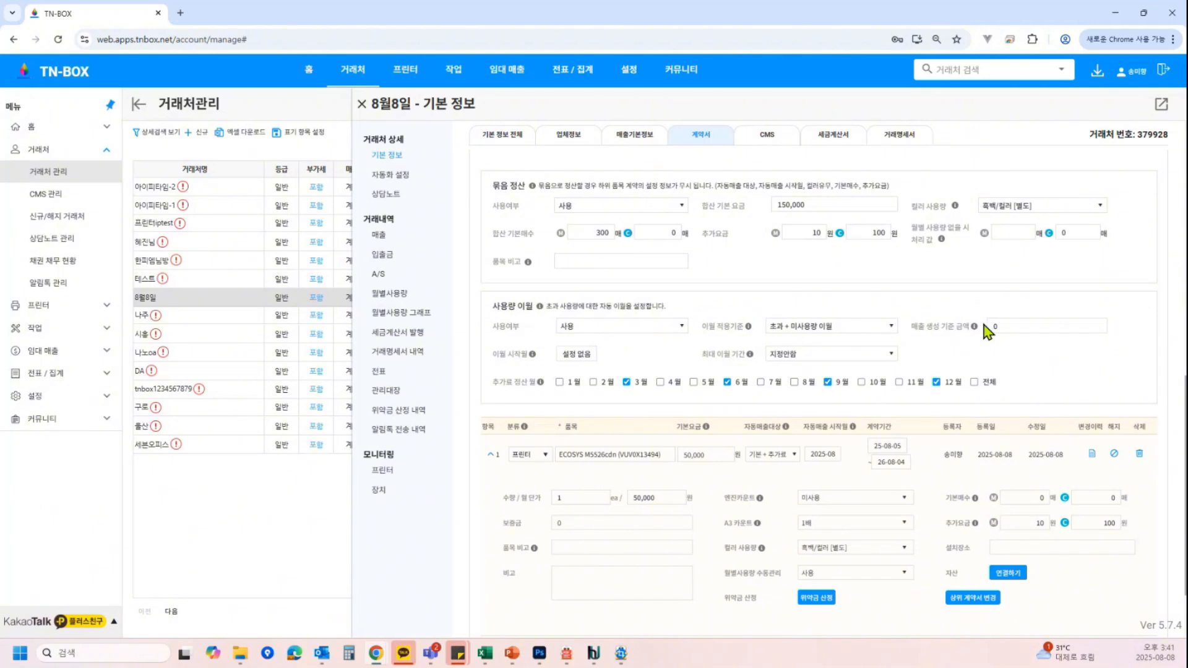
Set the sales generation threshold amount to 1 and the first item's base black-and-white count to 100
left_click(1025, 323)
key("BackSpace")
type("100")
key("BackSpace")
key("BackSpace")
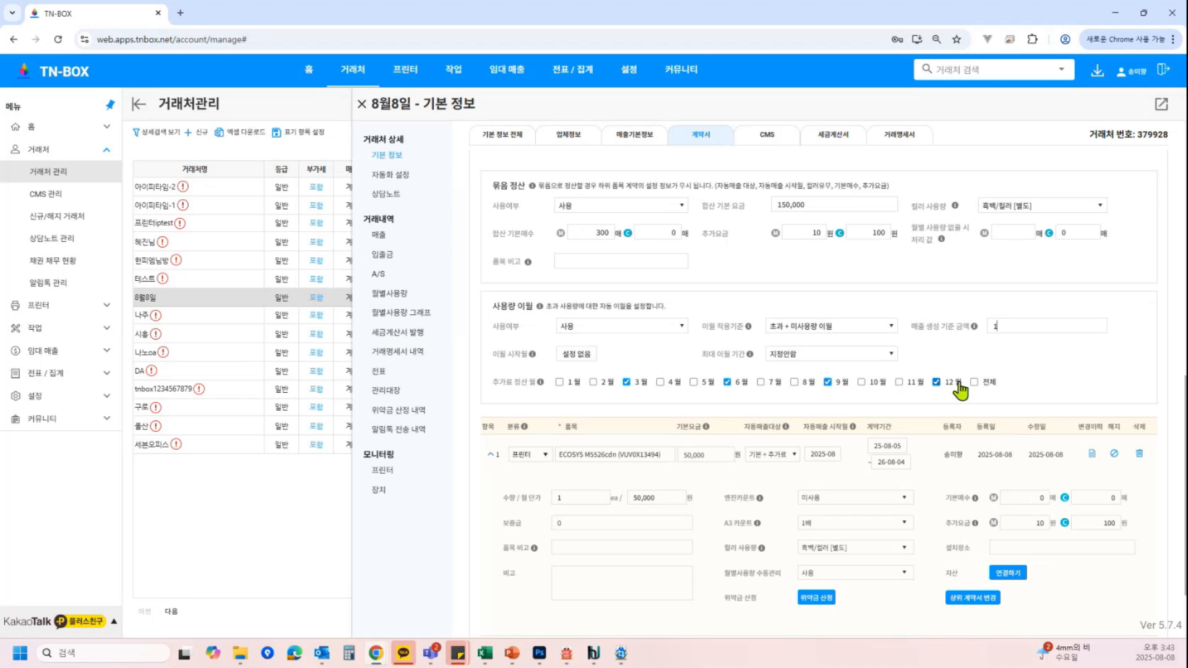
double_click(1034, 498)
type("100")
Switch the carryover basis to 초과분만 이월 and back to 초과 + 미사용량 이월
left_click(854, 328)
left_click(857, 342)
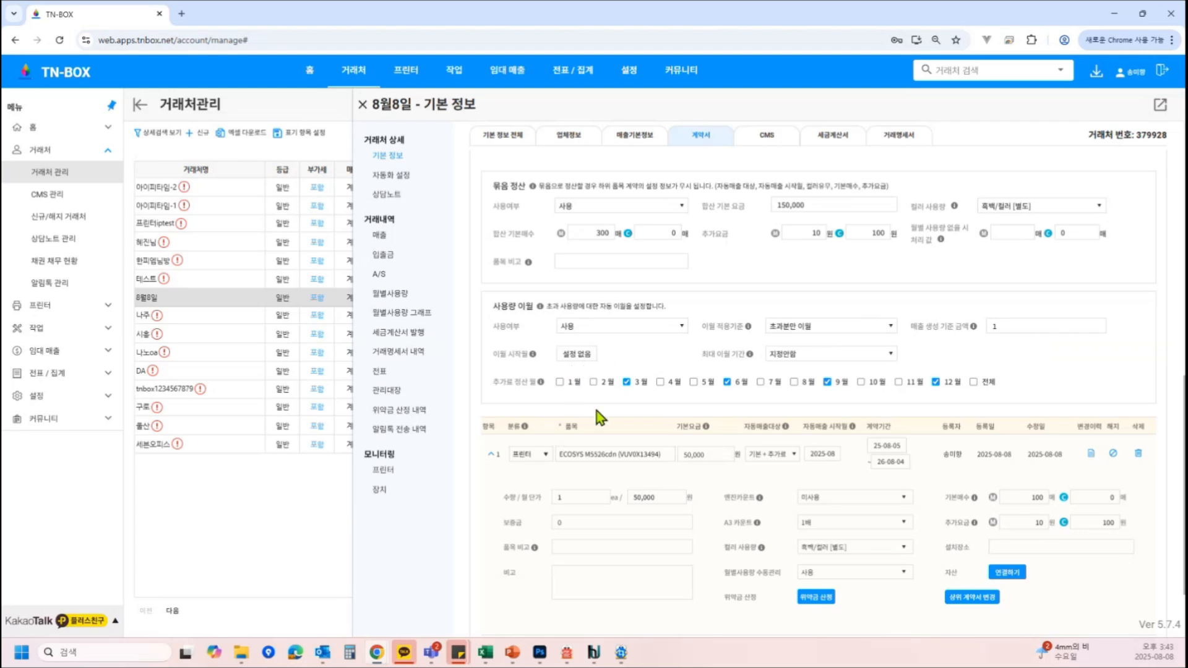
left_click(807, 334)
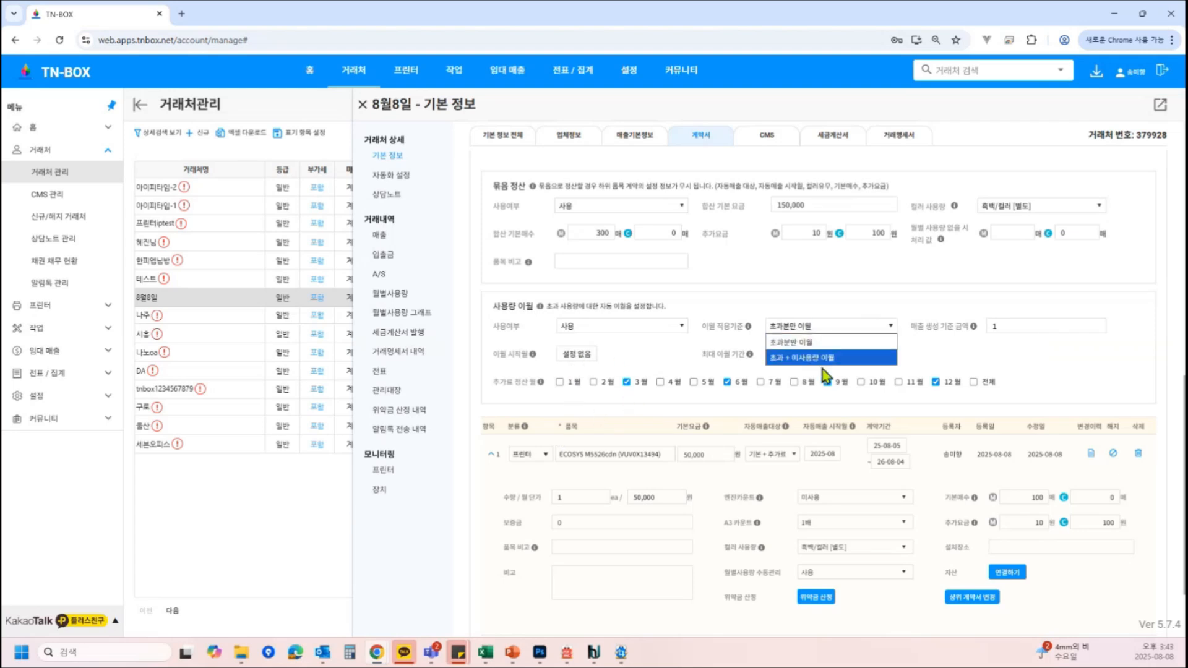
left_click(817, 358)
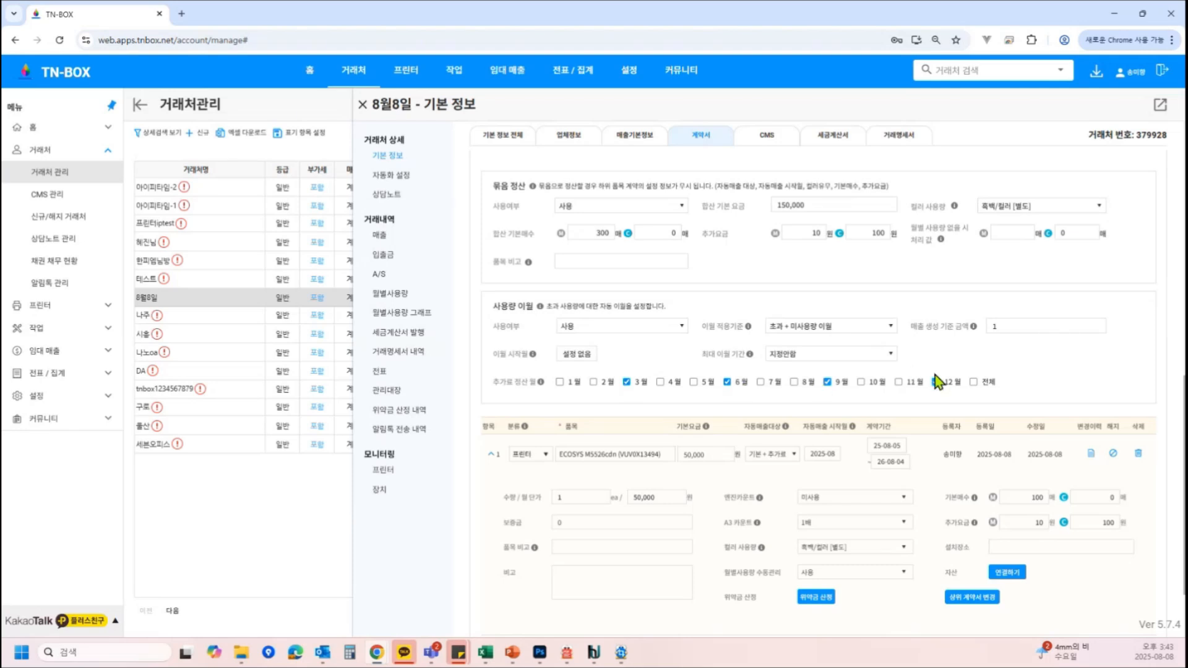
Re-enter the sales generation threshold as 1 and set the carryover start month to 2025-07
left_click_drag(1019, 325, 881, 346)
type("0")
key("BackSpace")
type("1")
left_click(560, 382)
left_click(560, 383)
double_click(1009, 325)
left_click(588, 357)
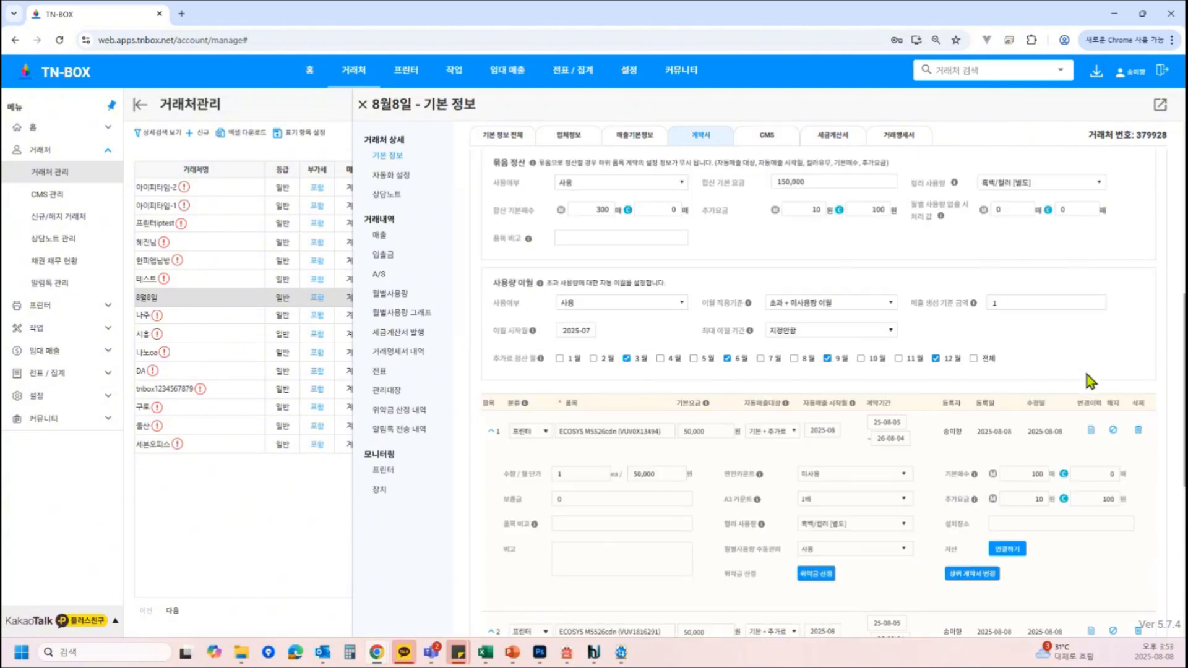
Replace the first item's printer with the OfficeJet Pro 7740 Wide Format All-in-One, generating monthly usage from the old printer
scroll(637, 376, "down", 1)
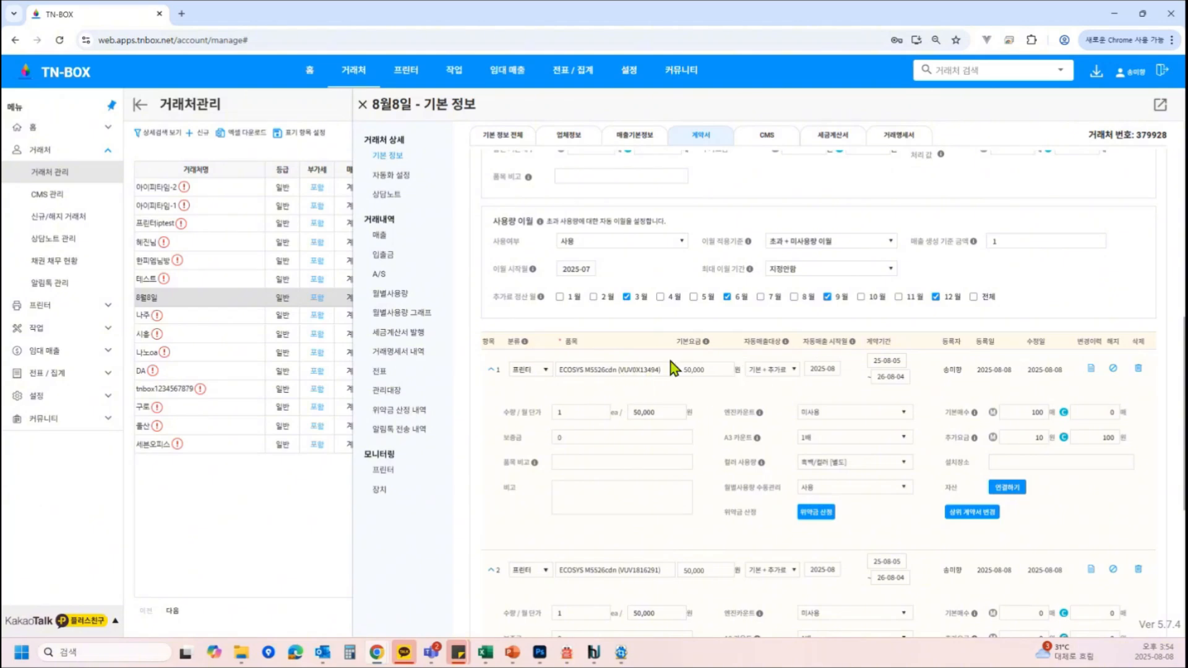
left_click(665, 370)
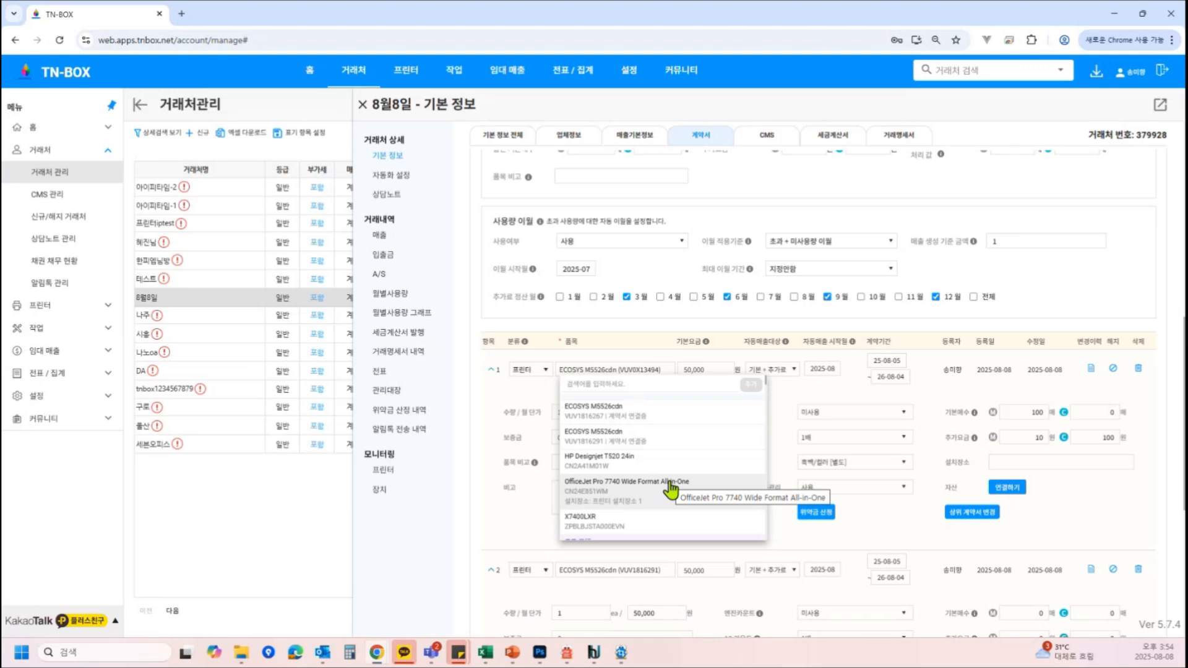
left_click(670, 489)
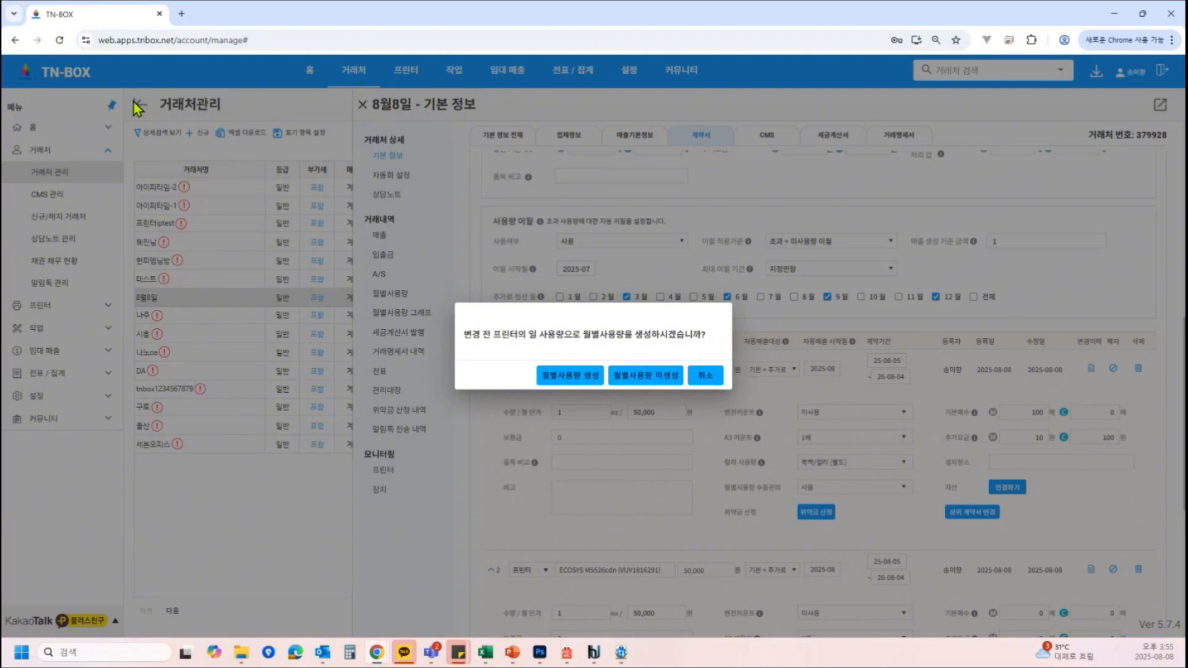
left_click(570, 376)
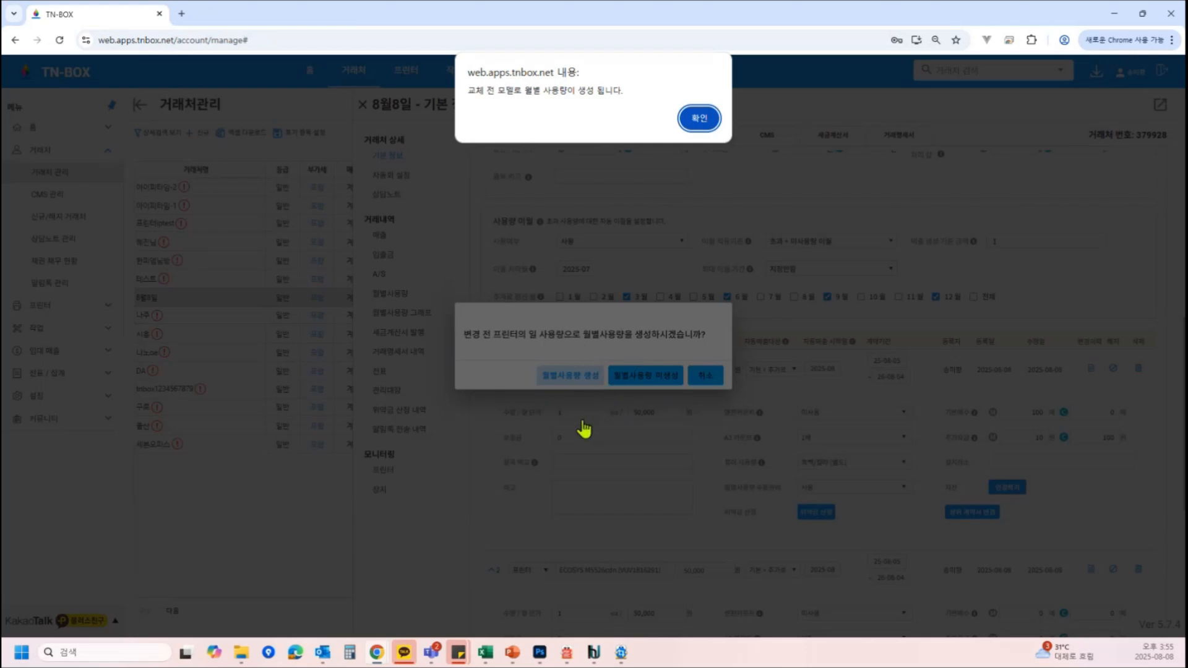
left_click(703, 118)
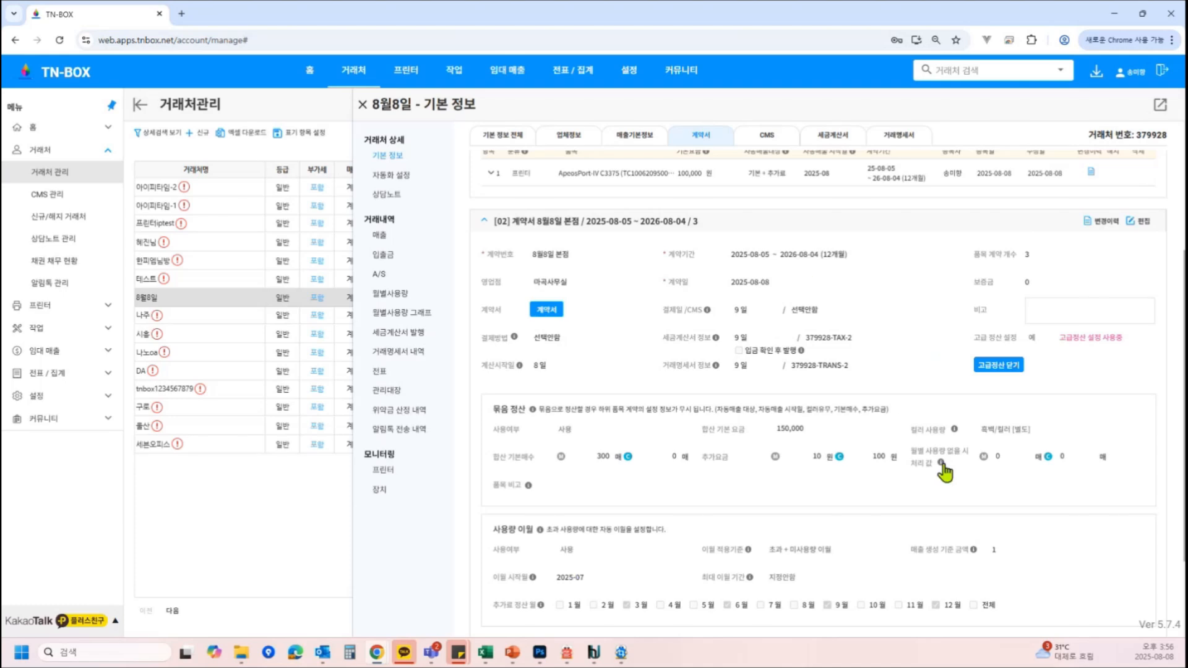
Open the printers' monthly usage management (월별사용량 관리) page
mouse_move(943, 464)
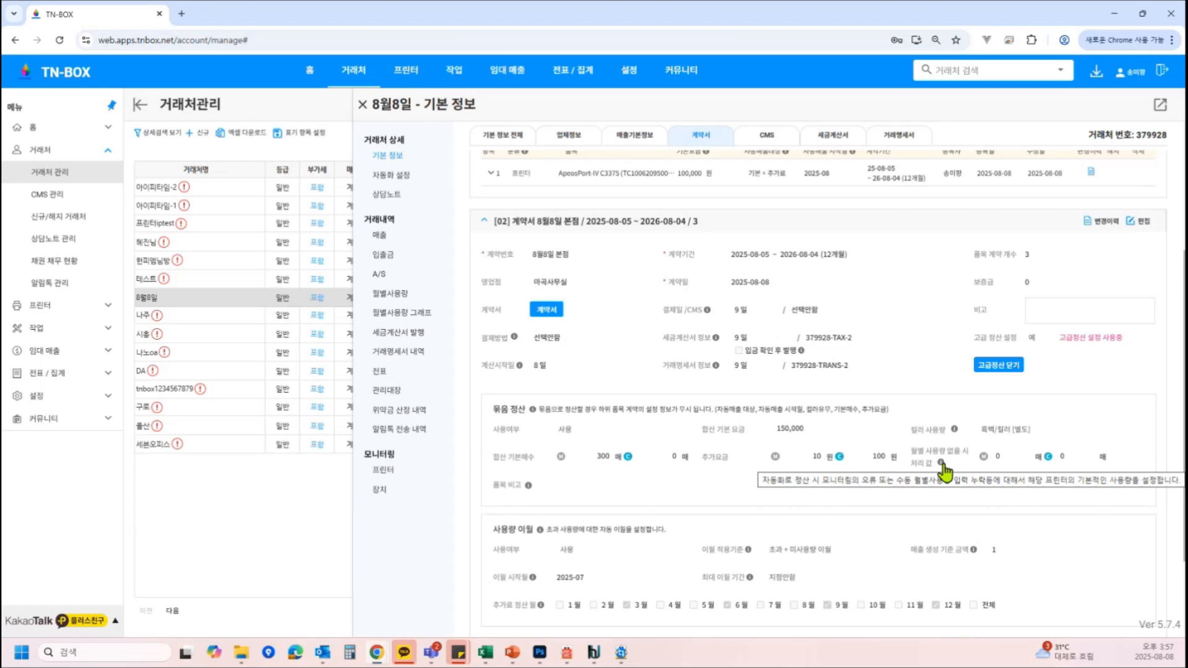
left_click(64, 305)
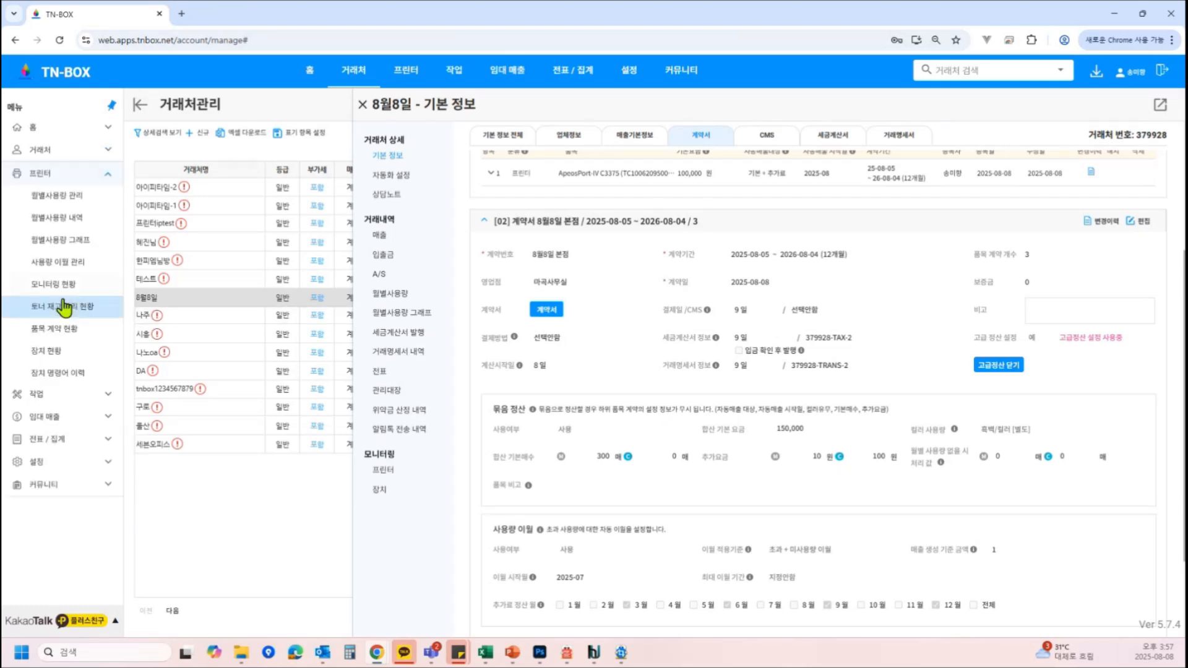
left_click(95, 196)
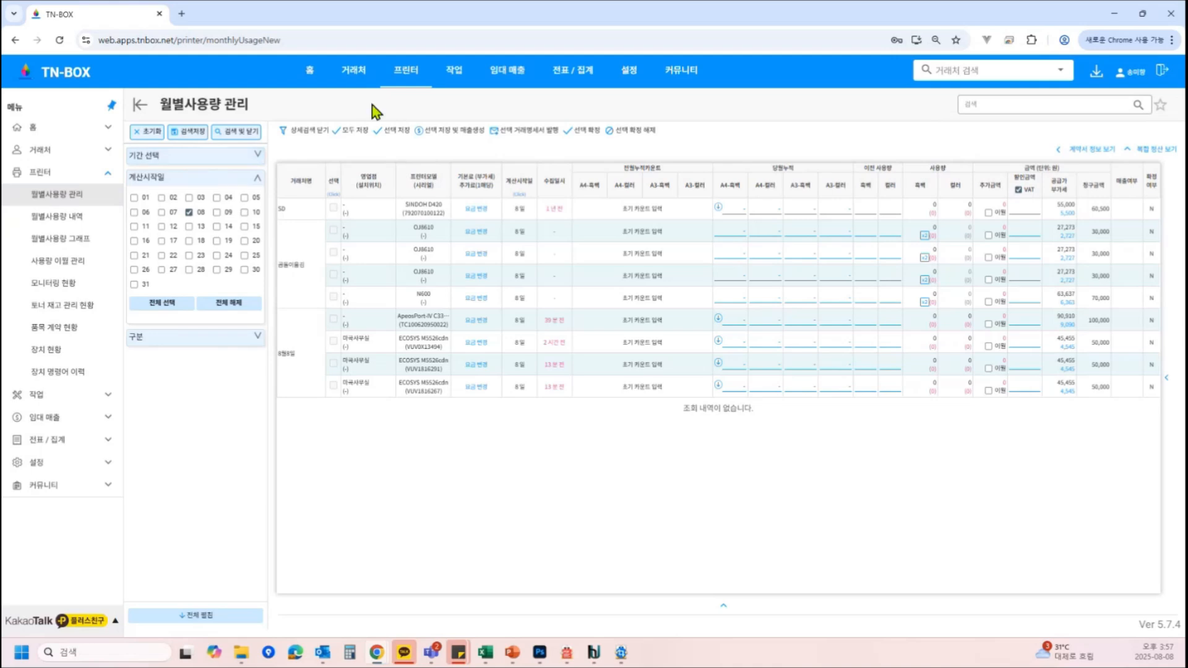
Filter the monthly usage list by searching for 8월
left_click(314, 138)
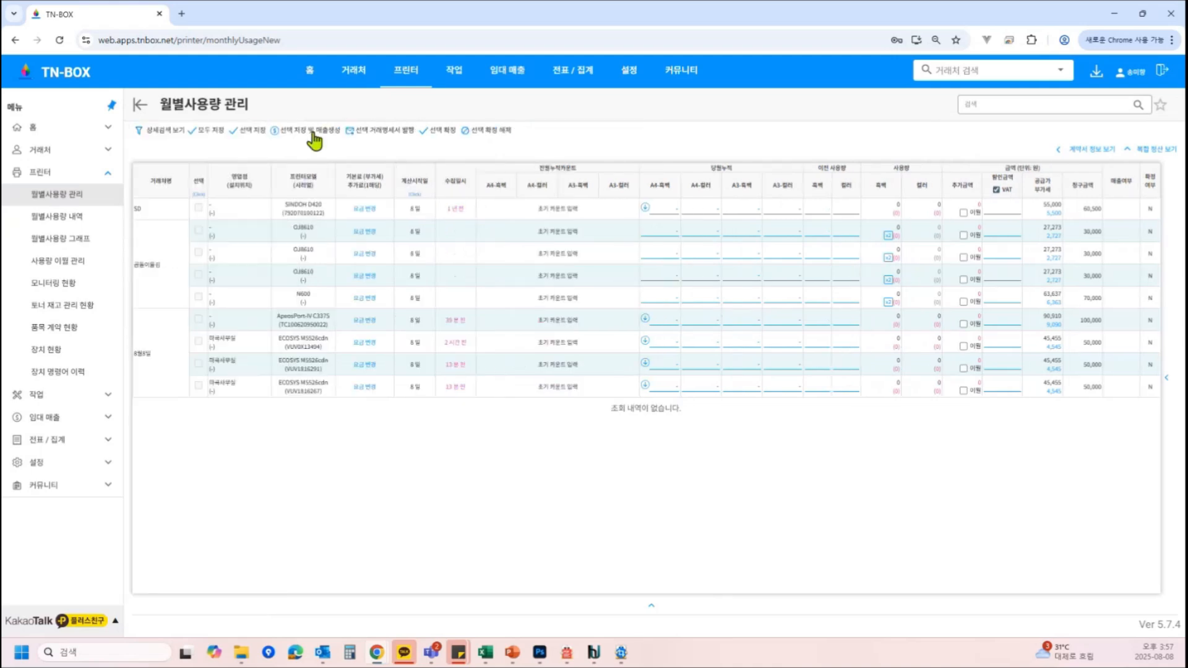
left_click(180, 131)
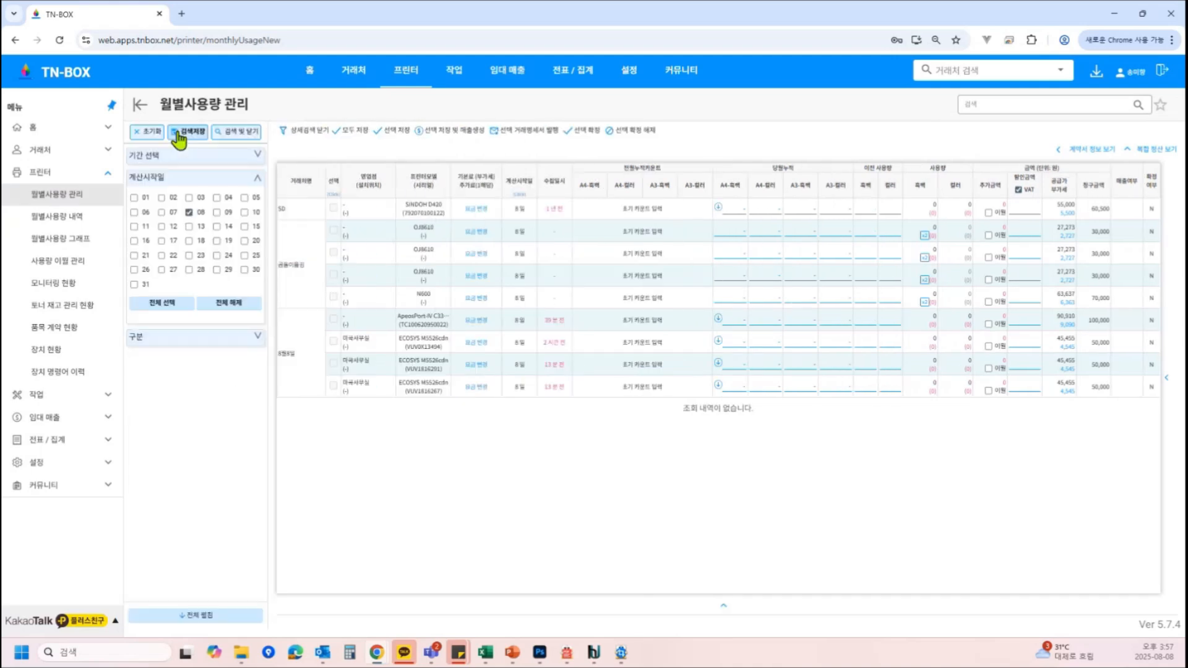
left_click(214, 156)
left_click(220, 368)
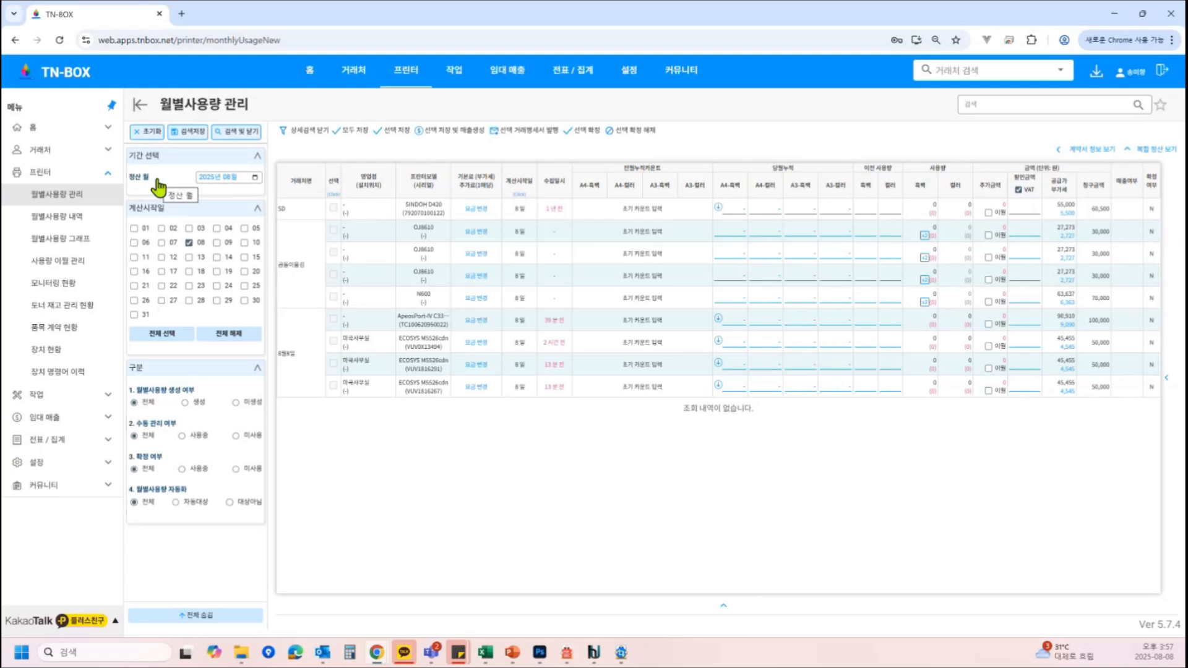
left_click(1011, 108)
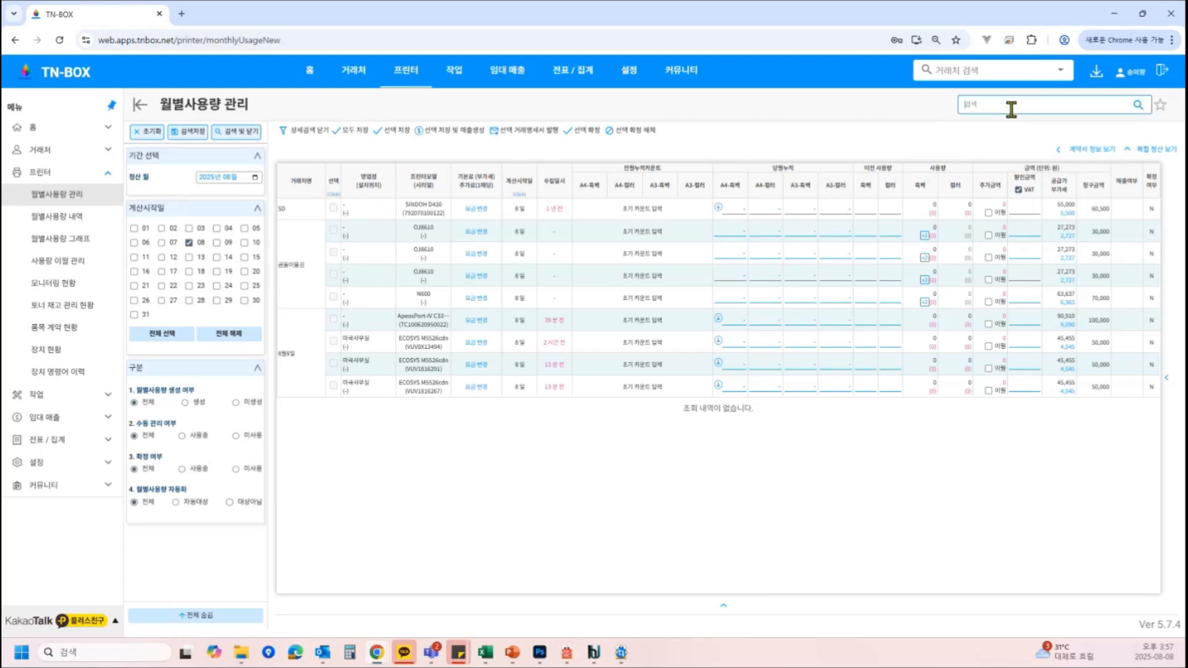
type("8월")
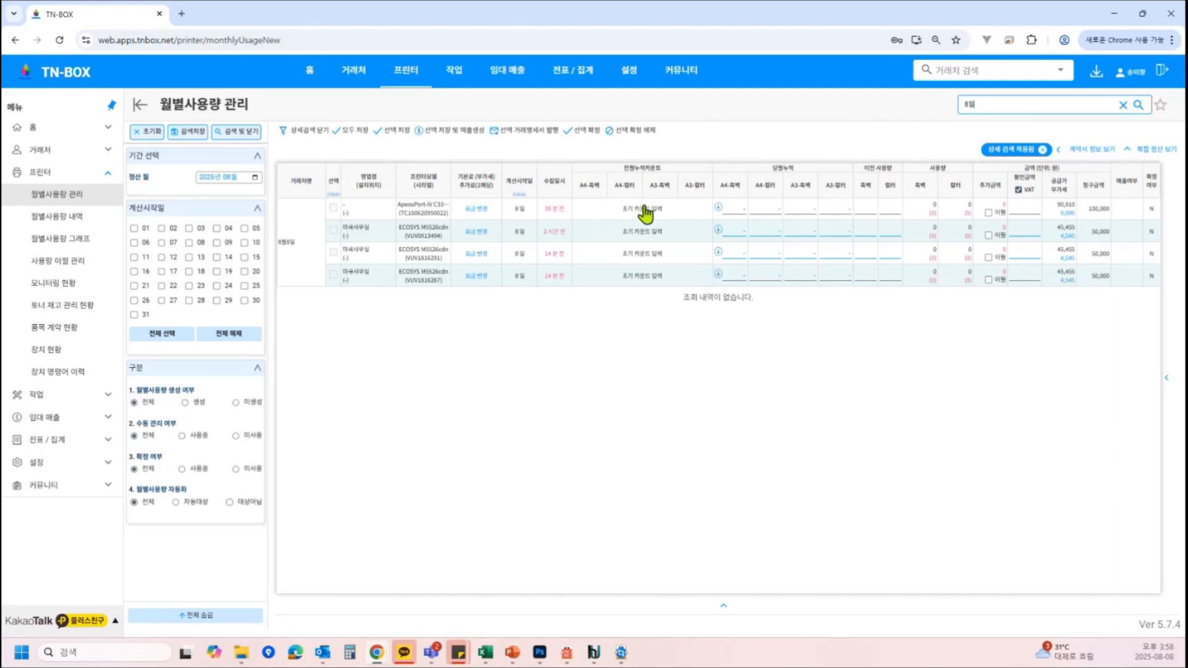
Try entering 45559 as the ApeosPort's previous cumulative A4 black-and-white count
left_click(599, 209)
left_click(599, 209)
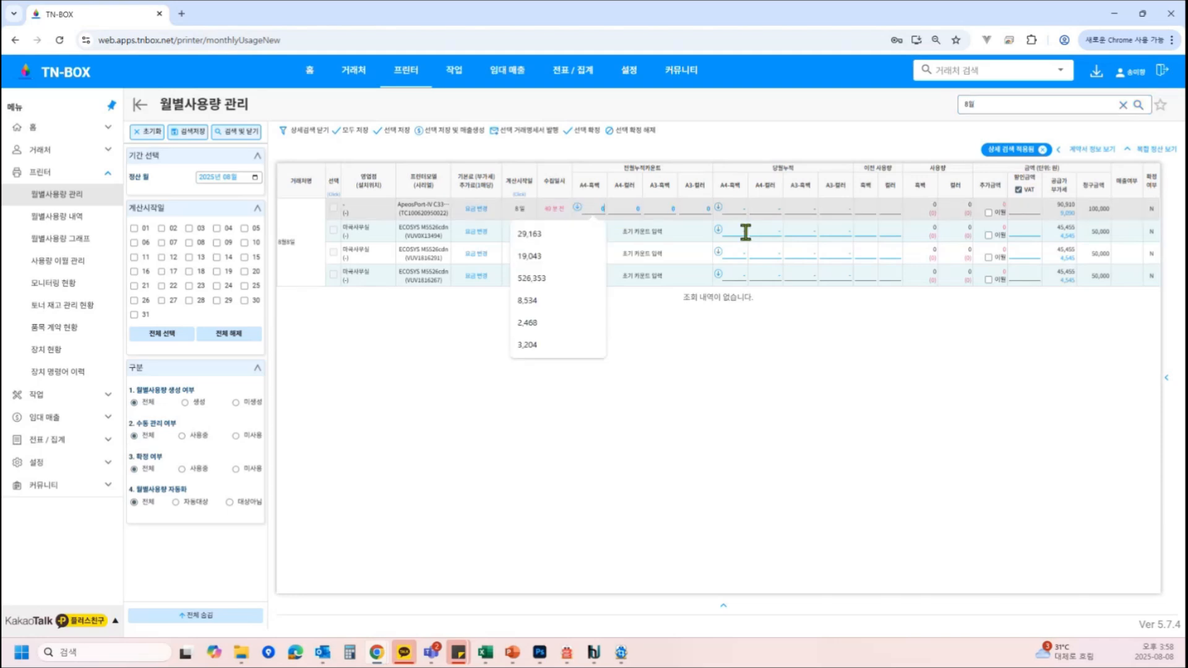
type("45559")
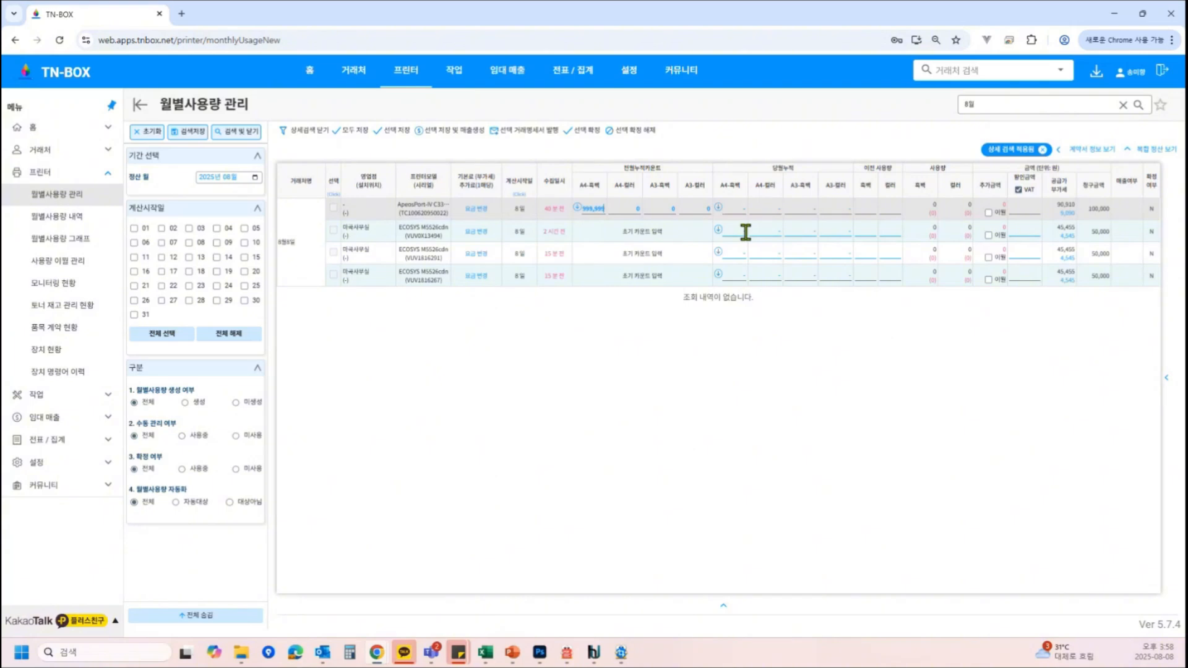
key("BackSpace")
key("BackSpace")
key("BackSpace")
key("BackSpace")
key("BackSpace")
key("BackSpace")
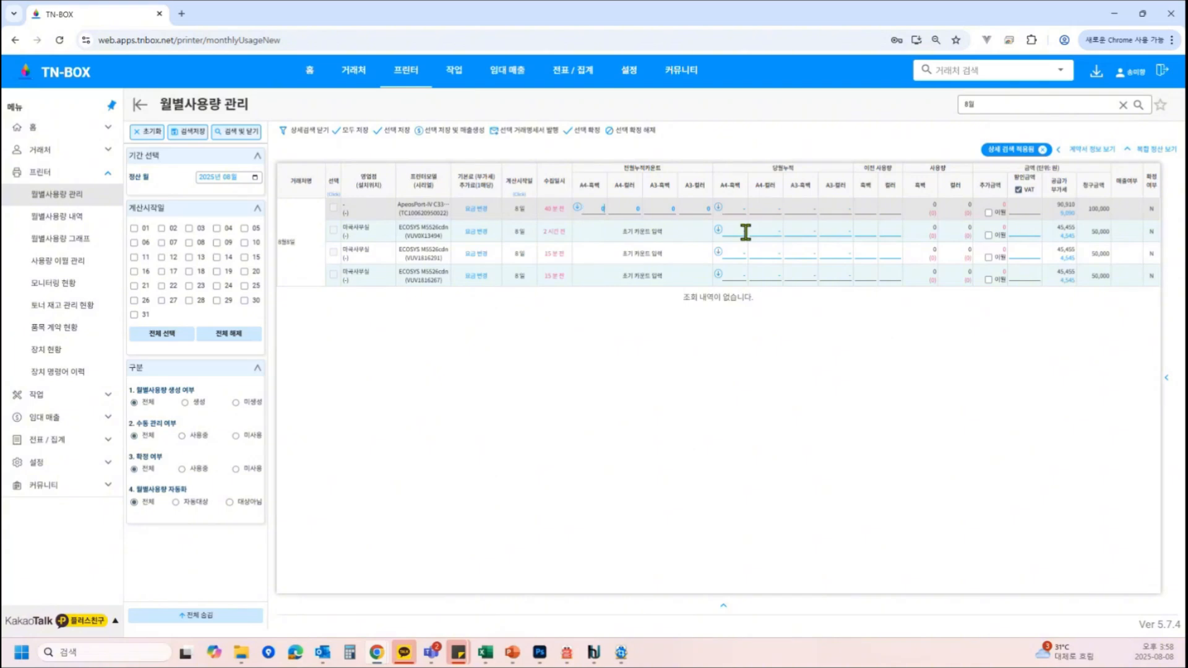
Load the ApeosPort-IV C3375's 2025-06-30 readings from its usage history as the previous cumulative counts
left_click(577, 209)
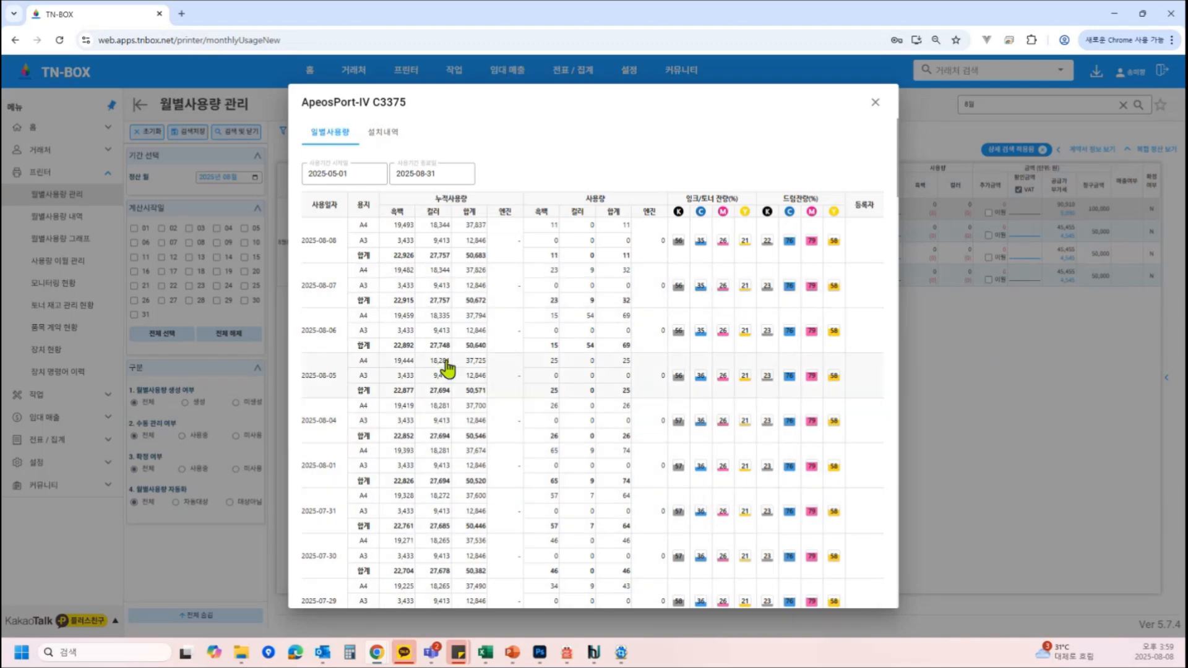
left_click(875, 102)
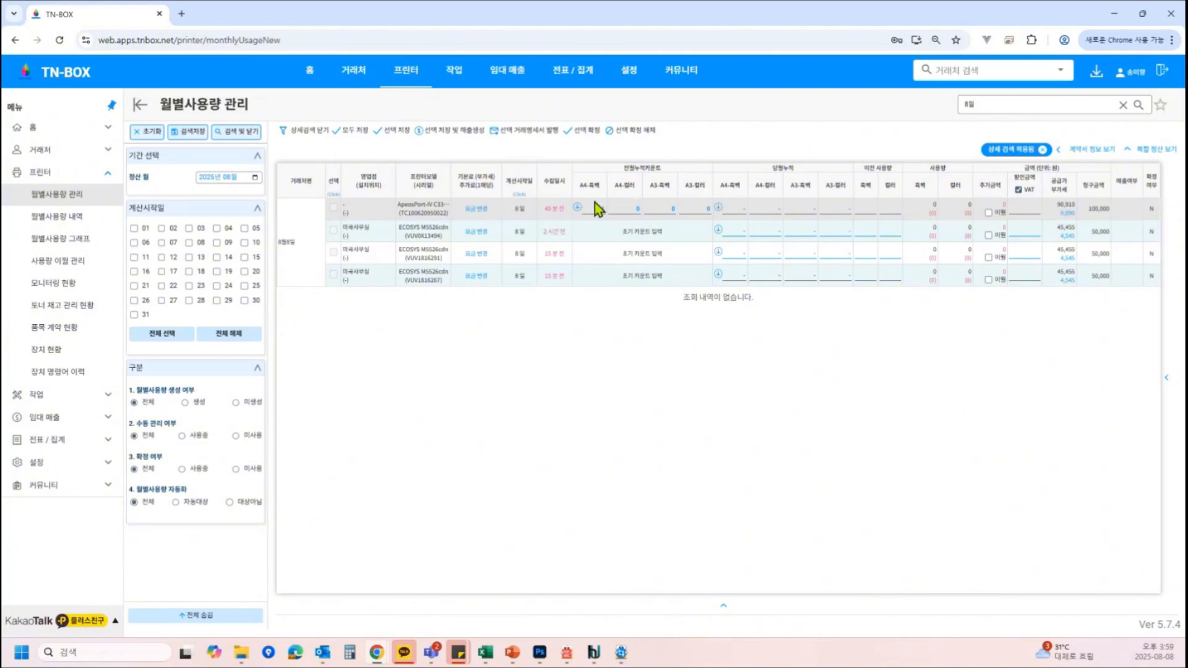
left_click(580, 206)
scroll(403, 445, "down", 10)
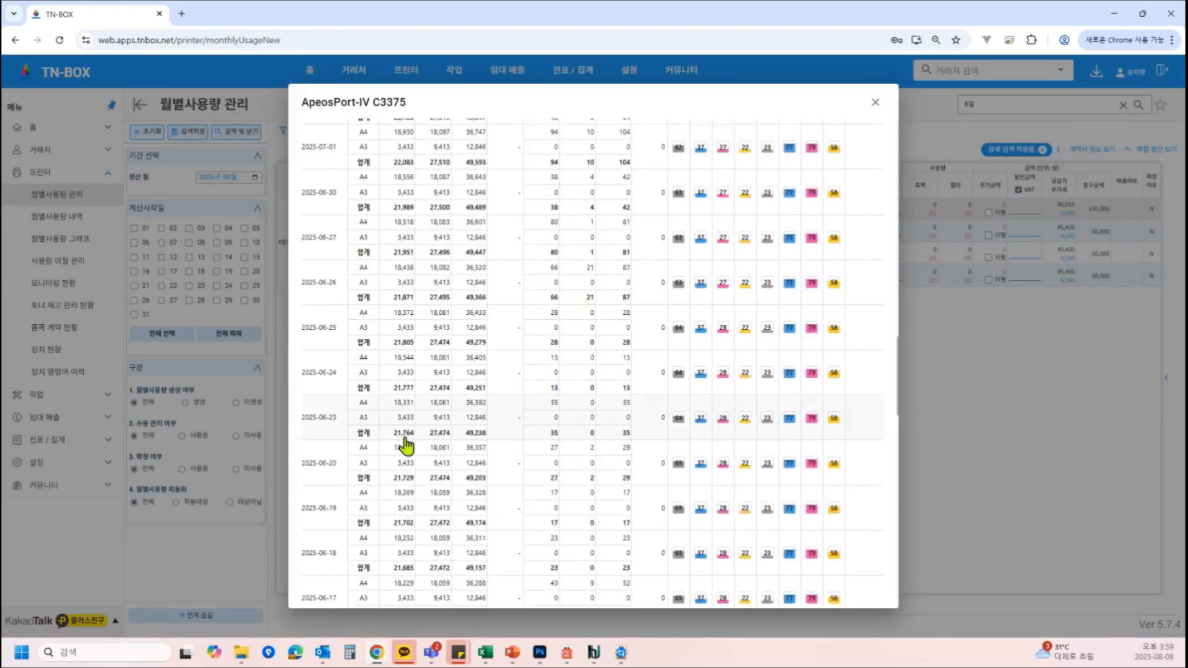
scroll(406, 444, "up", 1)
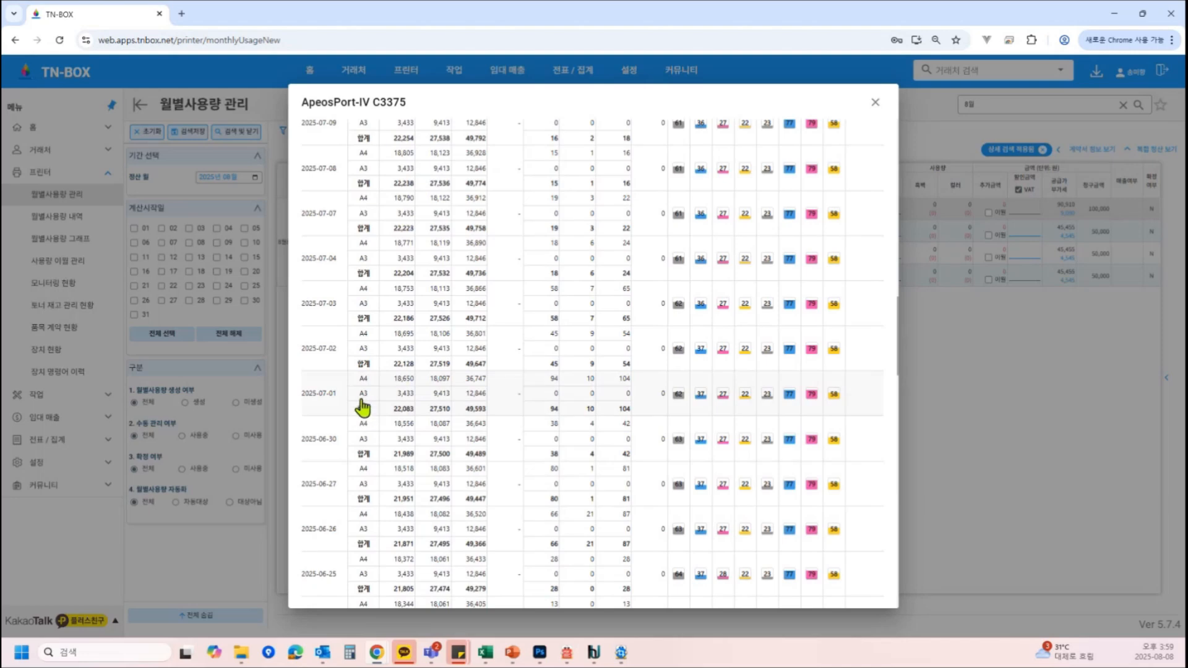
left_click_drag(393, 378, 376, 445)
key("Escape")
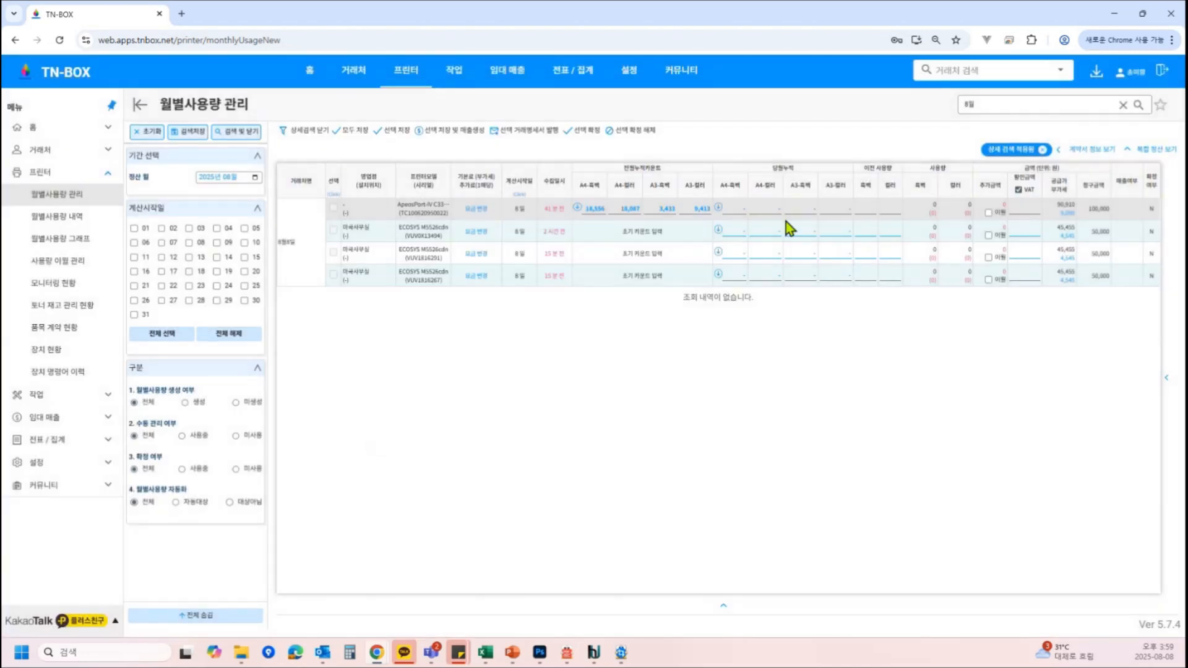
Load the ApeosPort's 2025-07-31 readings as its current cumulative counts and save the selected row
left_click(718, 208)
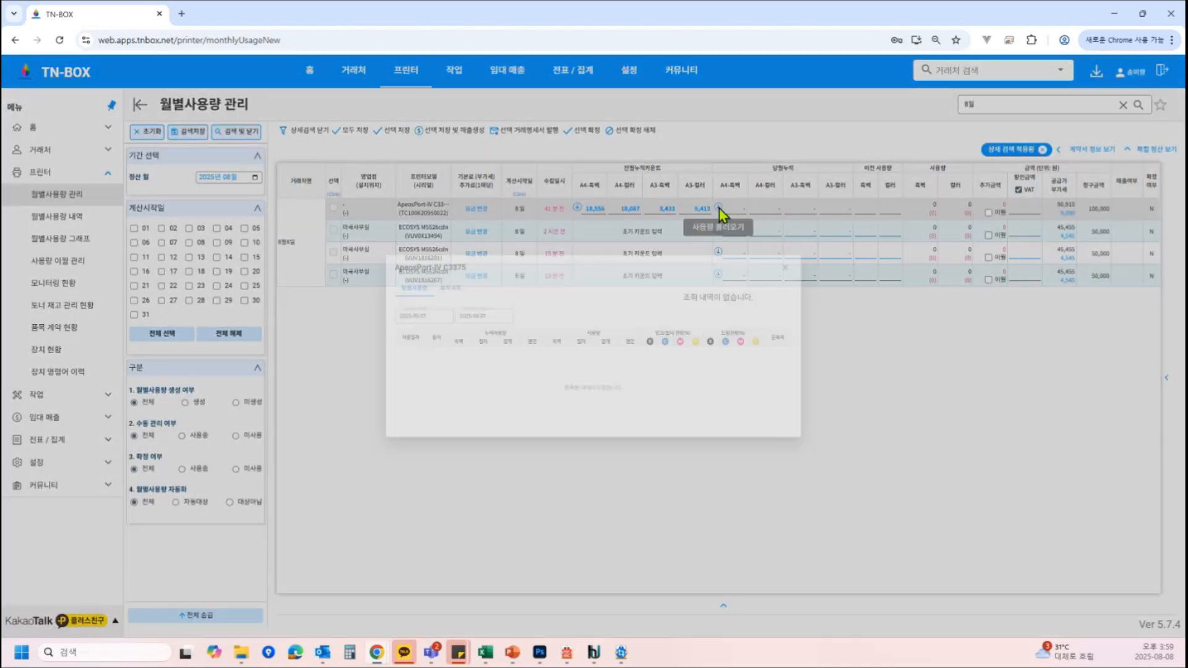
scroll(469, 374, "down", 1)
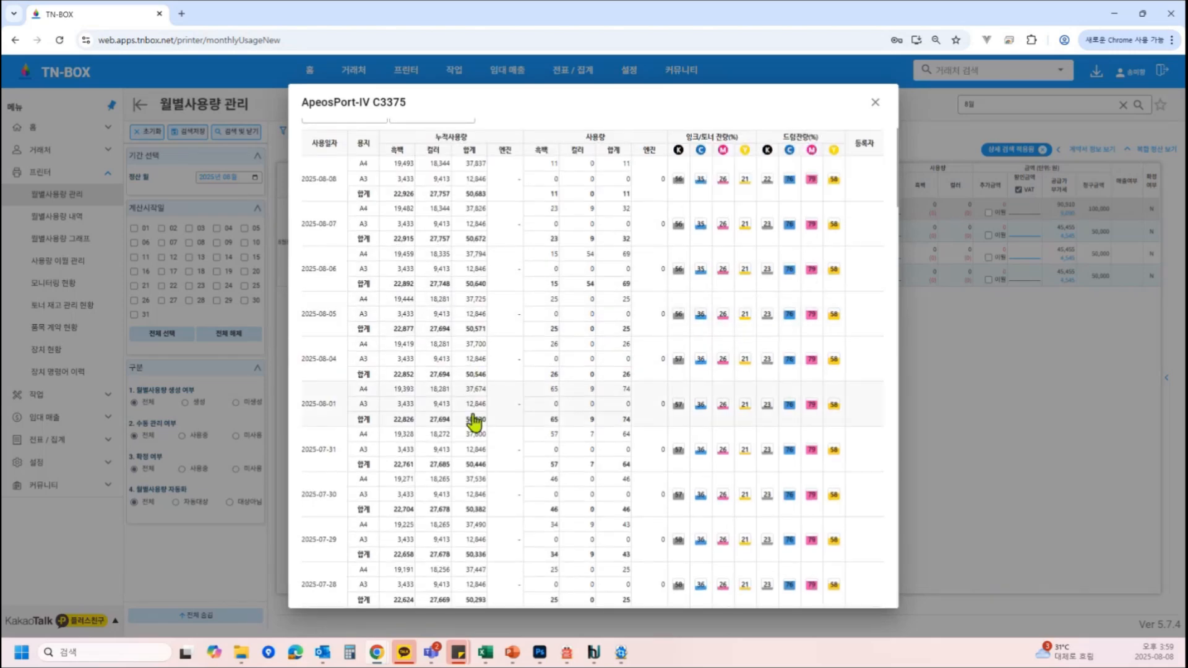
scroll(474, 421, "down", 1)
left_click(465, 378)
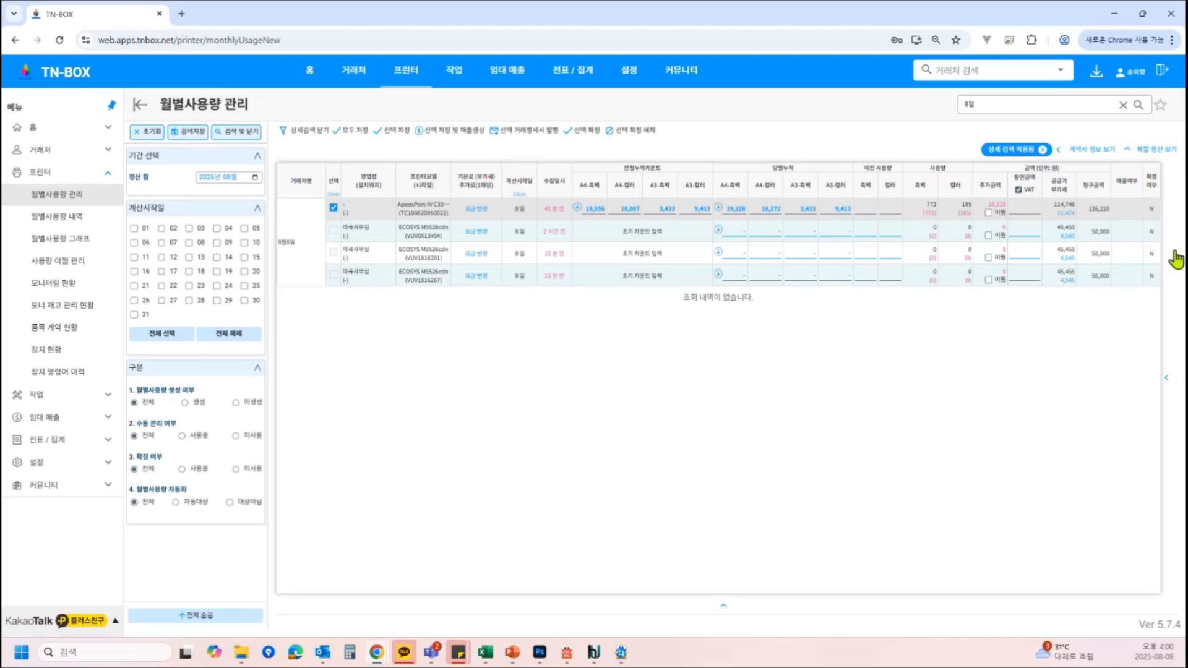
left_click(401, 131)
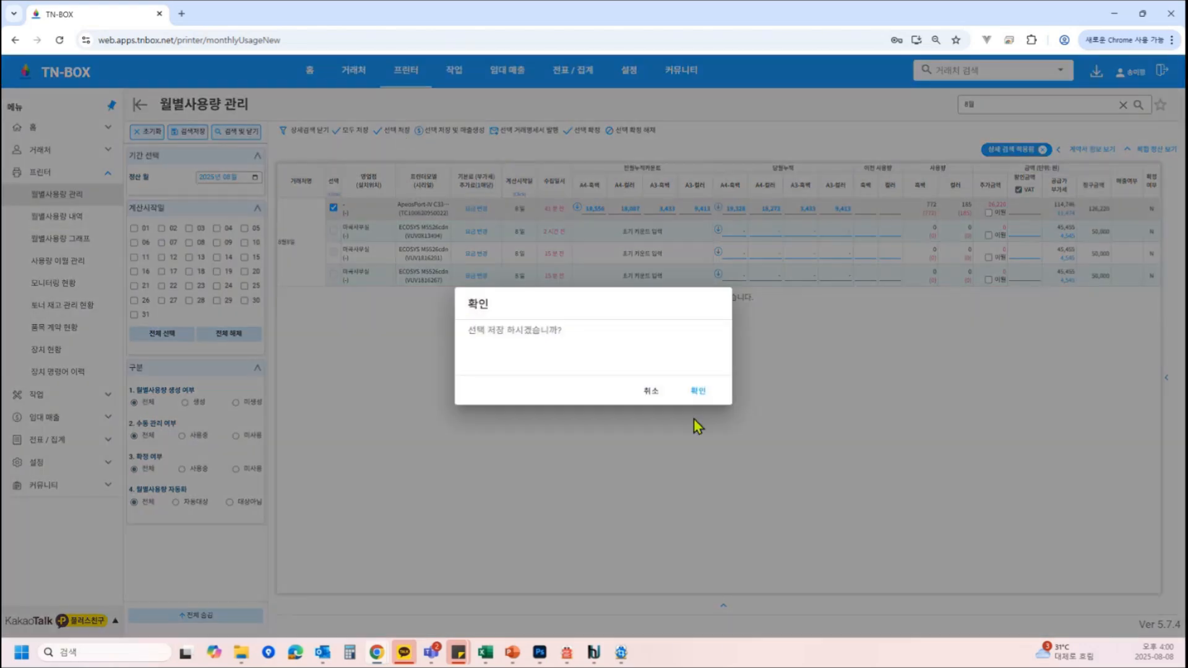
left_click(698, 391)
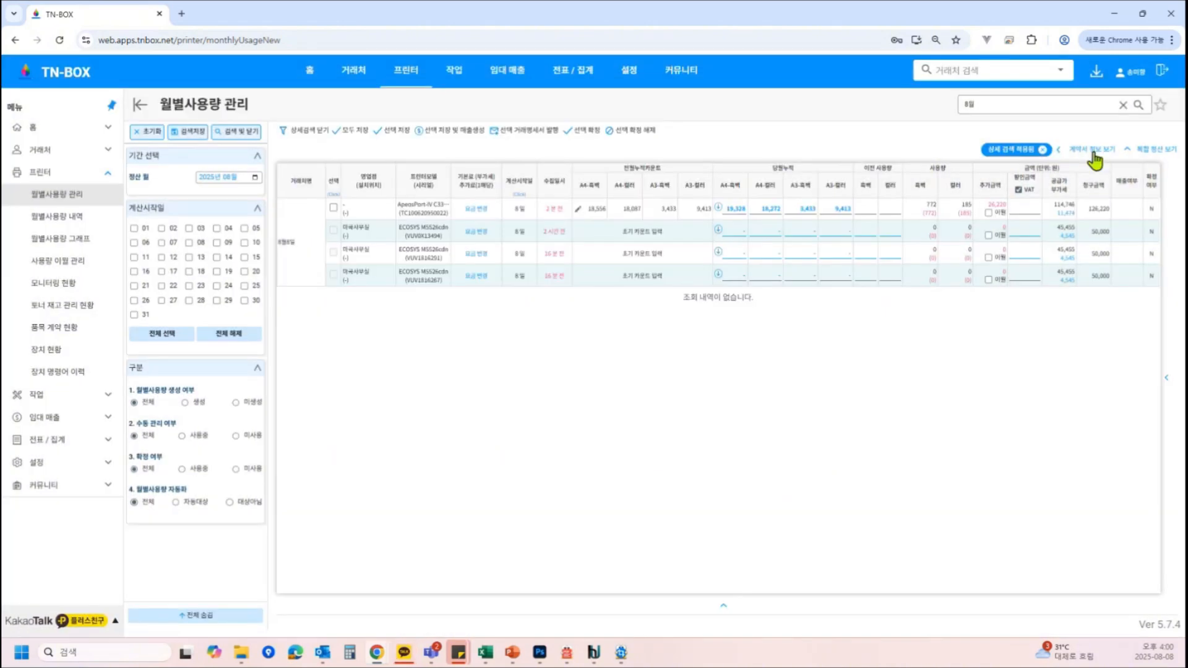
View the ApeosPort row's contract information and search the list for settlement month July 2025
left_click(1094, 160)
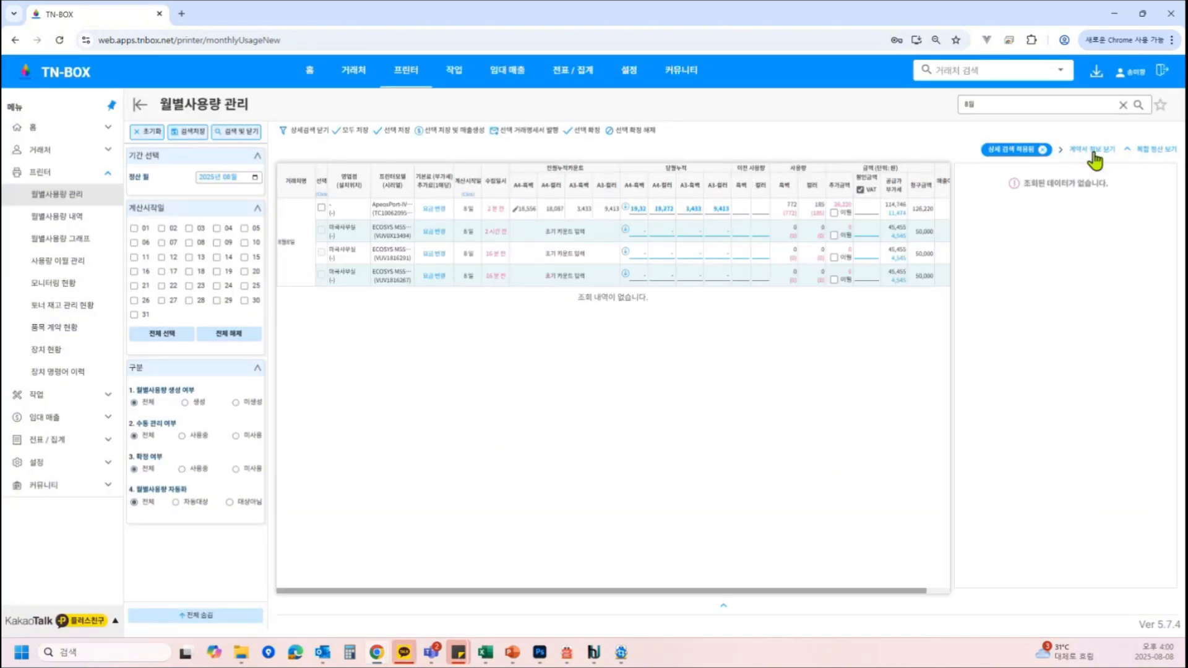
left_click(395, 213)
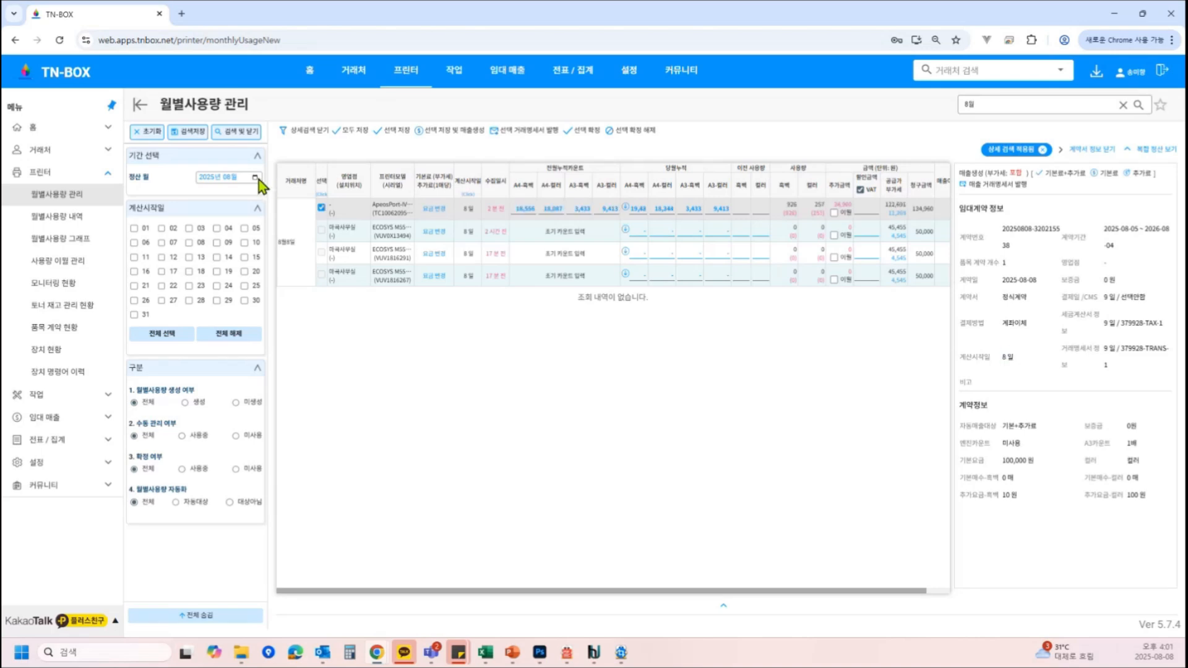
left_click(255, 177)
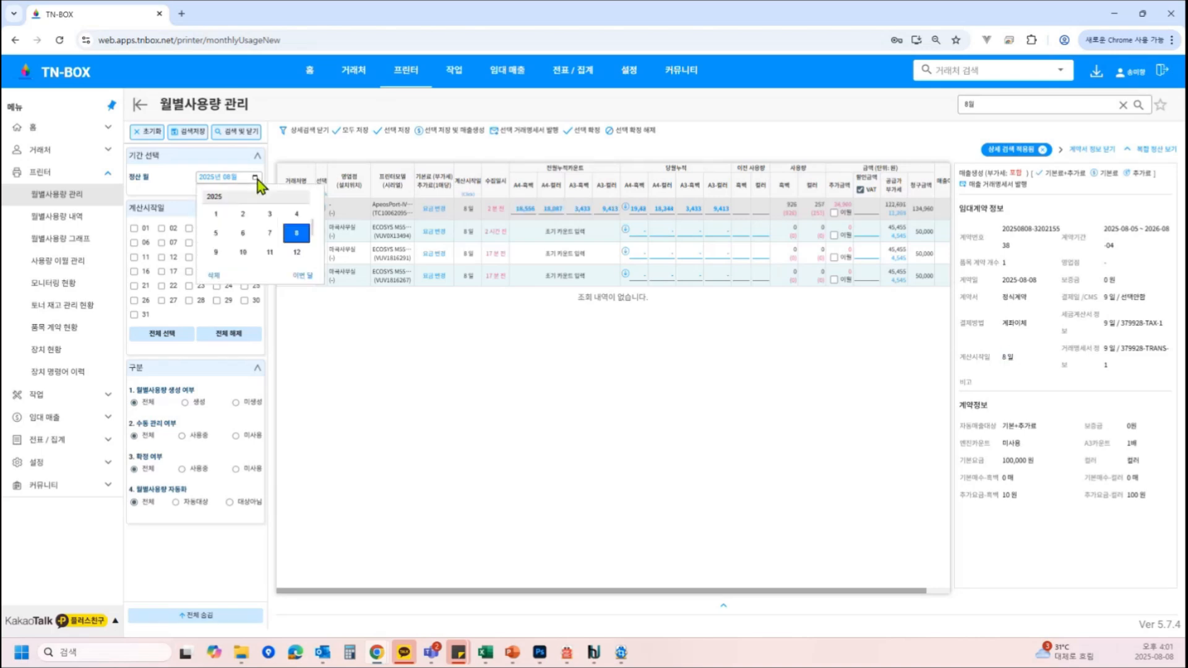
left_click(267, 236)
left_click(240, 132)
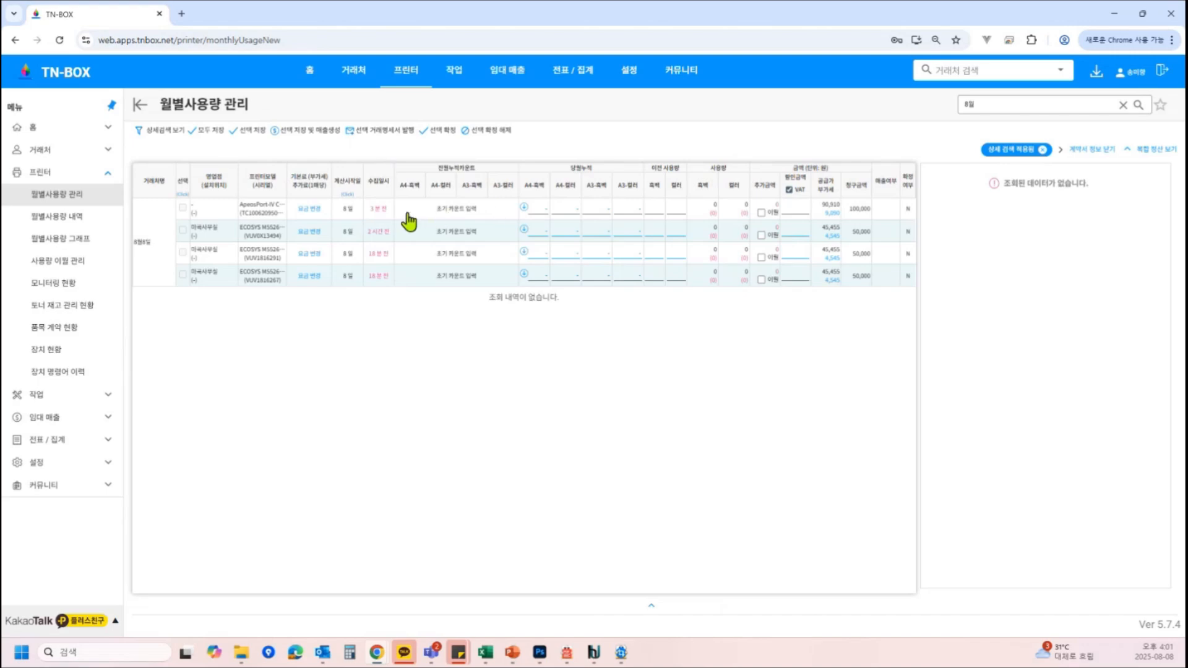
Browse the ApeosPort-IV C3375's usage history from its current cumulative counts
left_click(524, 206)
scroll(467, 286, "down", 5)
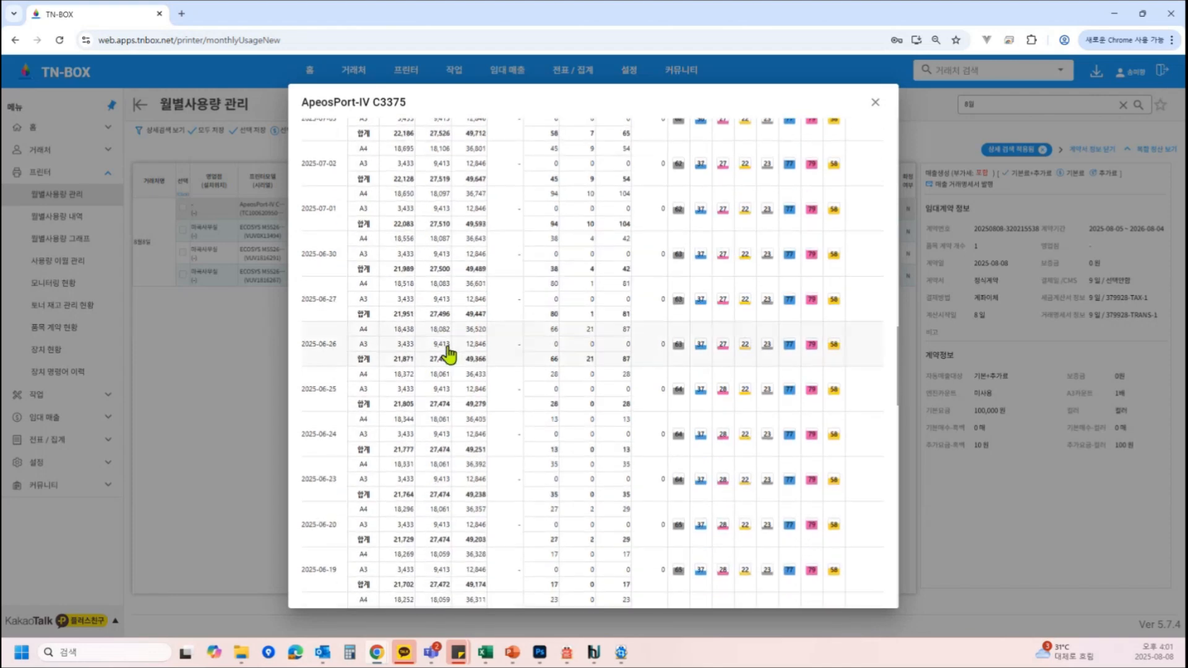
key("Escape")
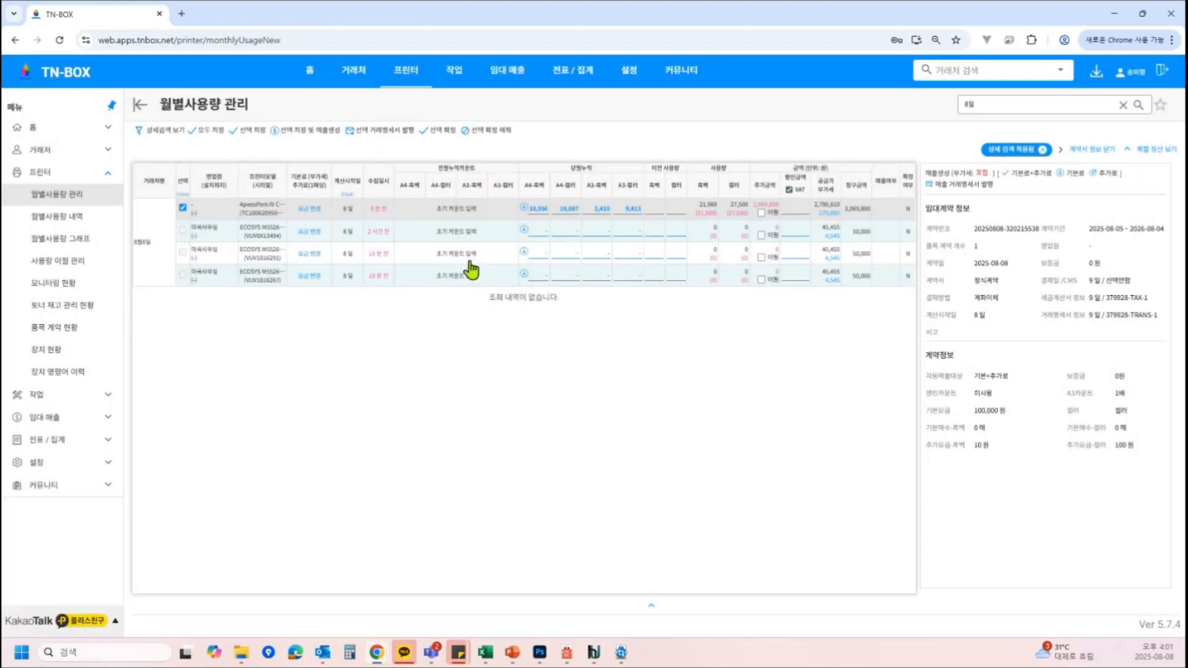
Load an earlier reading from the ApeosPort's usage history as its previous cumulative counts
left_click(420, 209)
left_click(399, 209)
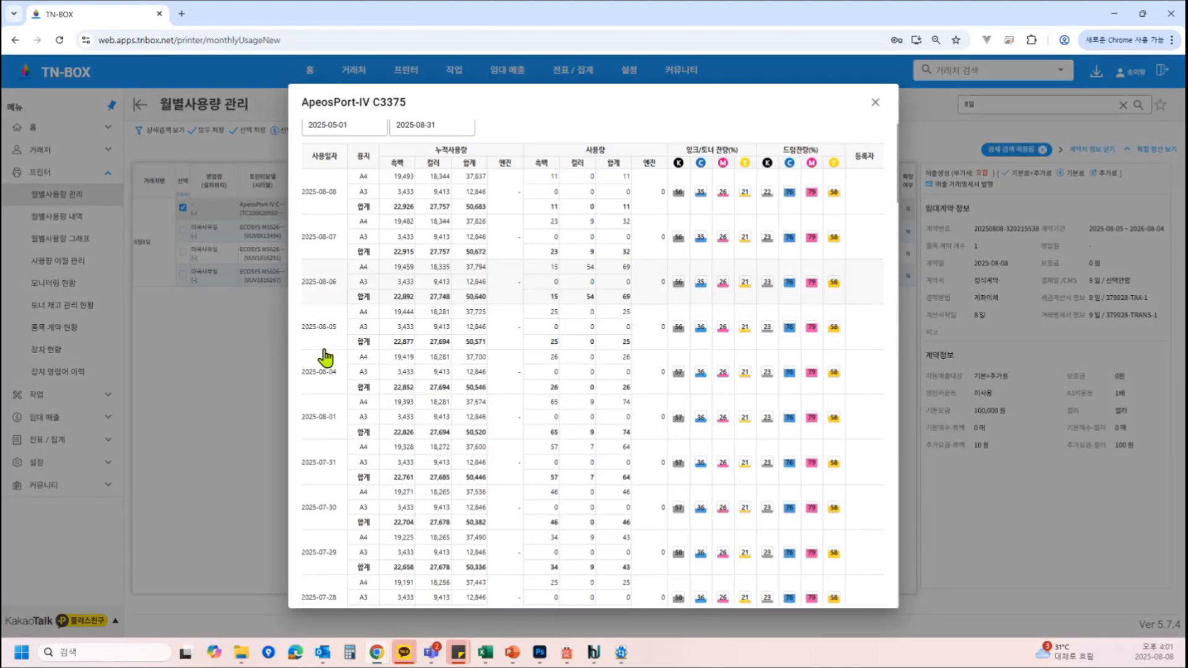
scroll(325, 358, "down", 6)
scroll(324, 357, "down", 15)
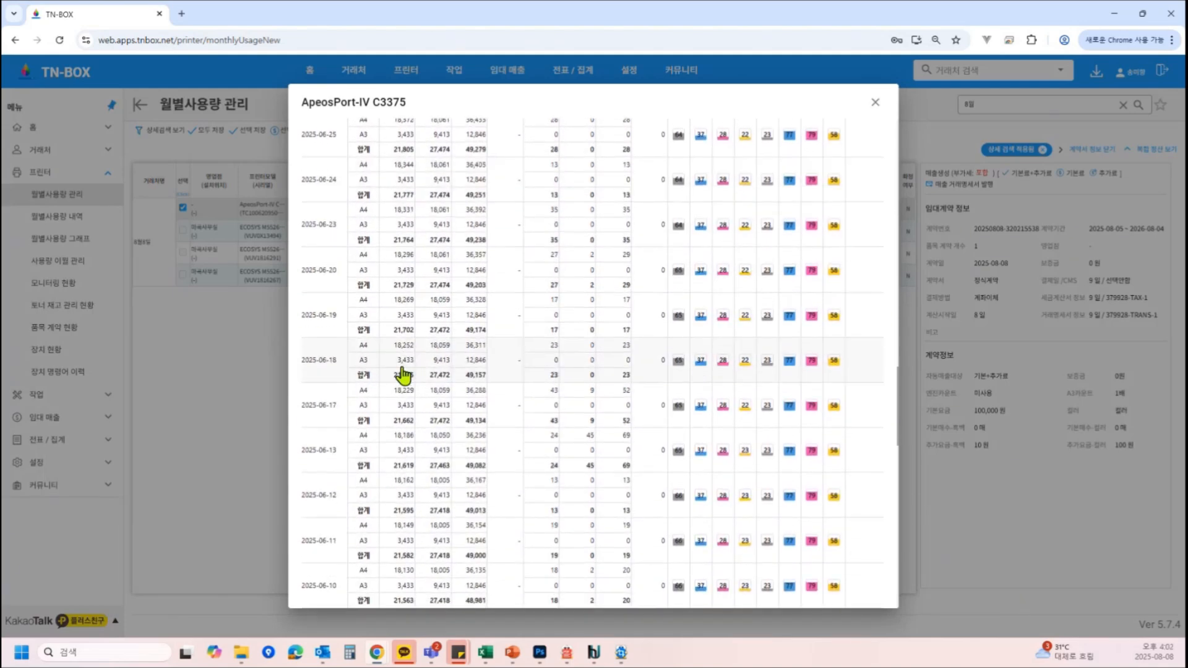
scroll(403, 370, "down", 10)
left_click(380, 453)
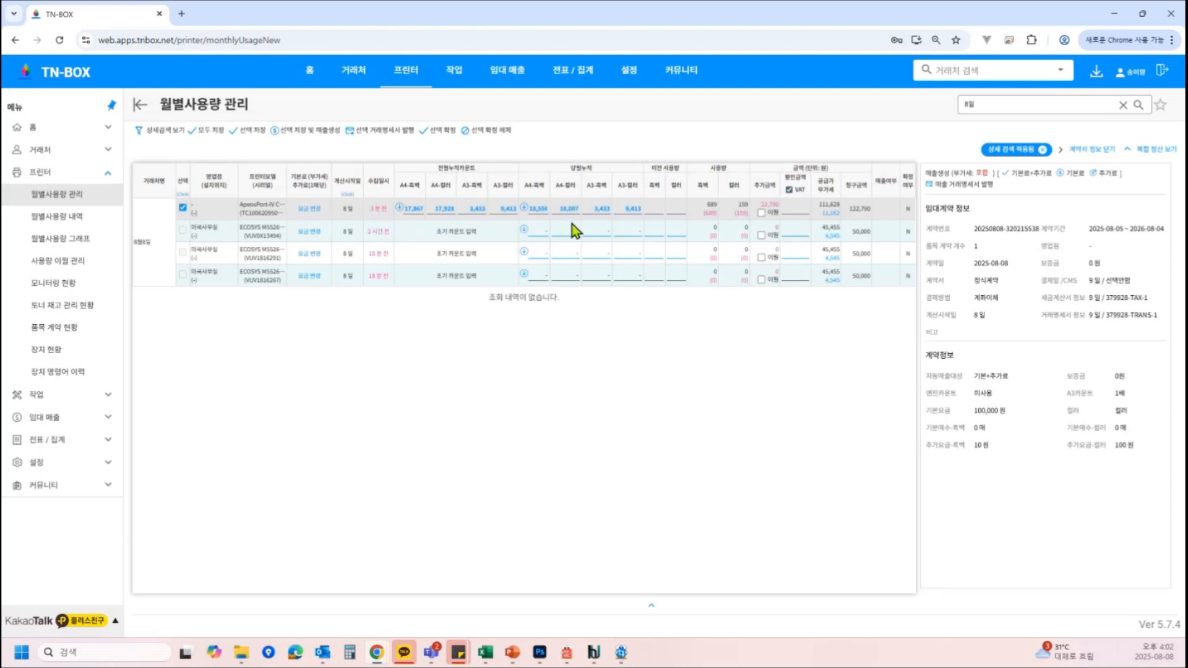
Enter 10 as the first ECOSYS M5526's previous and current A4 black-and-white counts and save all rows
left_click(537, 229)
type("10")
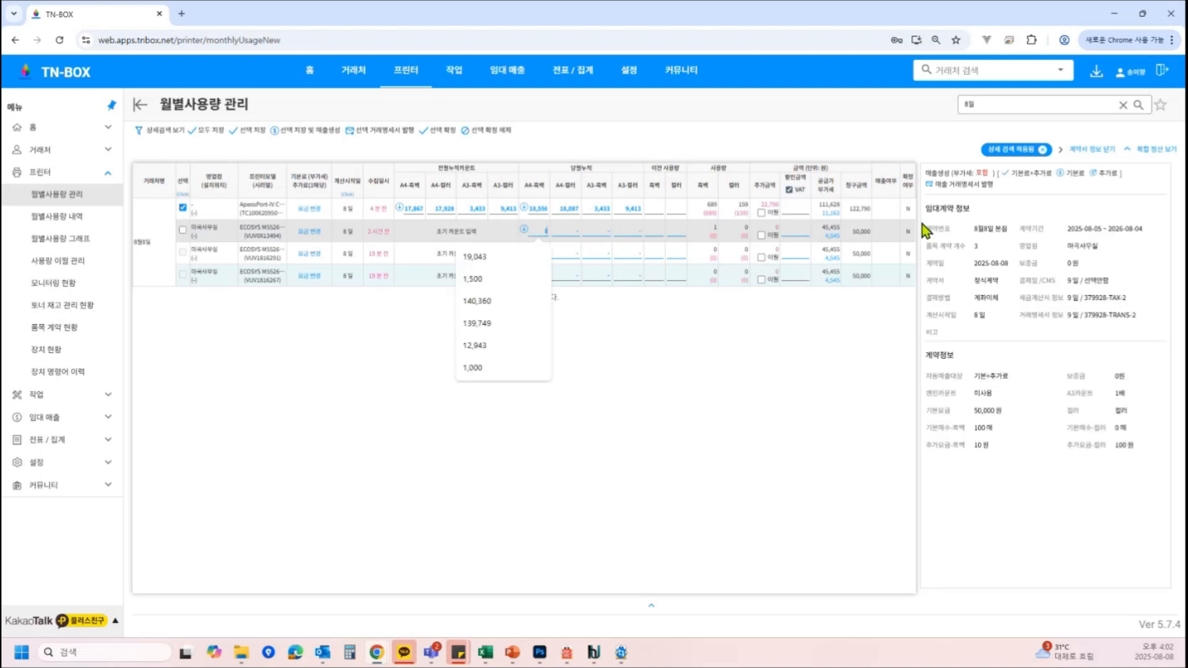
left_click(419, 236)
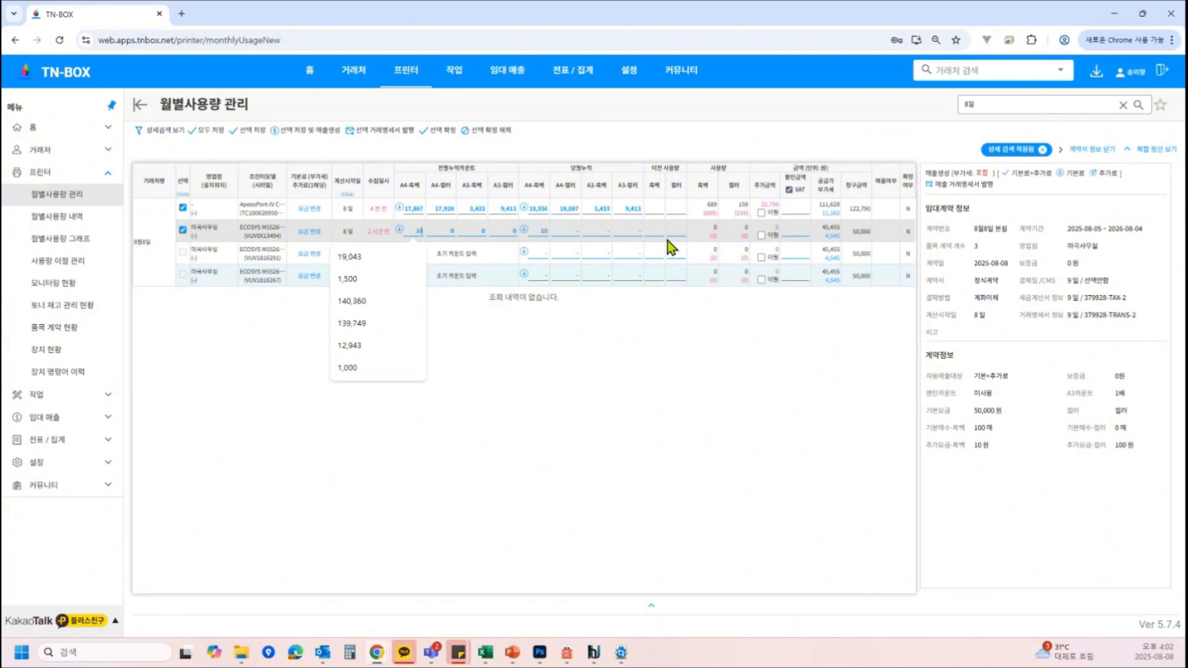
type("0")
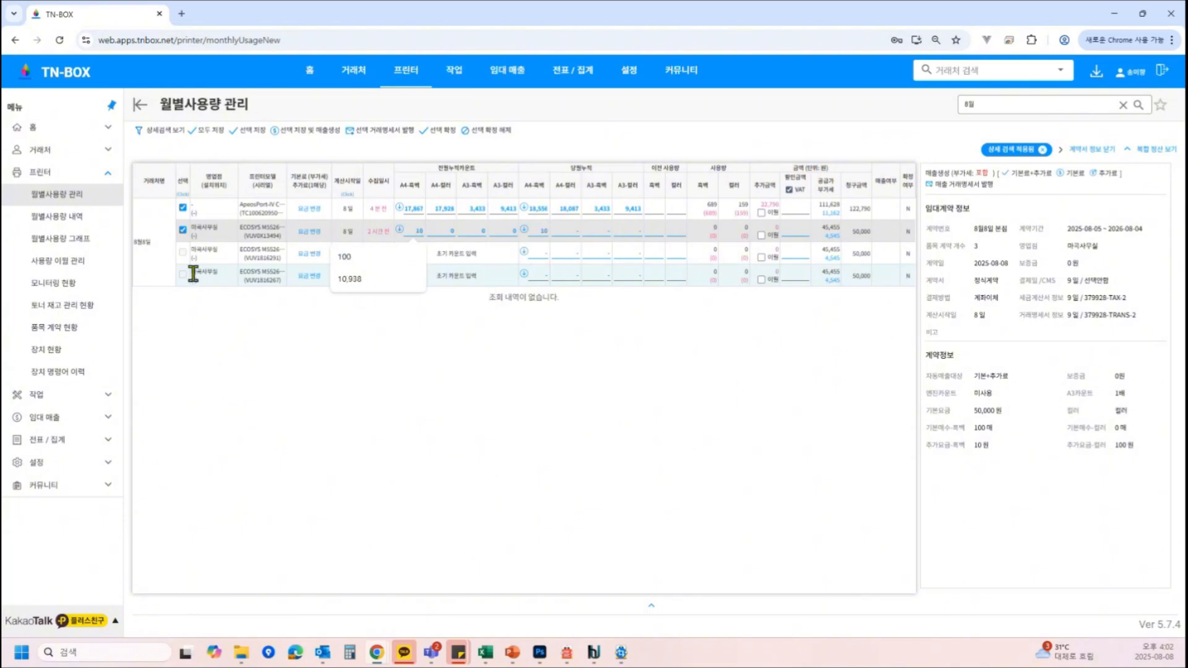
left_click(183, 230)
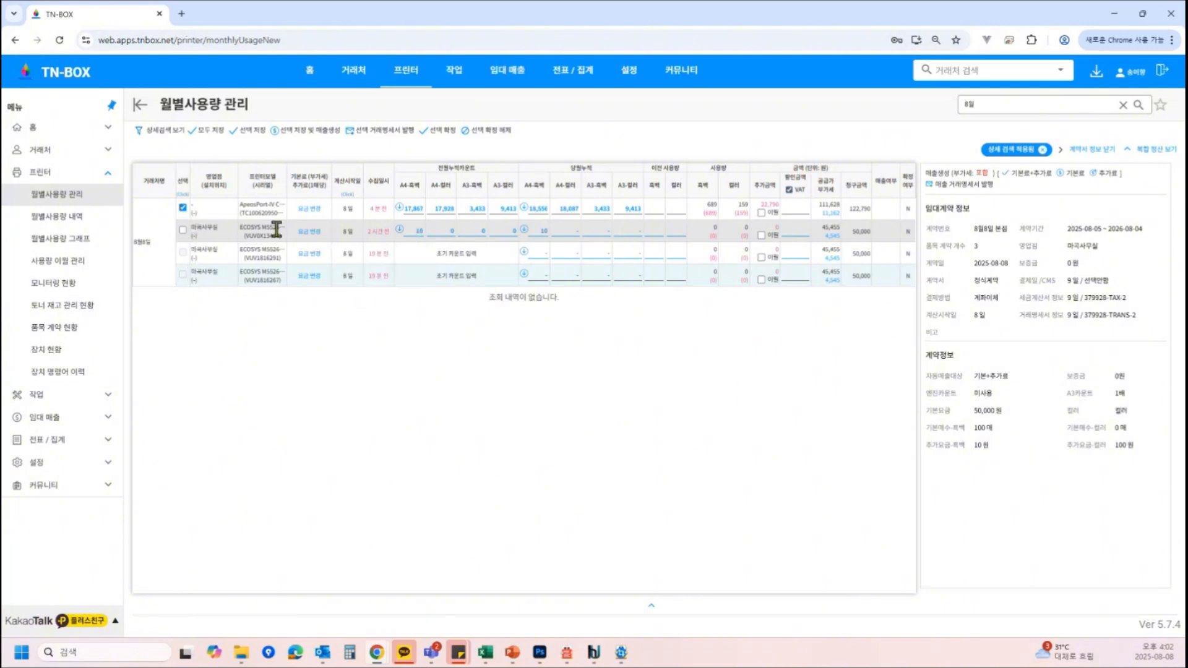
left_click(211, 131)
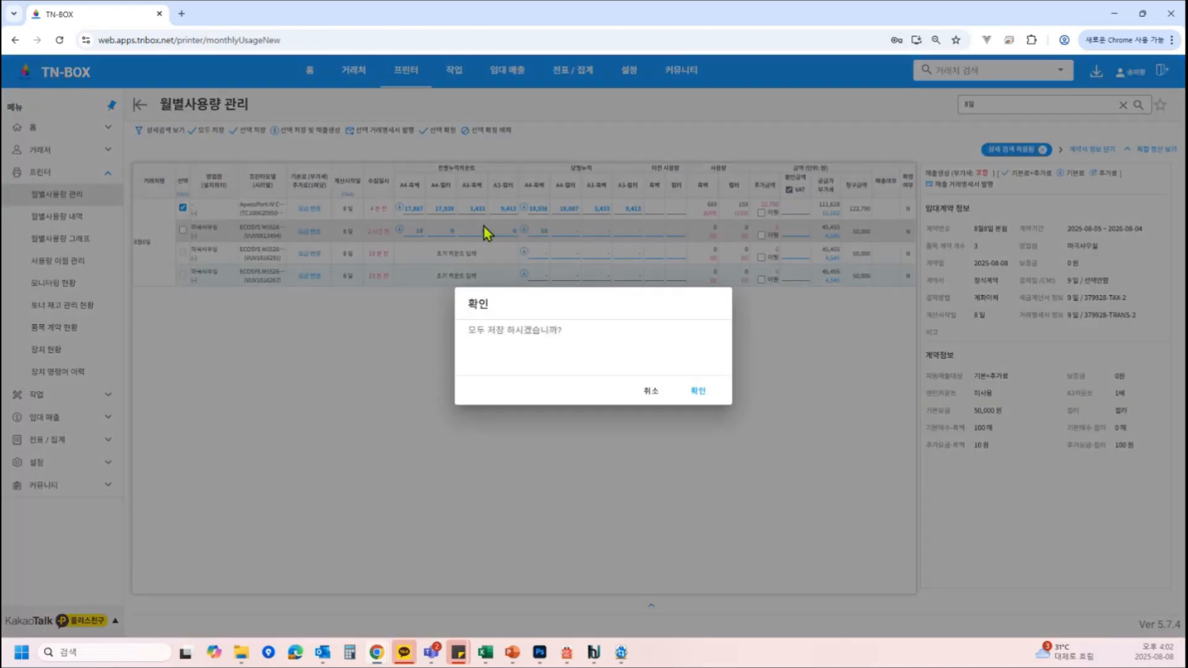
left_click(698, 391)
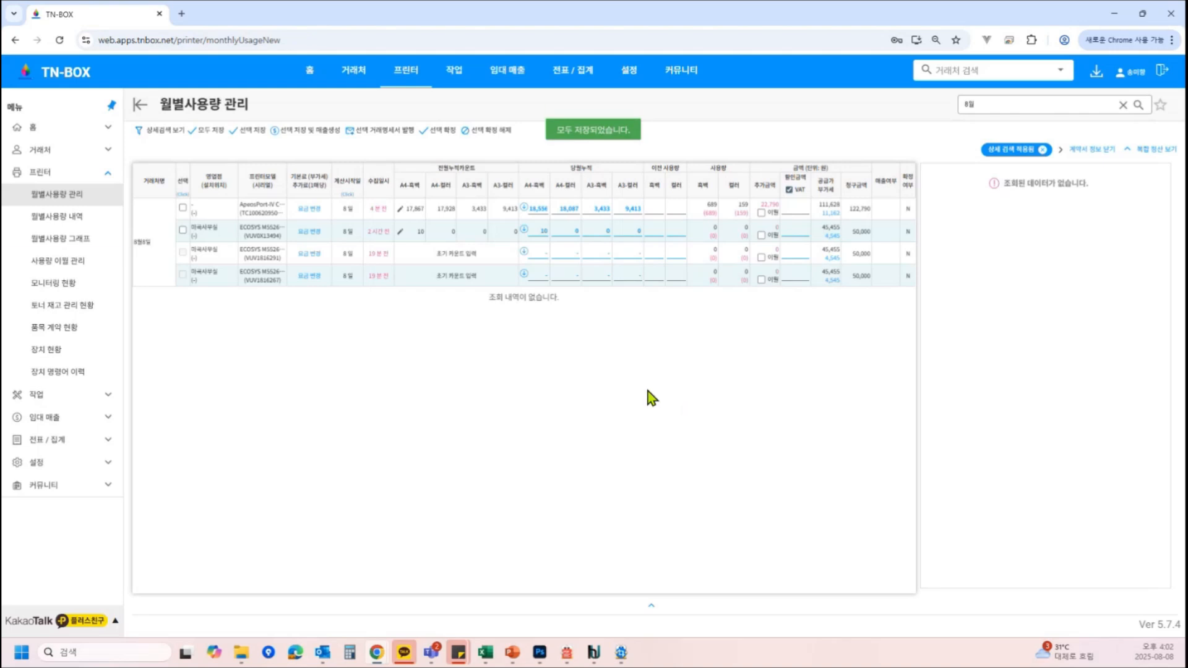
Open the client 8월8일's details and view its monthly usage records
left_click(147, 242)
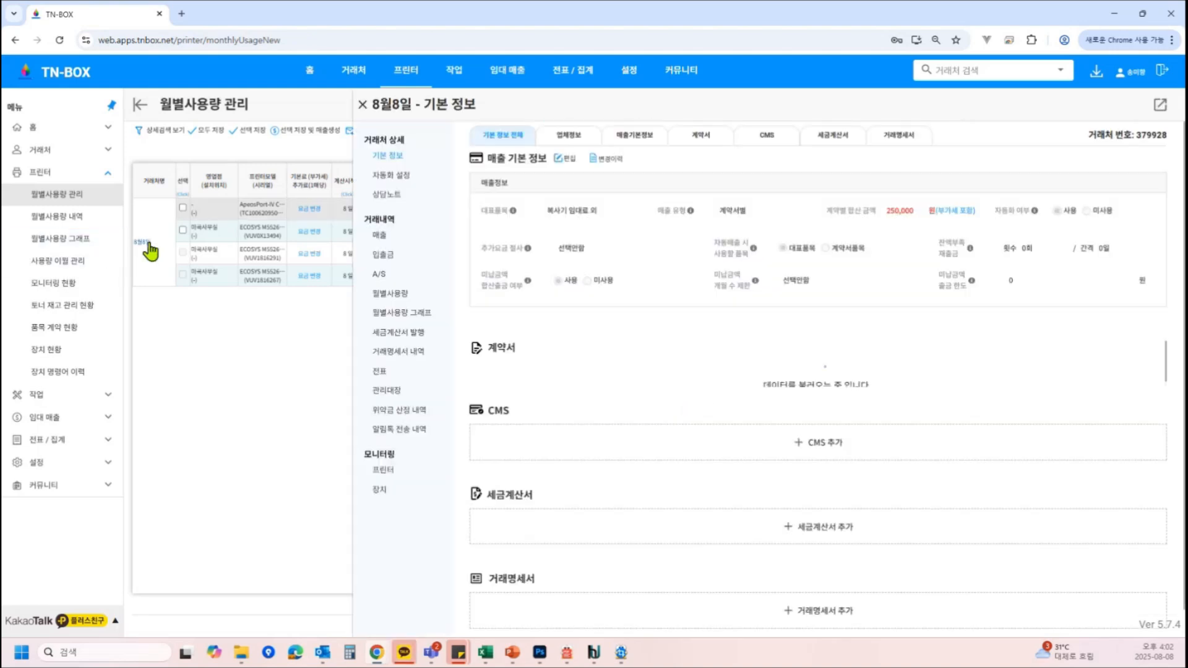
left_click(389, 293)
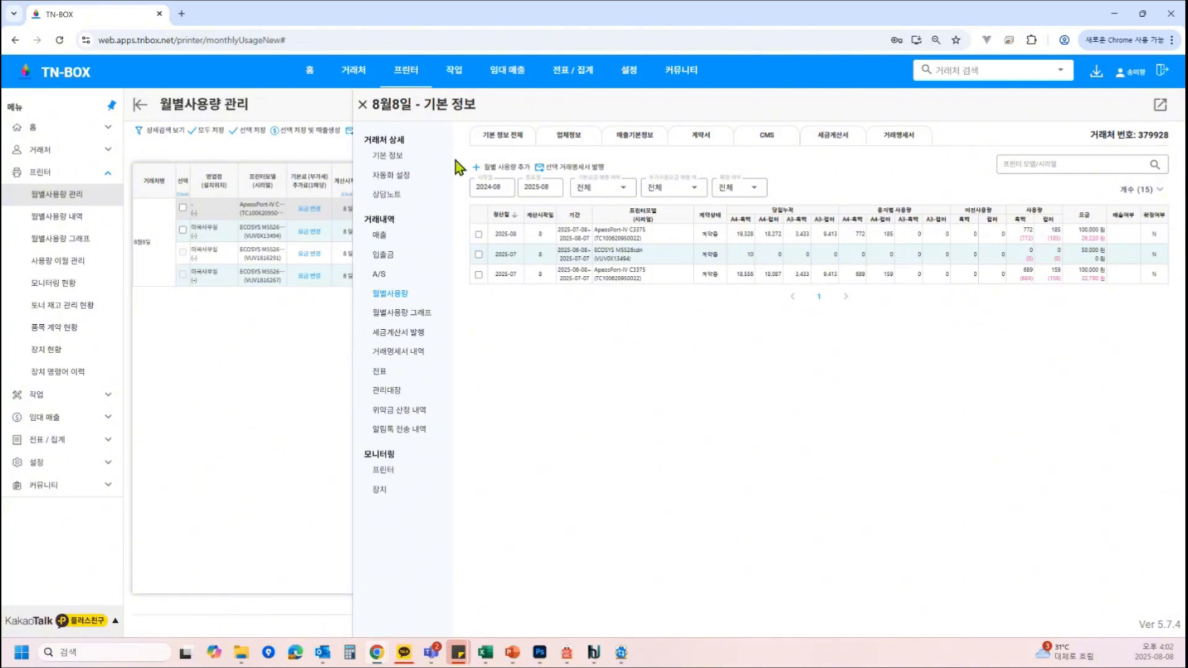
left_click(362, 105)
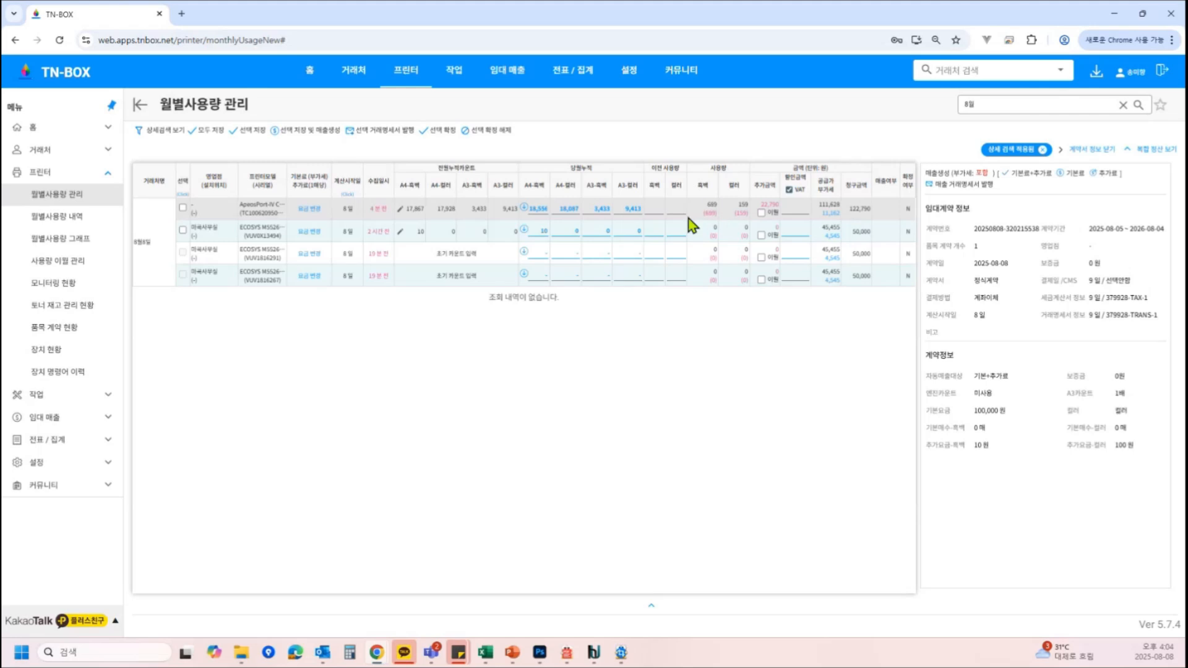
Save the selected ApeosPort row and generate its sales
left_click_drag(699, 213, 715, 220)
left_click_drag(725, 225, 751, 212)
left_click(749, 213)
left_click(182, 208)
left_click(328, 131)
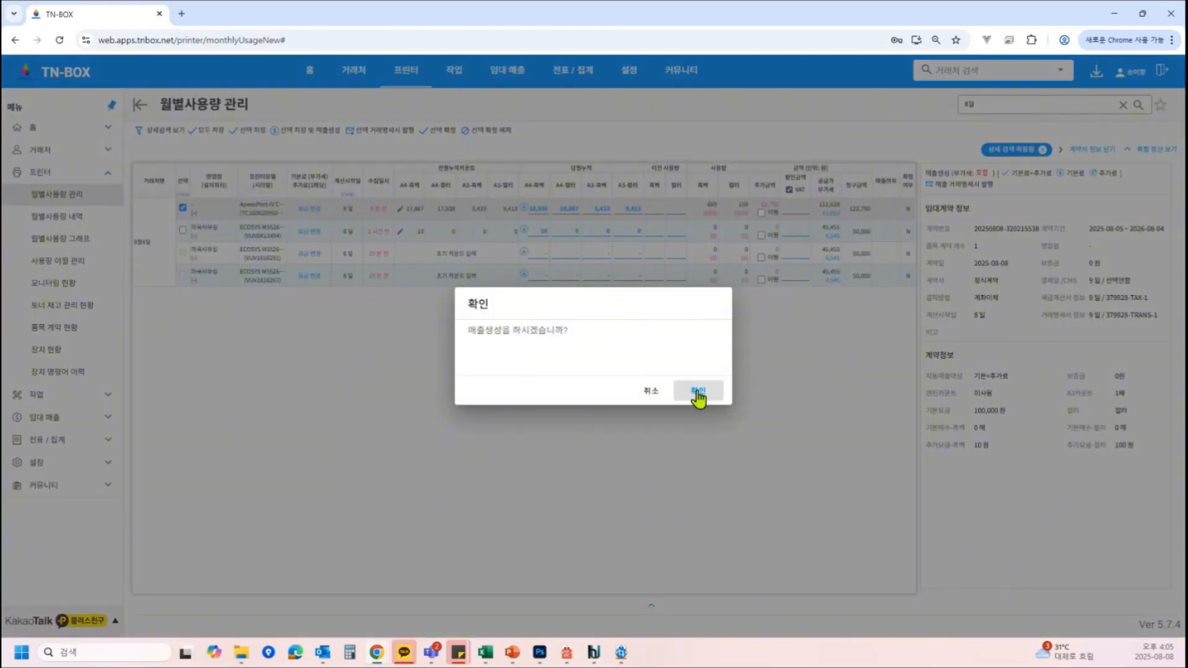
left_click(698, 391)
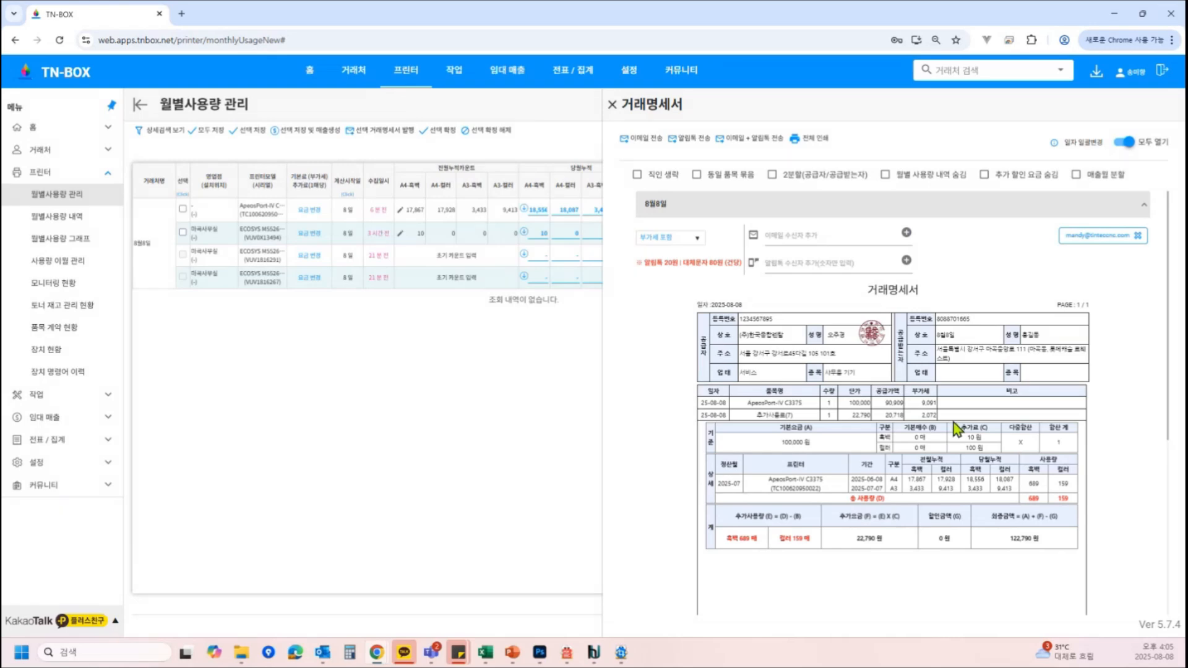
Review the generated transaction statement for the ApeosPort
left_click_drag(849, 403, 868, 414)
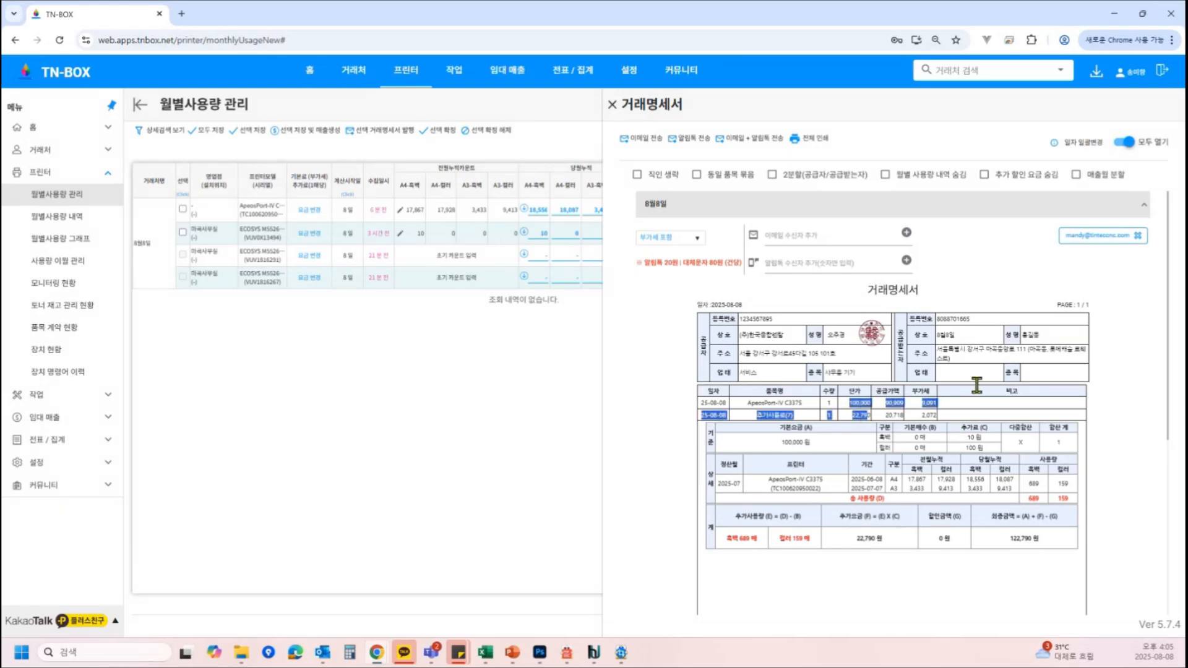
left_click(973, 580)
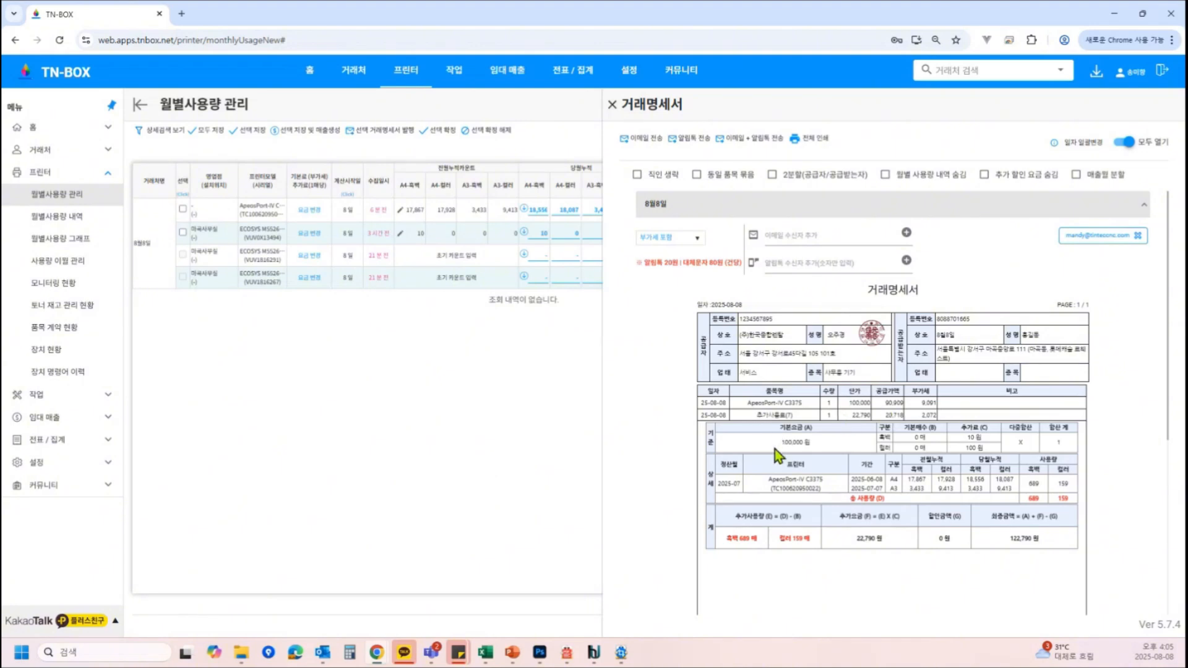
scroll(774, 450, "down", 2)
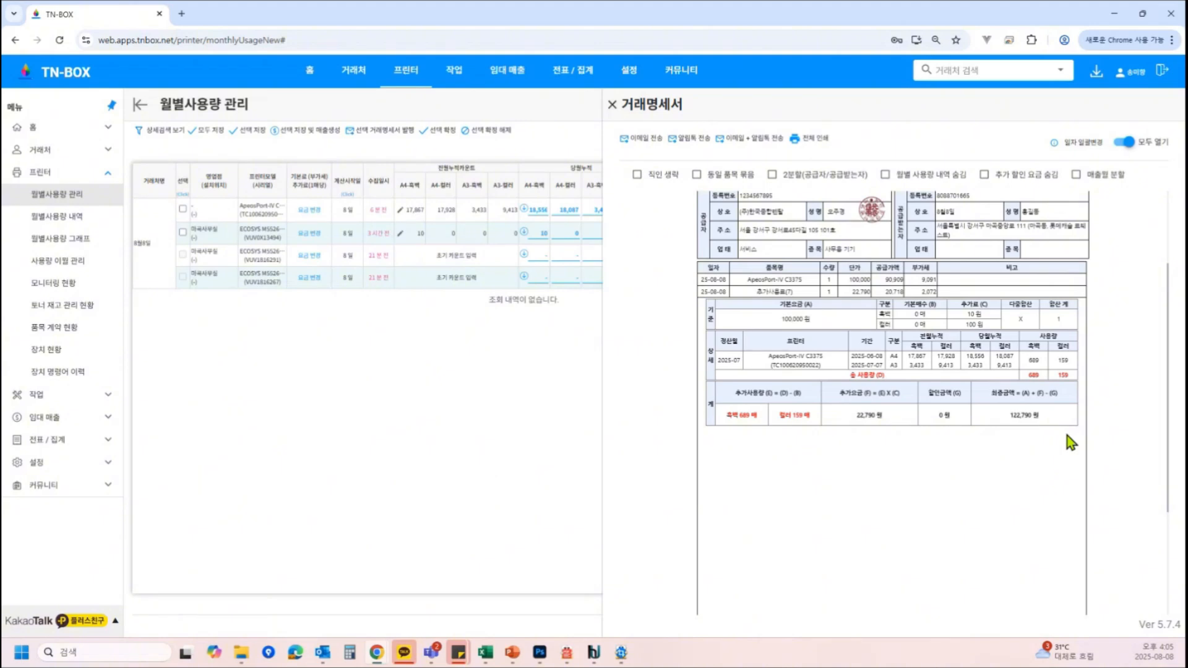
key("Escape")
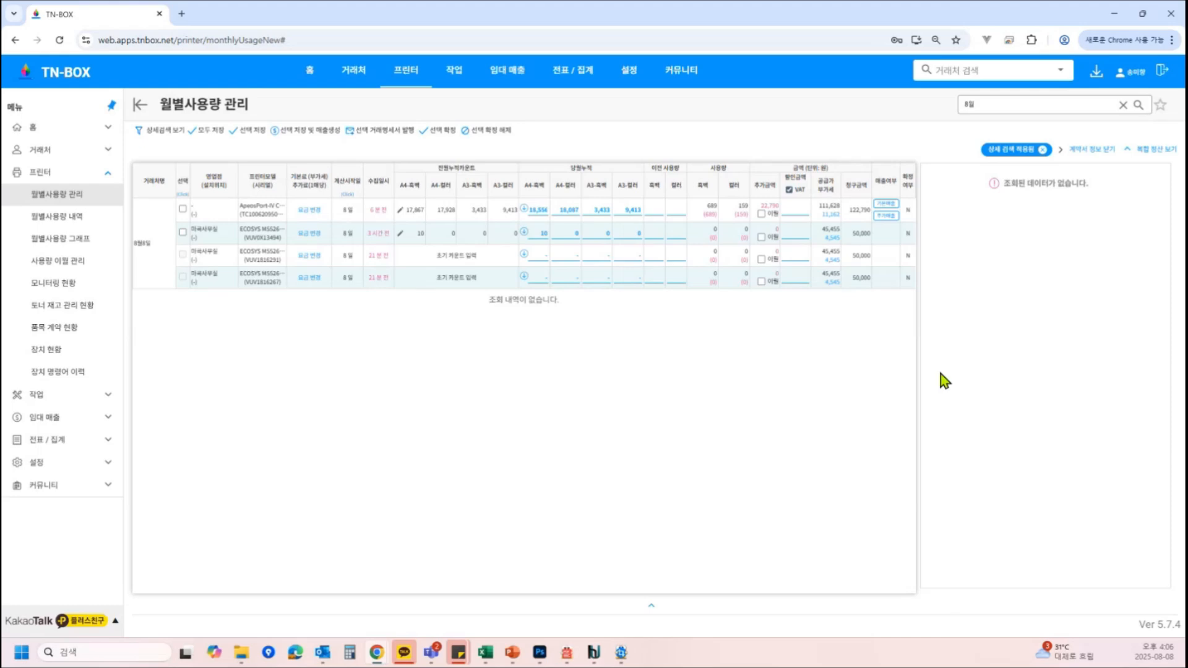
Open the bundled settlement panel for the ApeosPort and filter its monthly usage by the client's contracts
left_click(1156, 151)
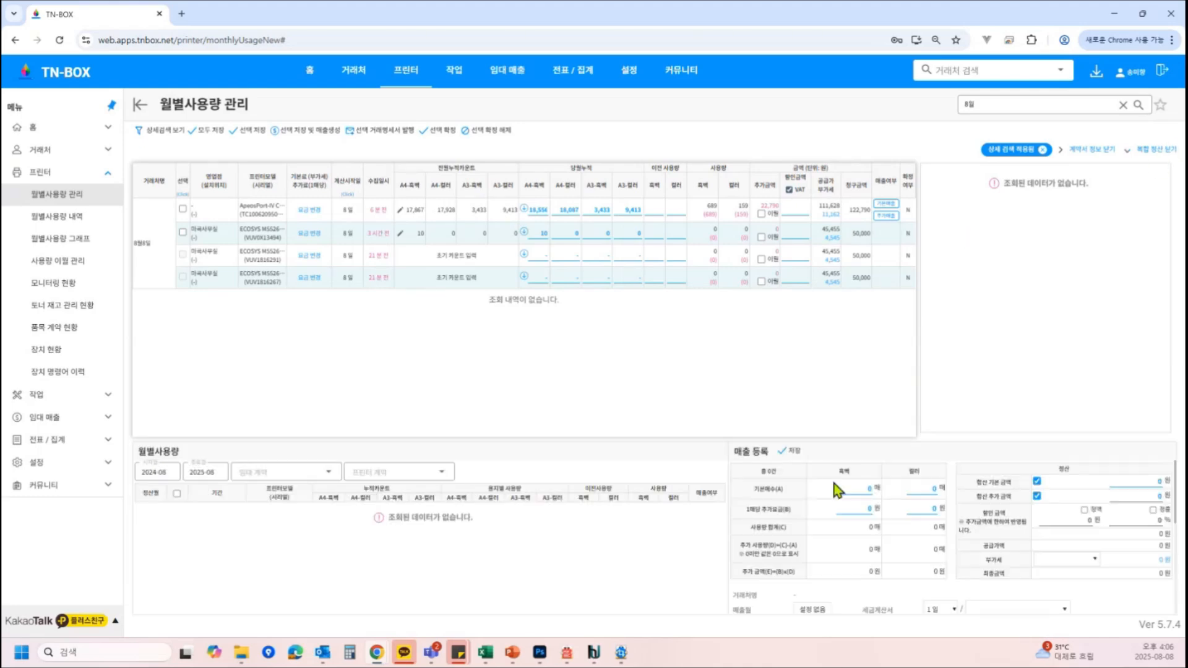
left_click(229, 211)
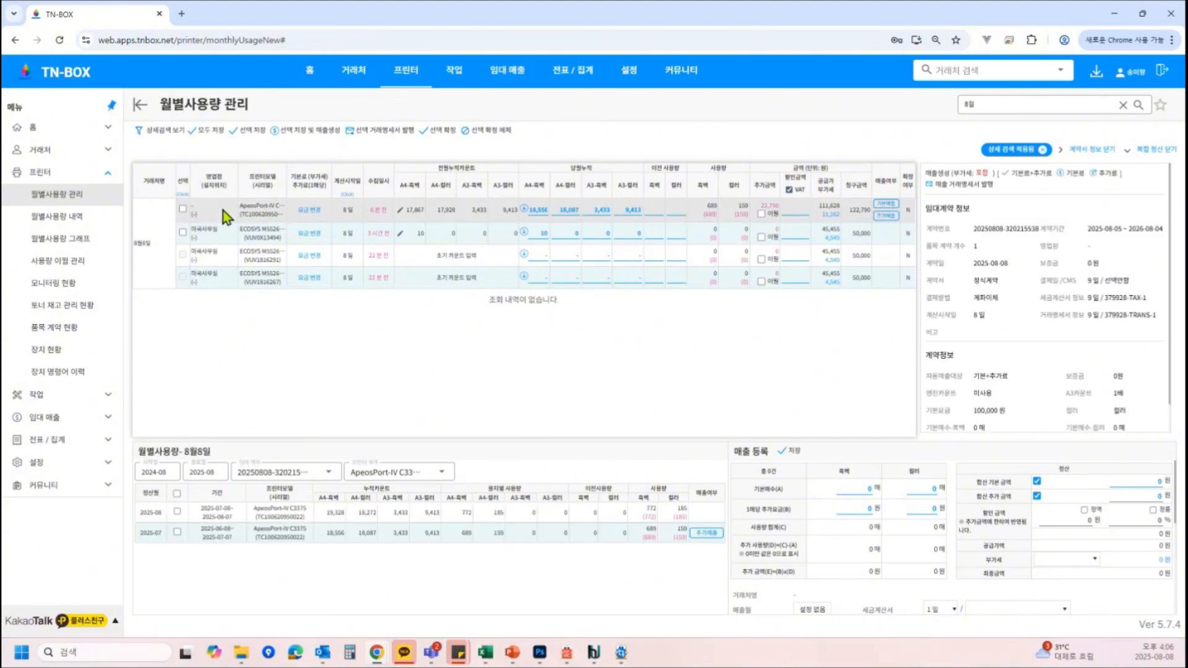
left_click(282, 477)
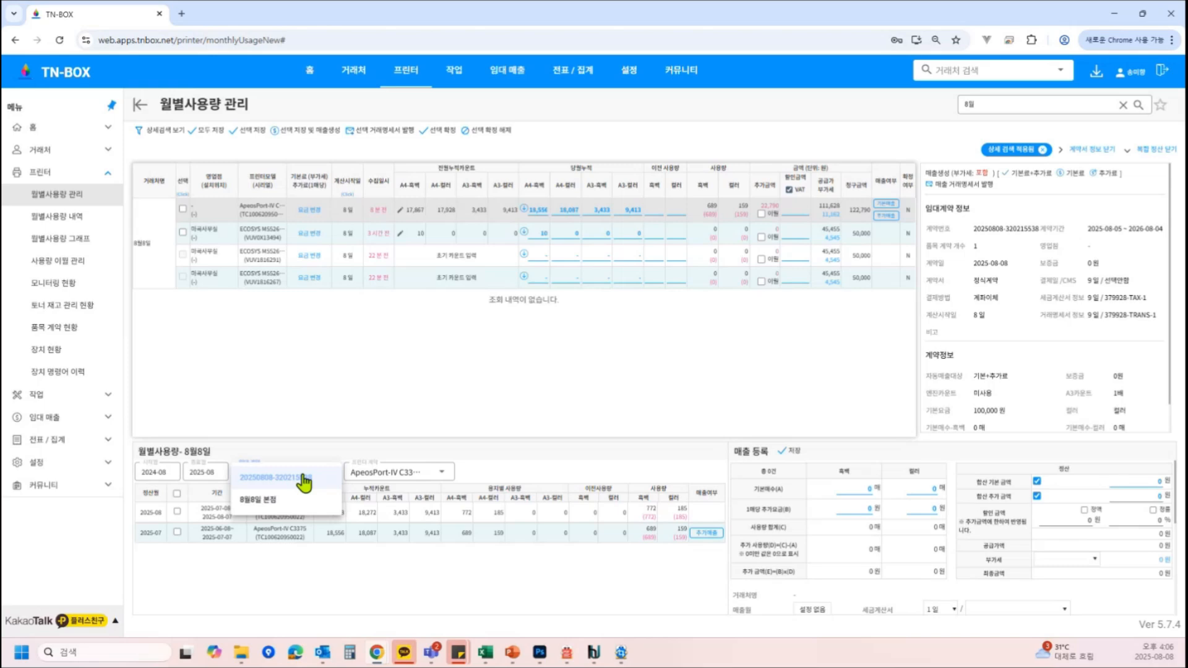
left_click(282, 501)
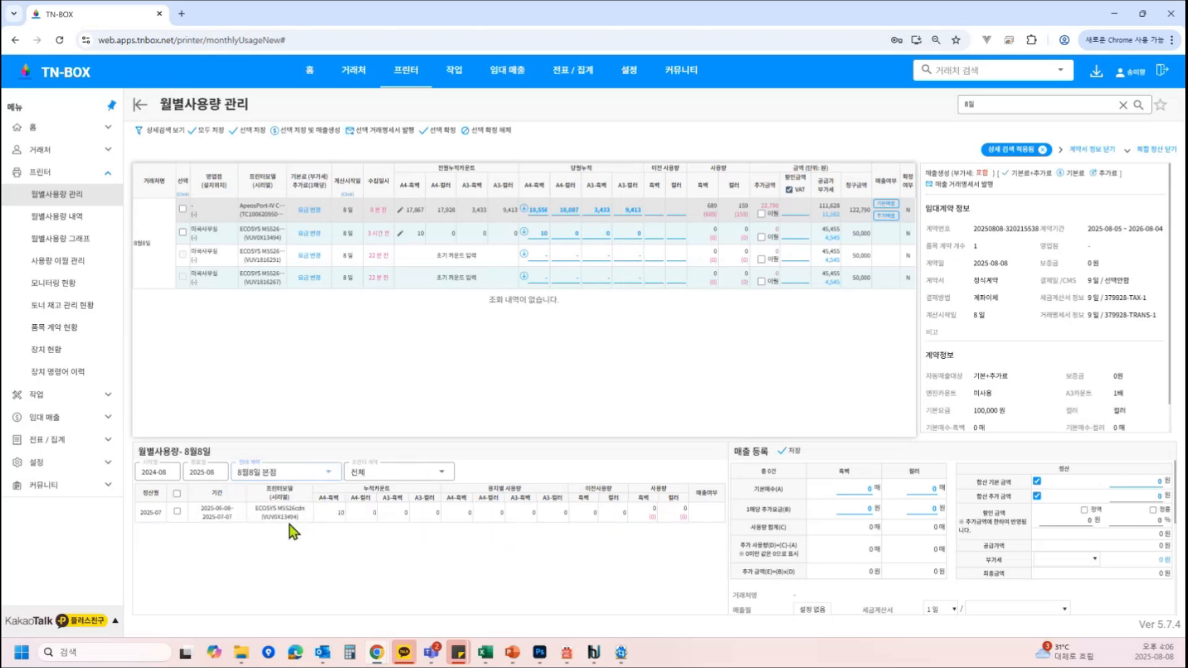
left_click(310, 478)
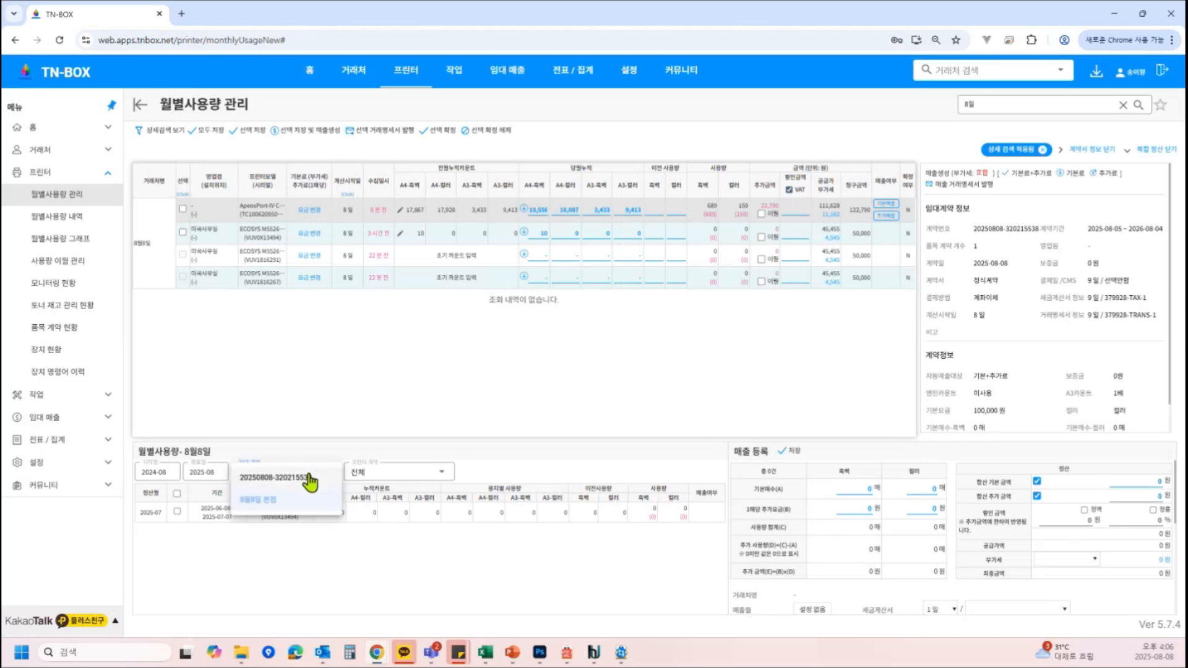
left_click(310, 480)
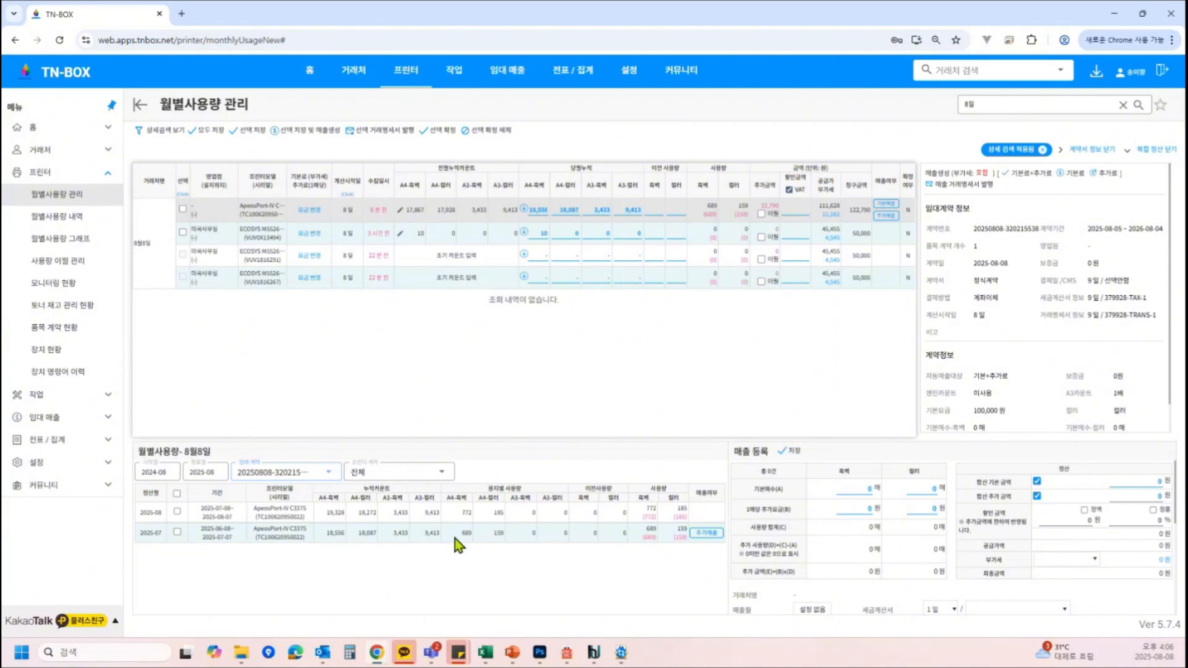
Select the ApeosPort's 2025-07 and 2025-08 usage months for bundled settlement
left_click(177, 531)
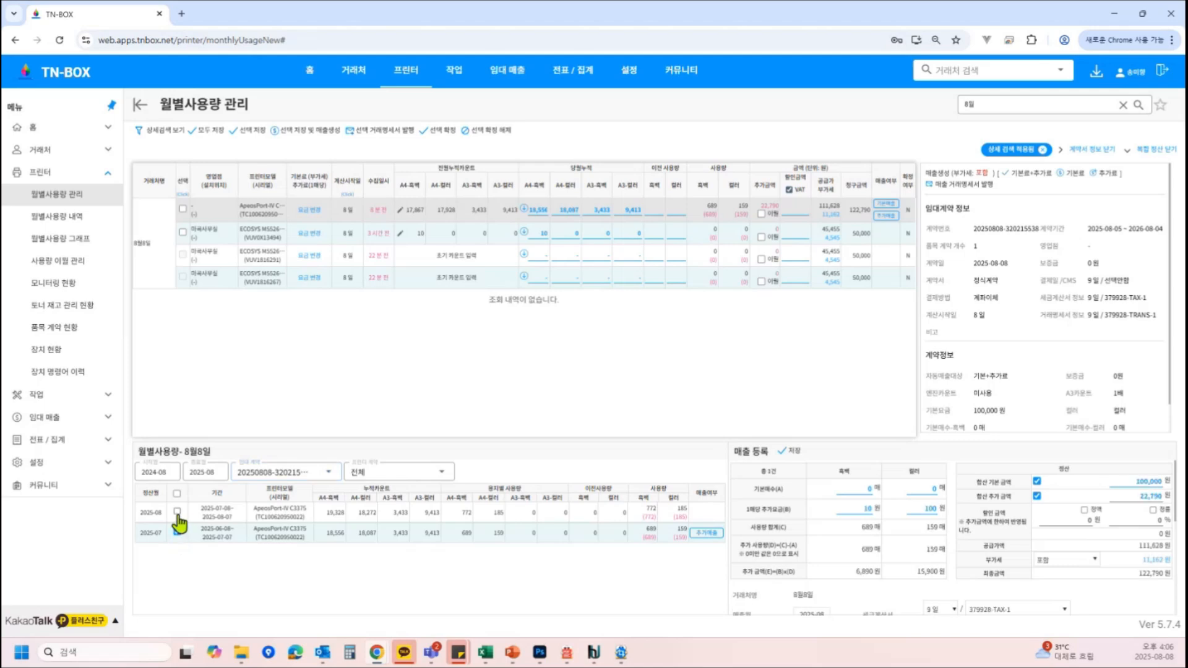
left_click(178, 513)
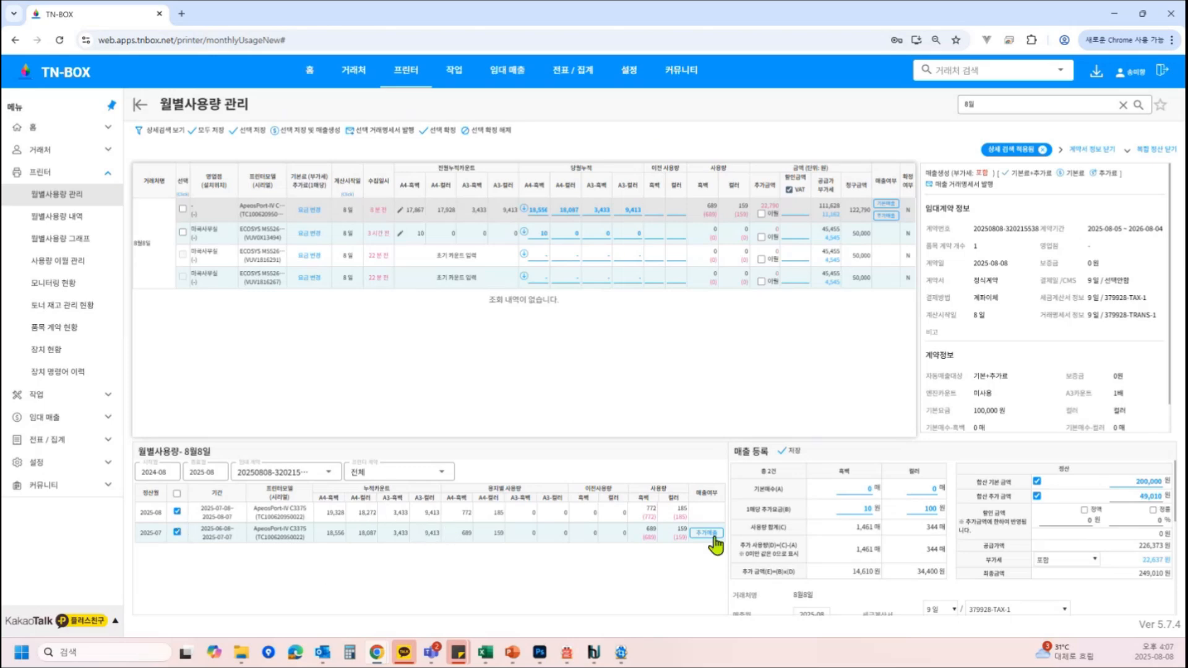
left_click_drag(853, 527, 869, 527)
left_click(904, 537)
scroll(922, 588, "down", 1)
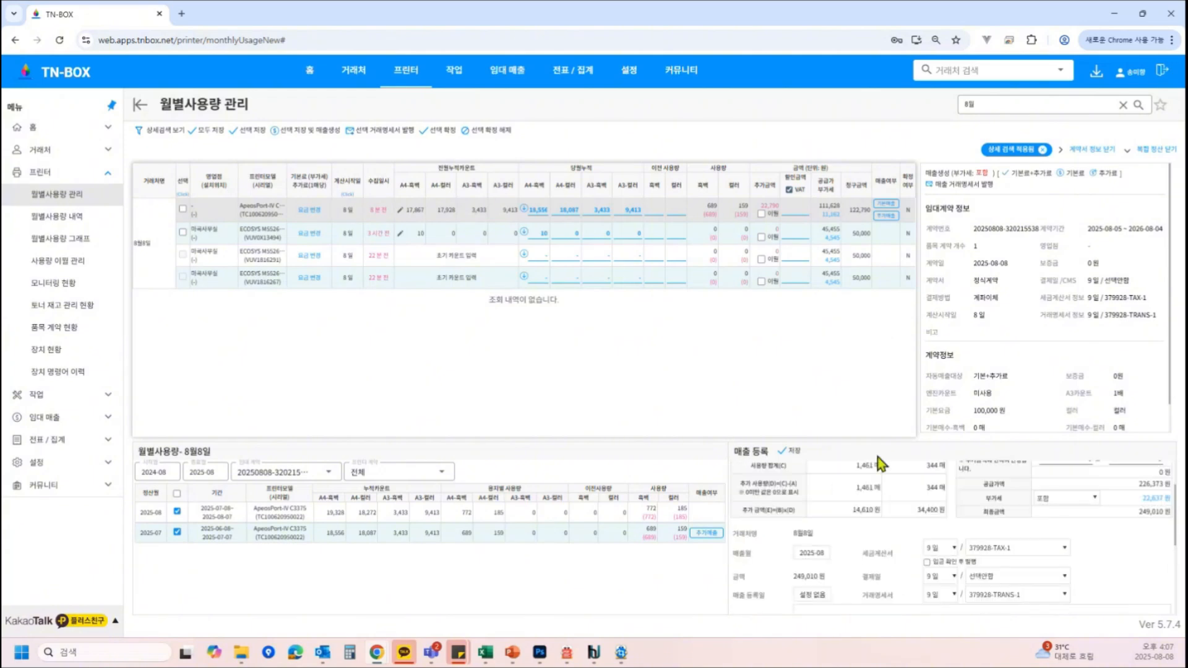
scroll(901, 554, "up", 1)
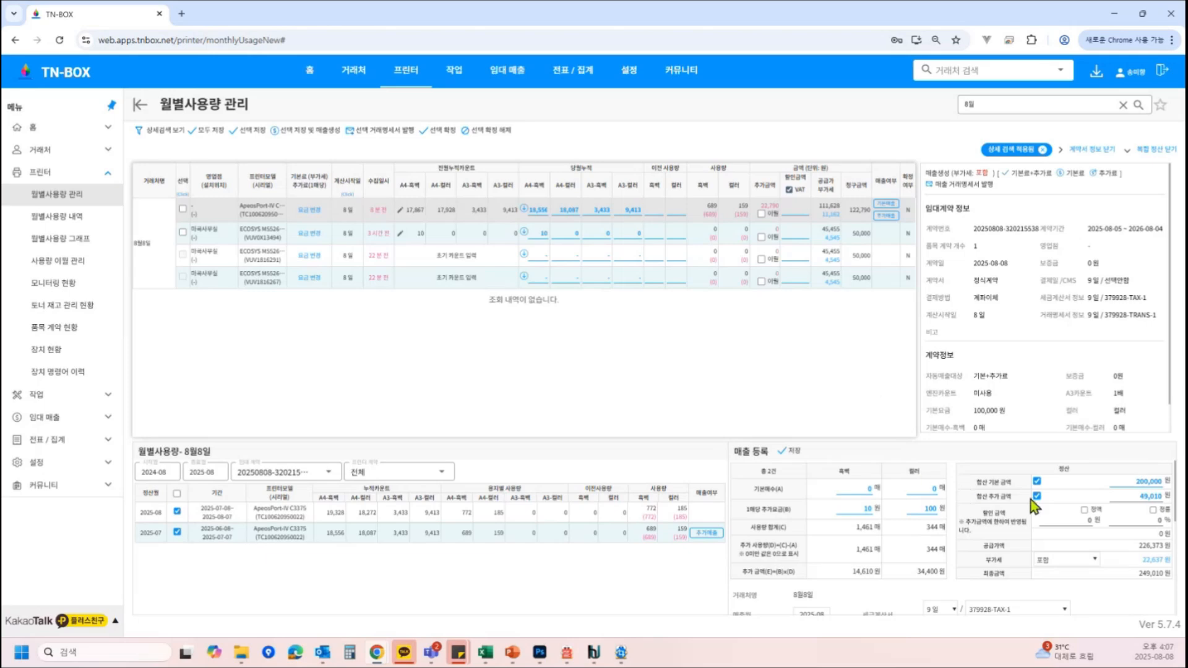
Save the bundled sales registration for the two selected months
left_click(873, 487)
type("100")
key("BackSpace")
key("BackSpace")
key("BackSpace")
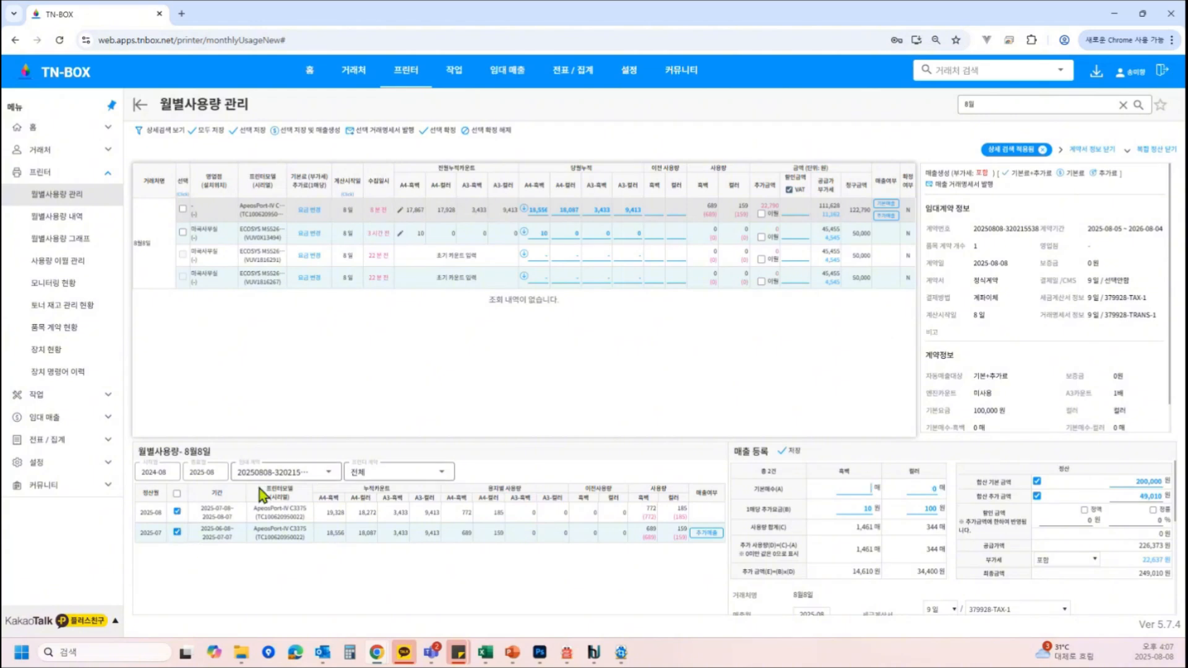
left_click(792, 452)
left_click(698, 393)
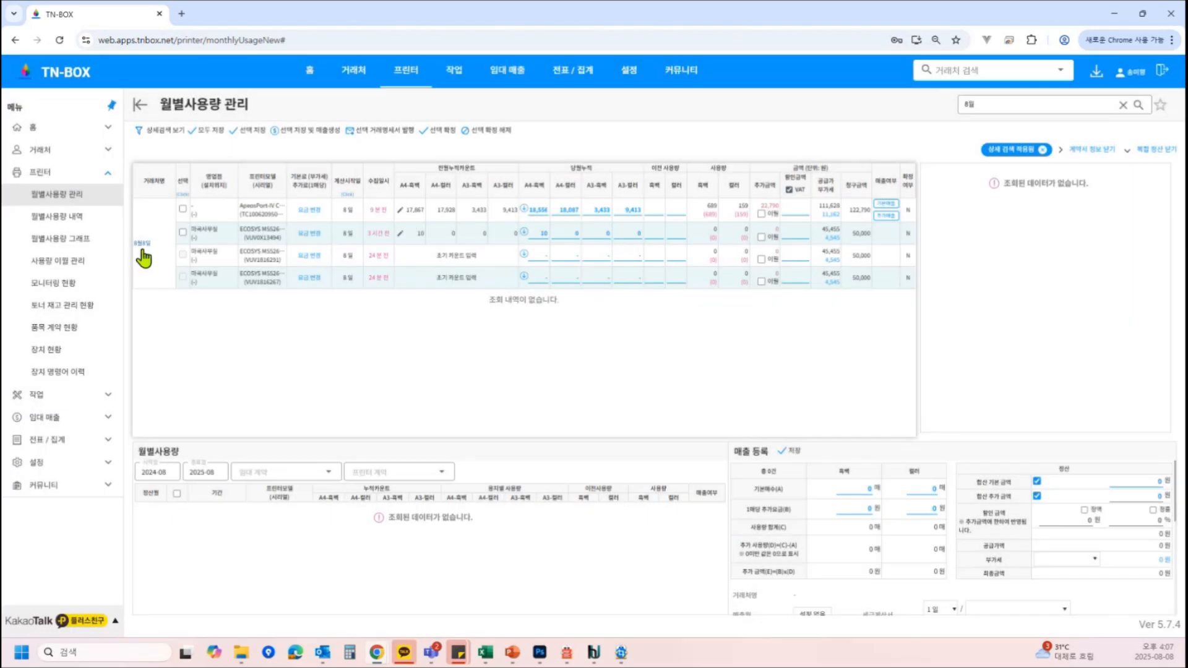
Open the client's sales records, select the two 2025-08 sales entries and issue a transaction statement for them
left_click(142, 246)
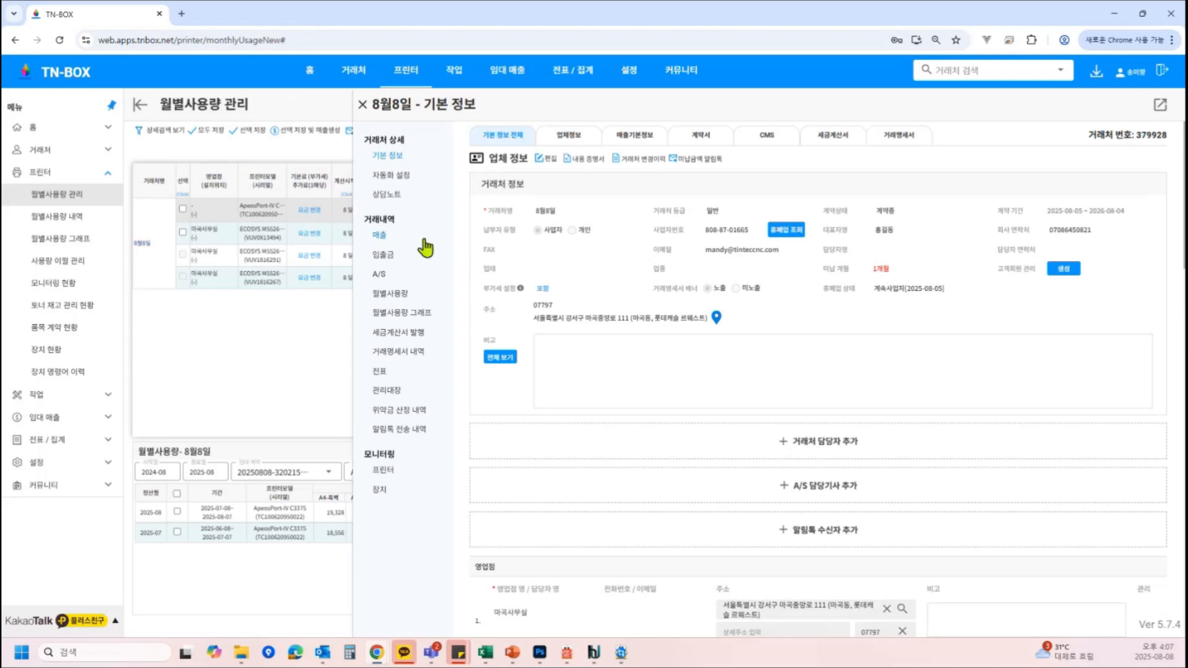
left_click(378, 236)
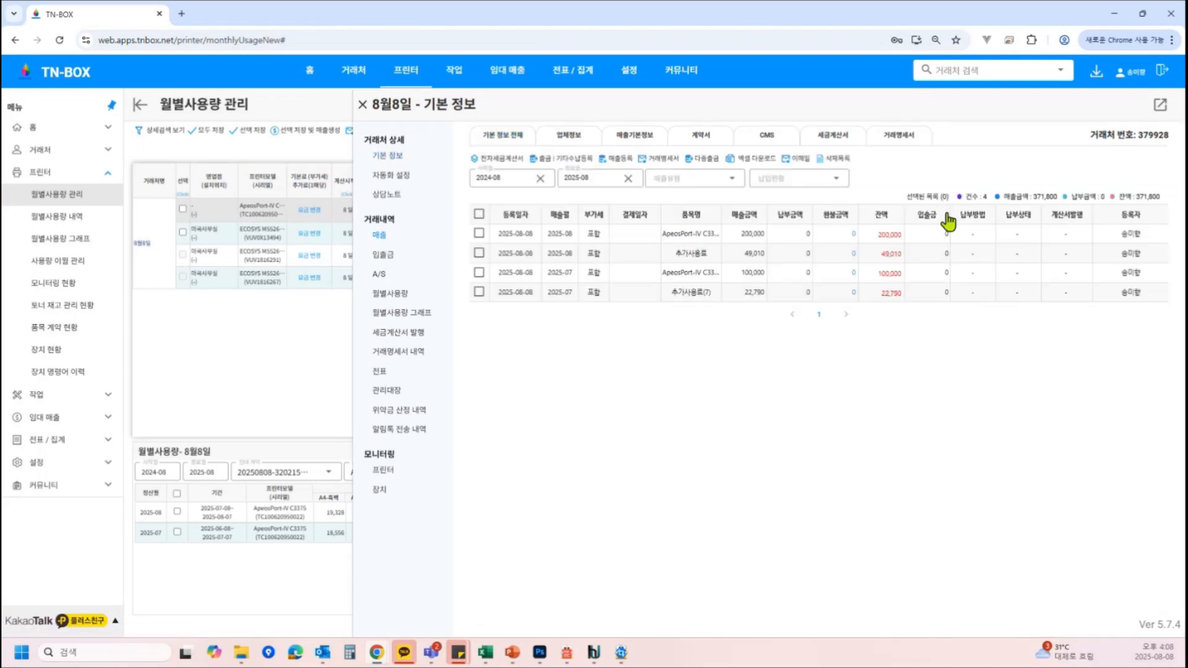
left_click(479, 233)
left_click(480, 253)
left_click(672, 159)
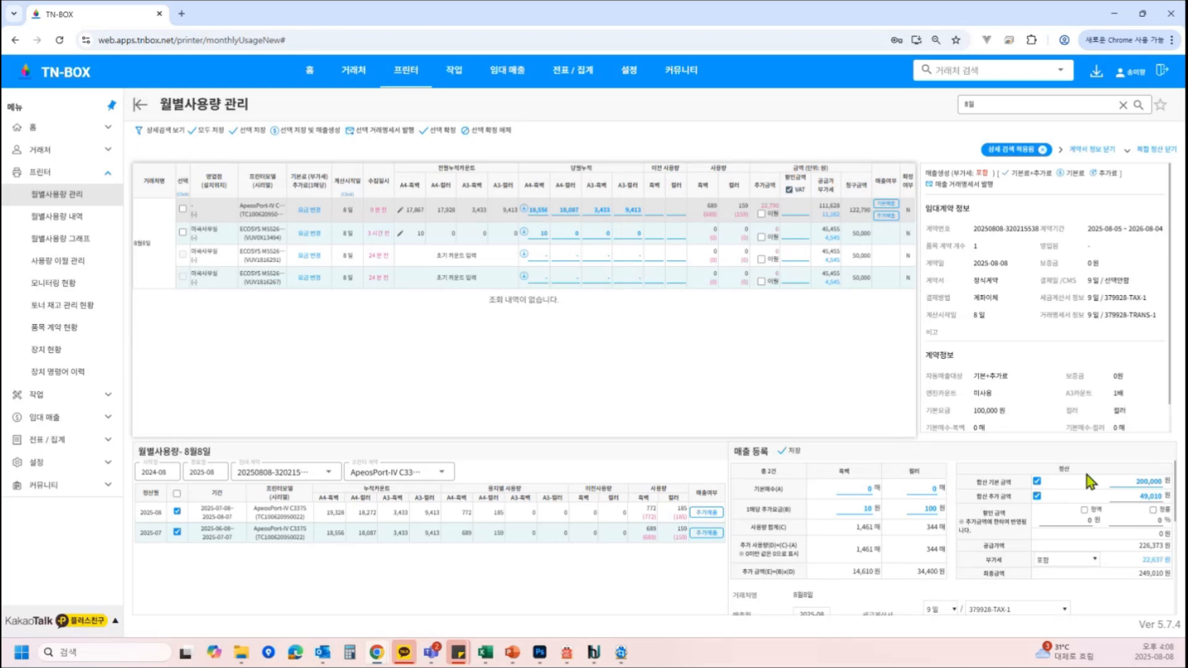
Untick the summed base amount and apply a fixed-amount discount of 10 won in the settlement
left_click(1037, 481)
left_click(1084, 510)
left_click(1065, 520)
type("100")
key("BackSpace")
Generate the sales entry for the two selected months with the discounted settlement and confirm it
left_click(1153, 510)
left_click(1153, 510)
left_click(796, 453)
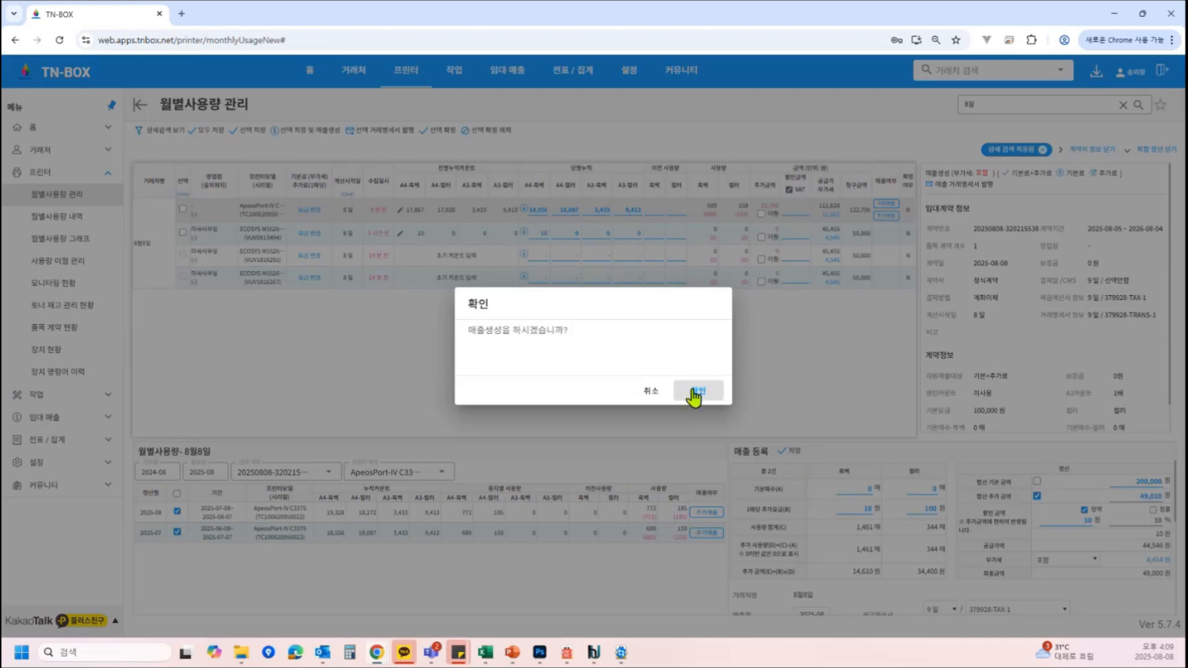
left_click(694, 394)
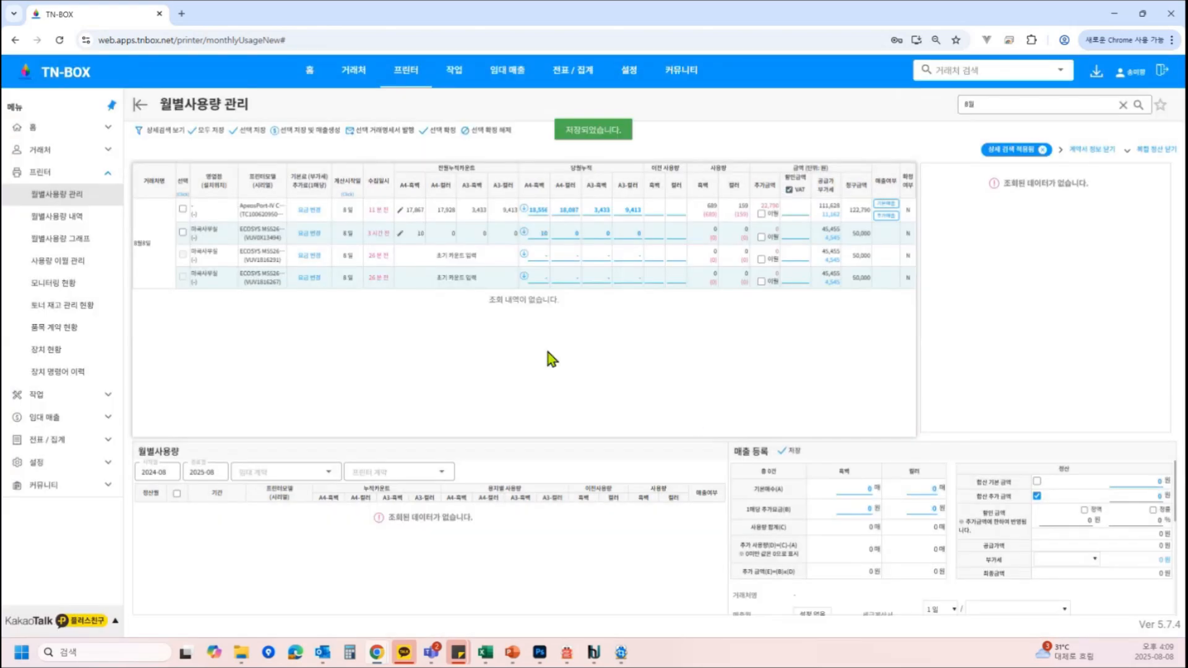
Open the client's sales records and preview a transaction statement for the newest 49,000 won entry, then close it
left_click(149, 241)
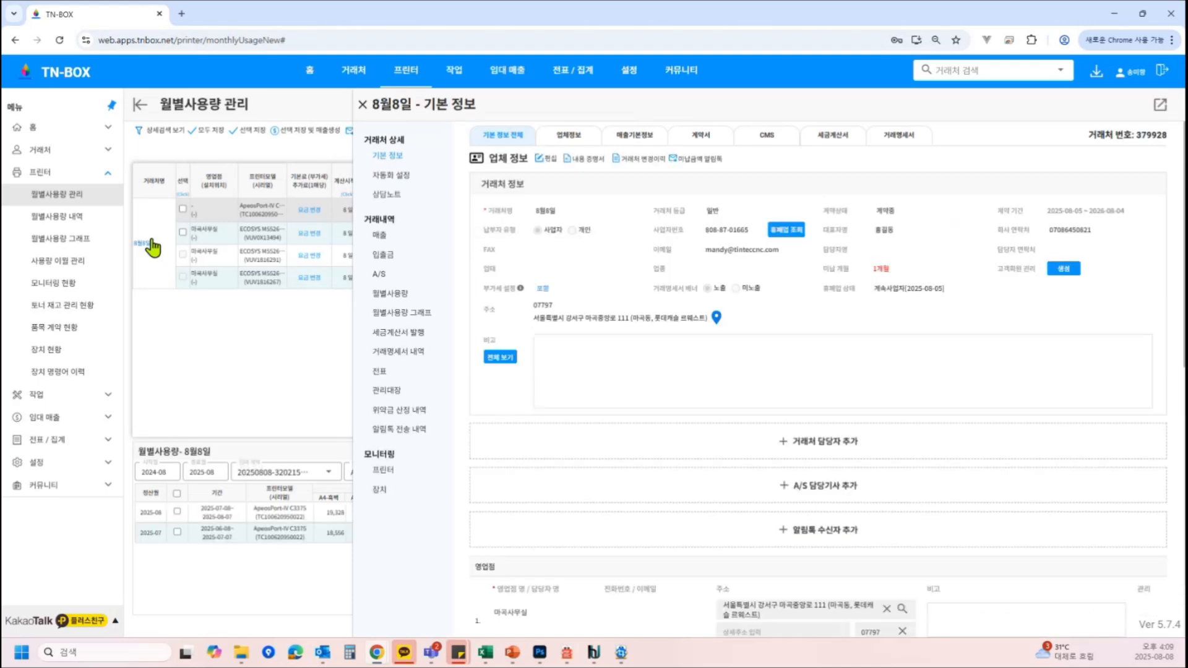
left_click(378, 235)
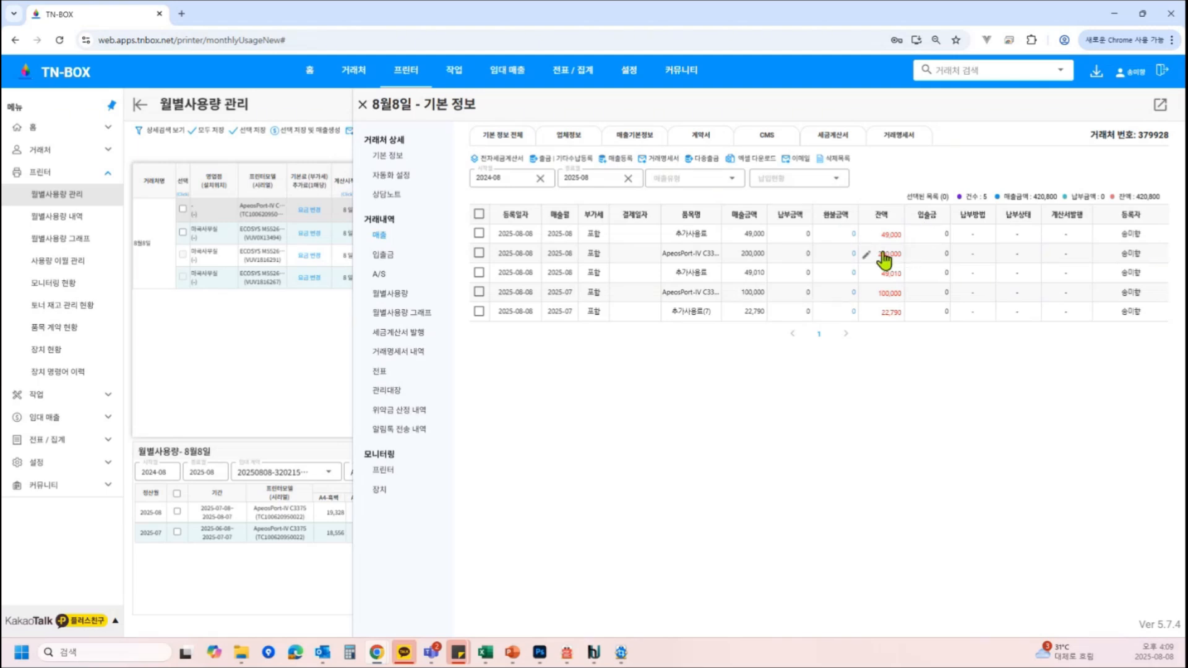
left_click(479, 234)
left_click(662, 161)
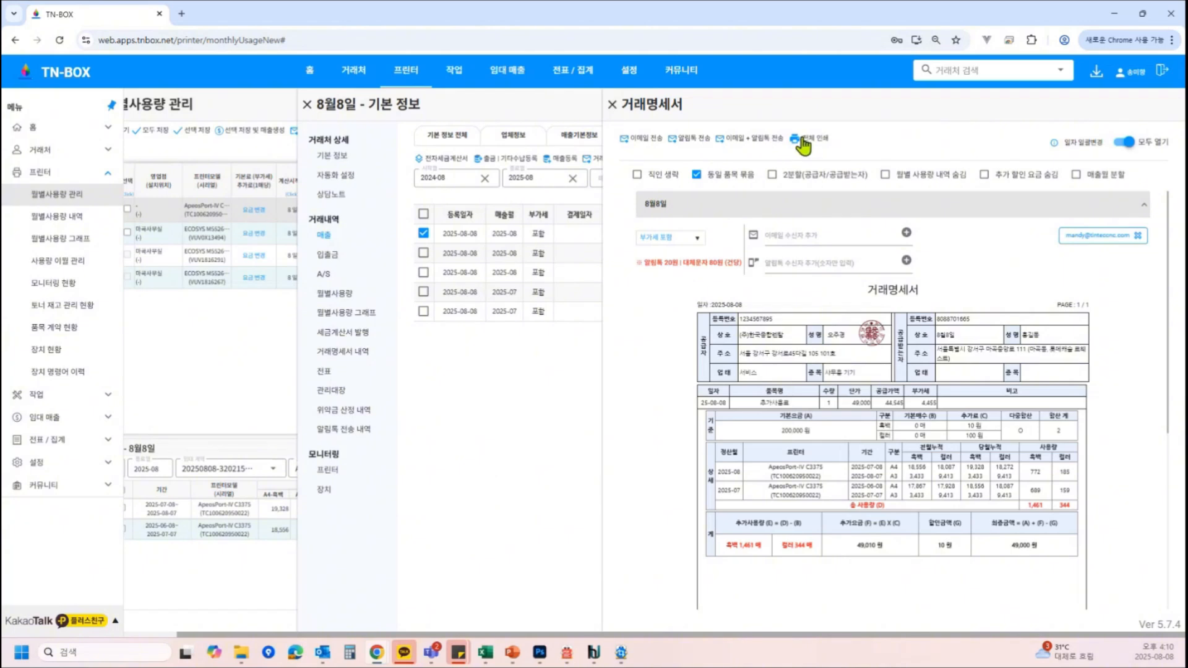
left_click(612, 104)
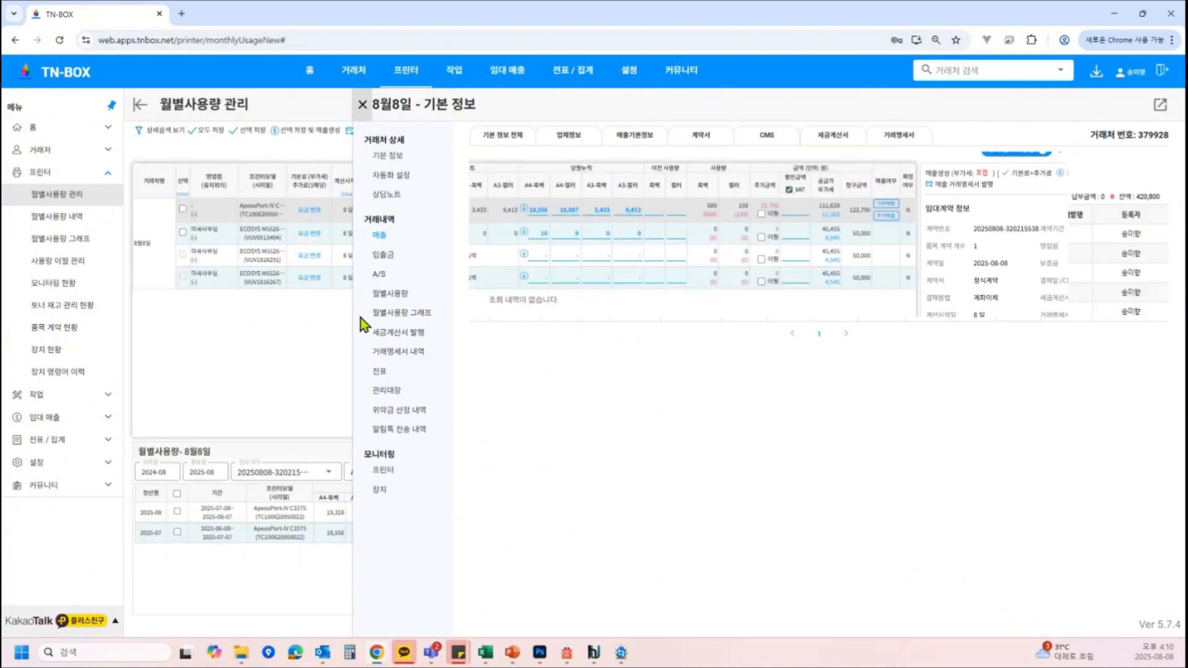
key("Escape")
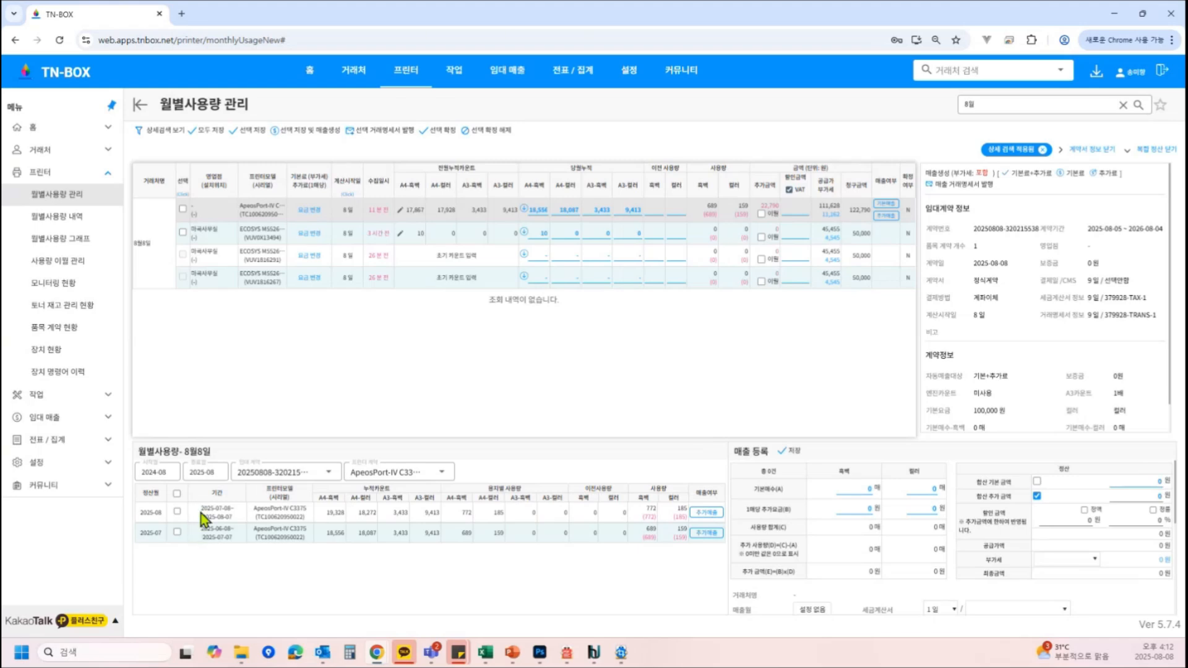
Review the client's registered lease contracts and their printers in the client details
left_click(314, 481)
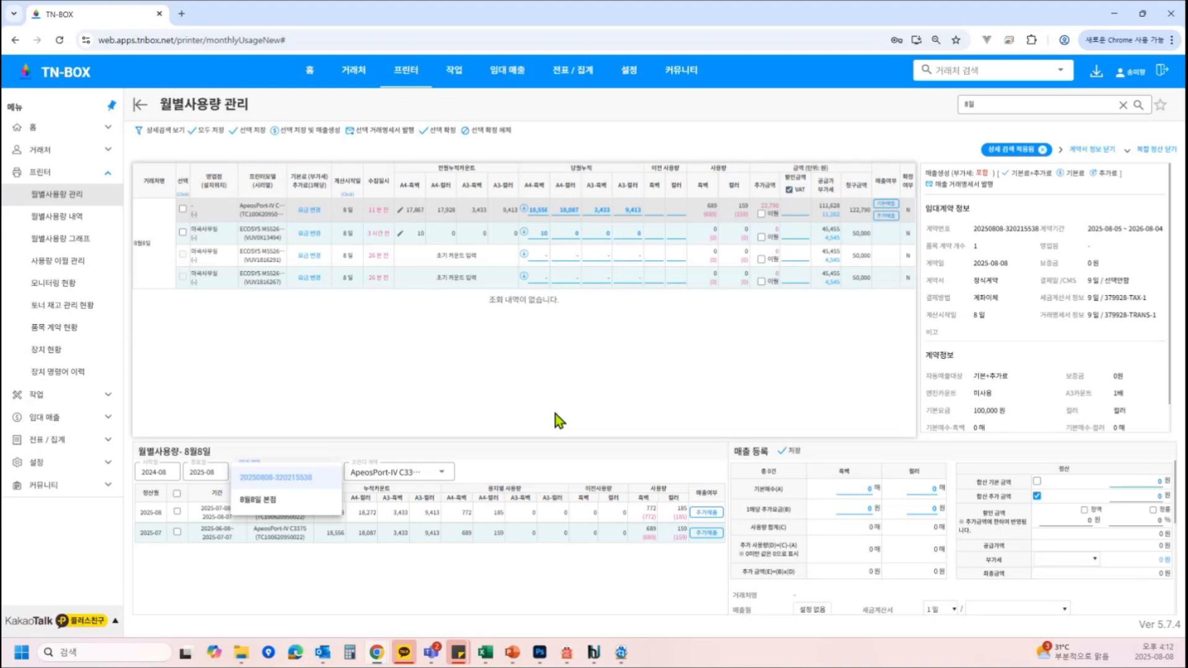
left_click(144, 243)
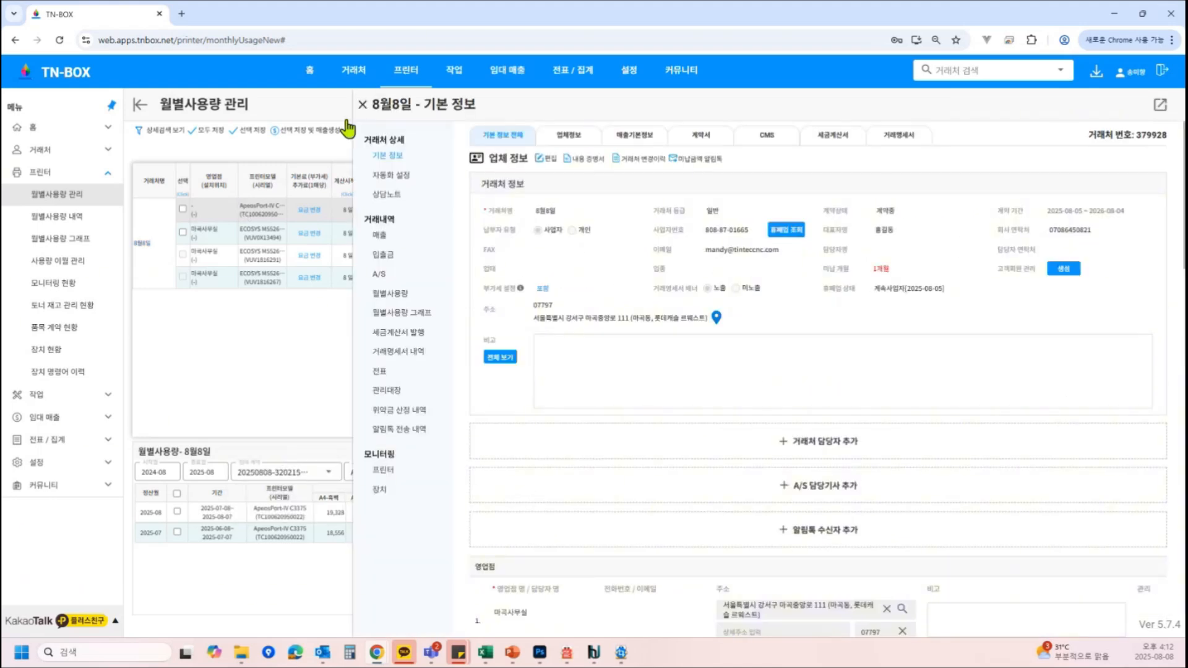
scroll(952, 464, "down", 15)
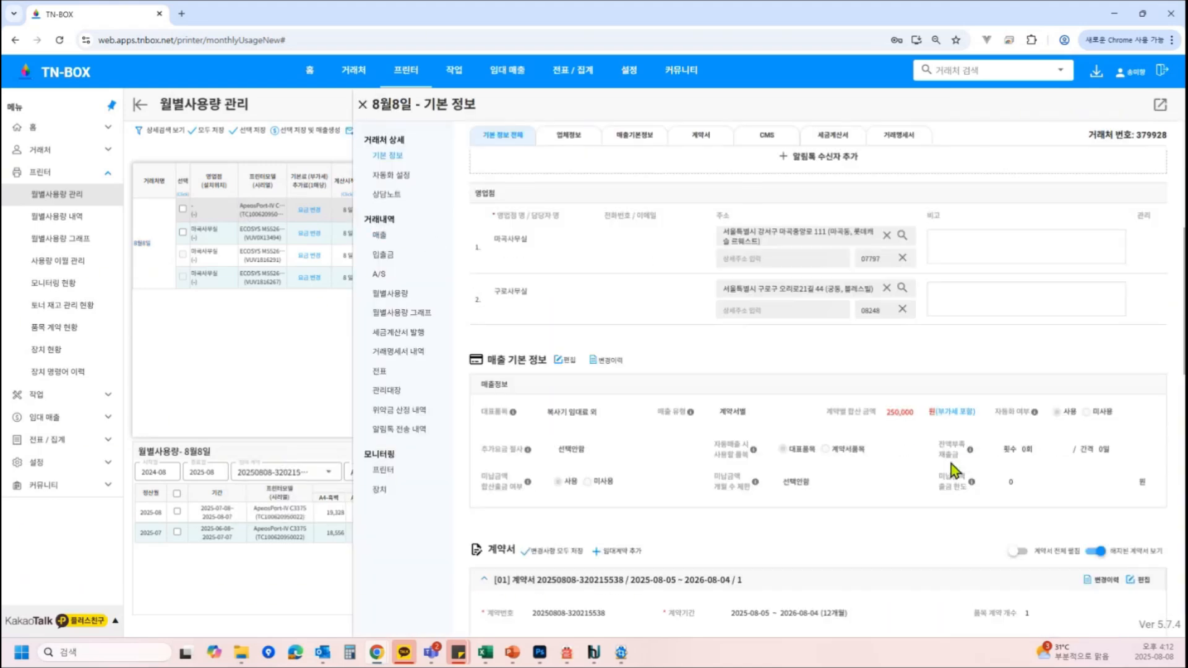
scroll(952, 467, "down", 1)
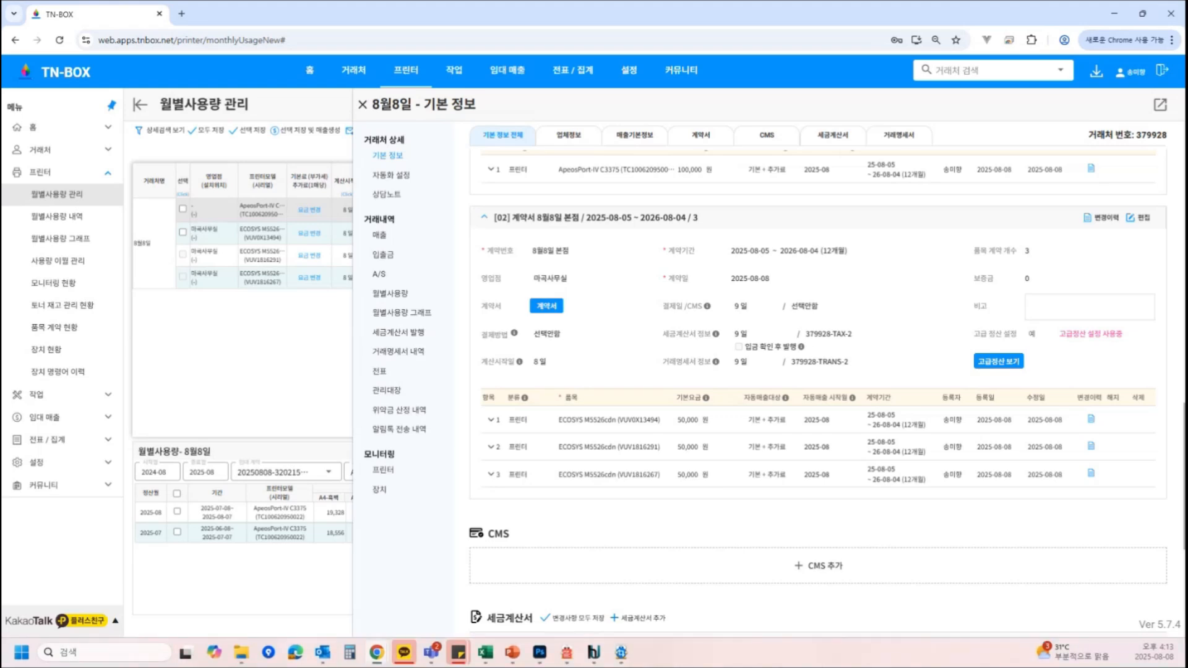
left_click(363, 104)
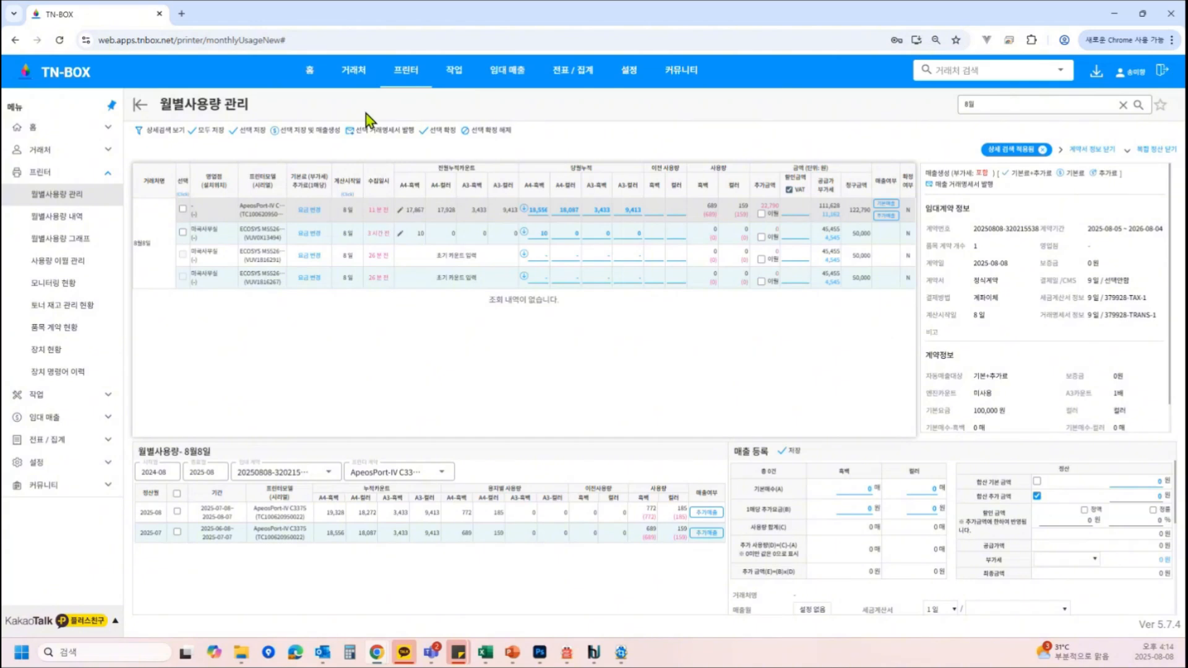
Change the ApeosPort's 2025-08 usage period end date to 2025-08-10 and save the monthly usage
left_click(156, 247)
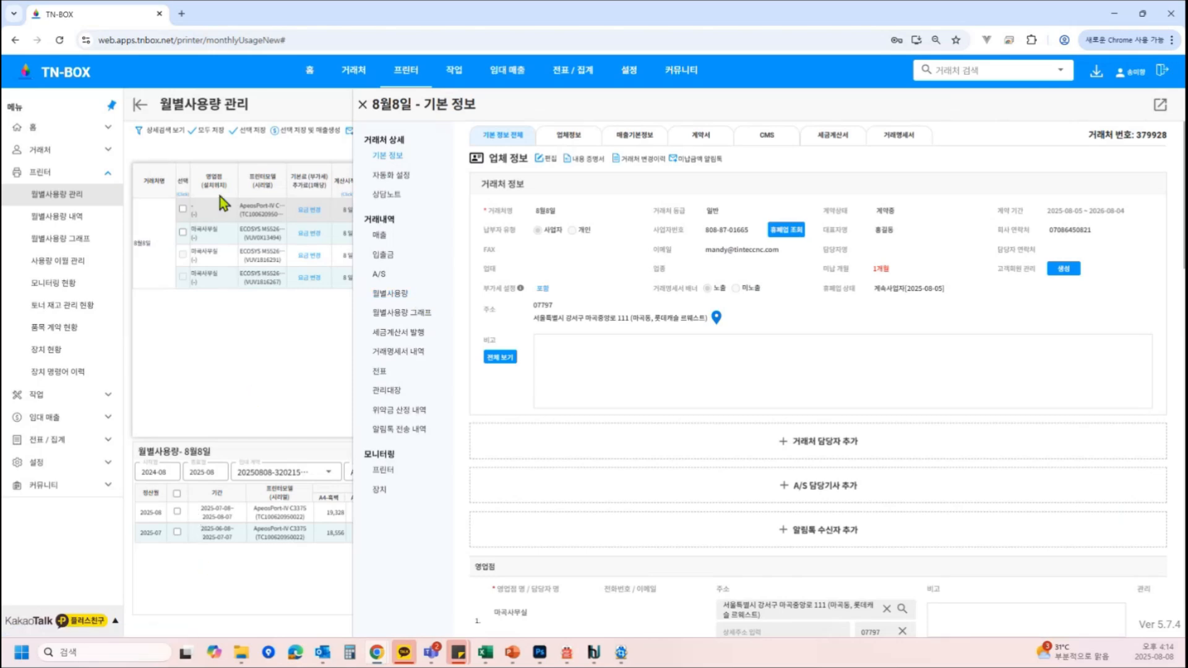
left_click(407, 303)
left_click(599, 239)
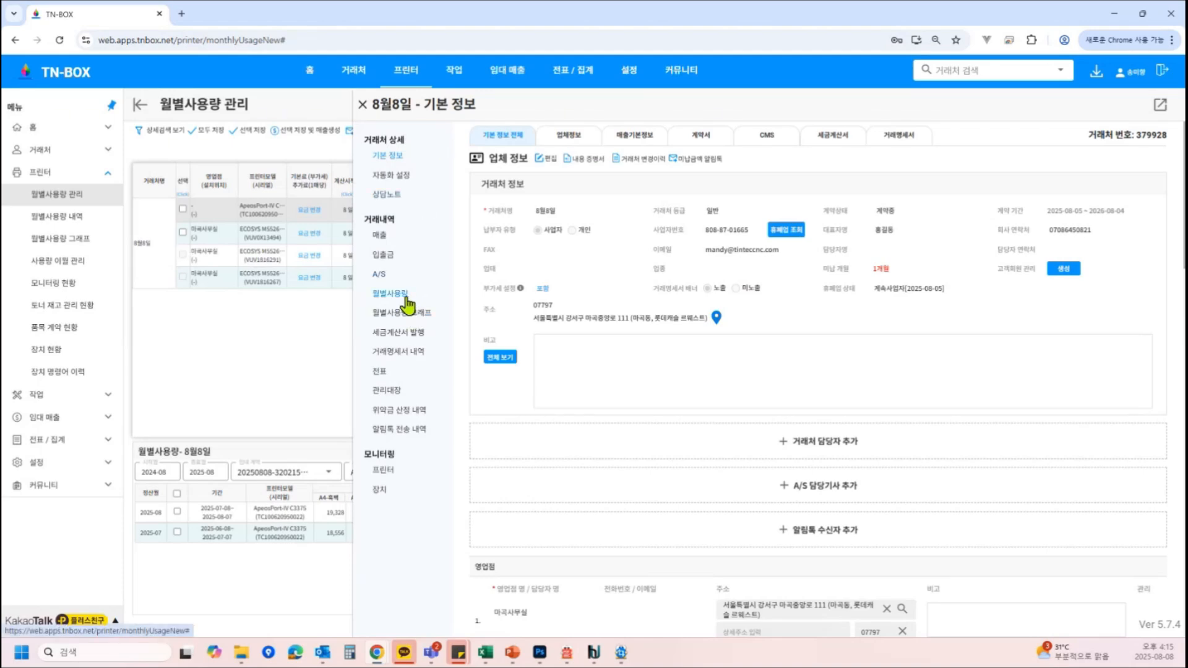
left_click(390, 294)
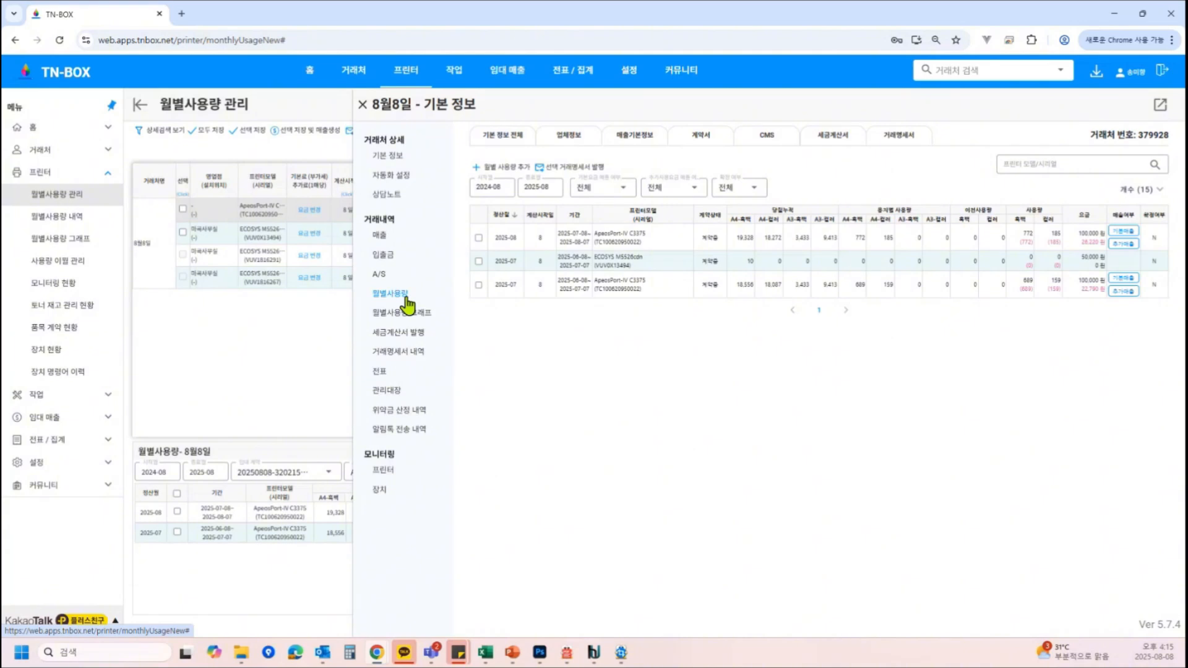
left_click(668, 239)
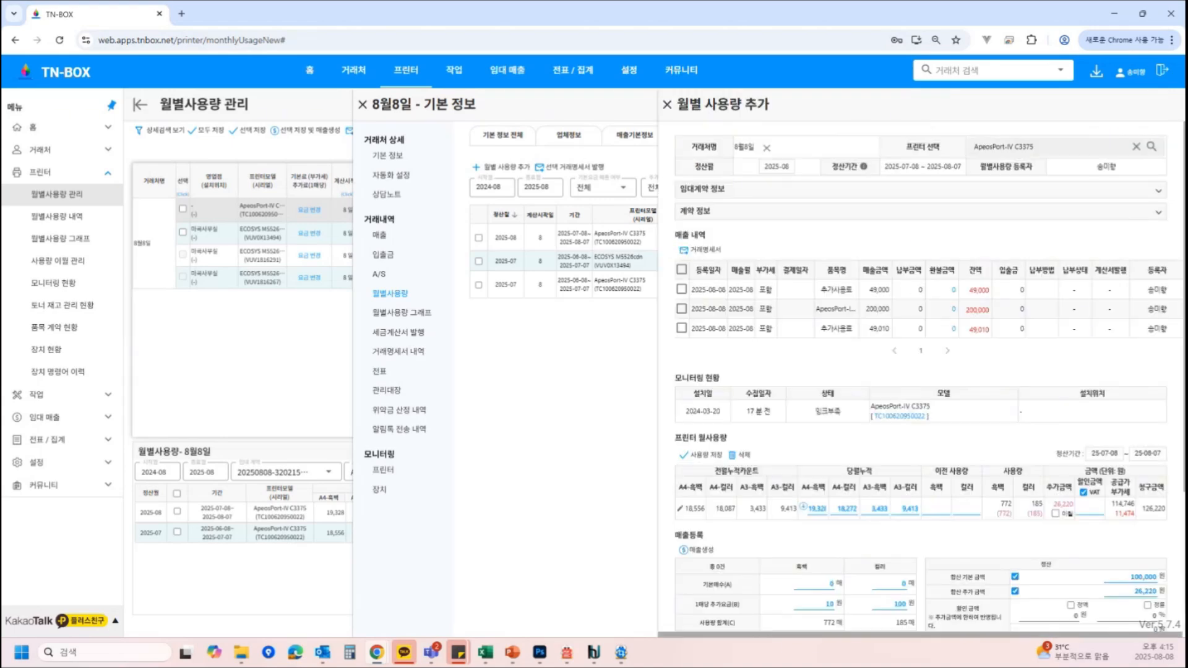
left_click(1158, 460)
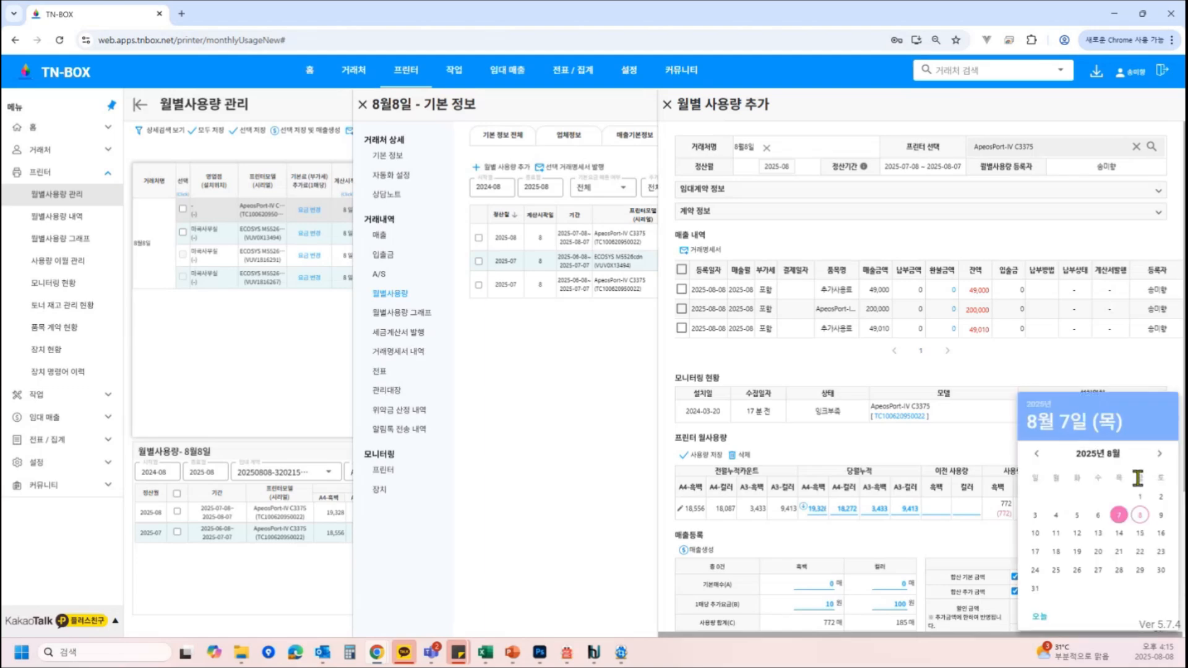
left_click(1035, 534)
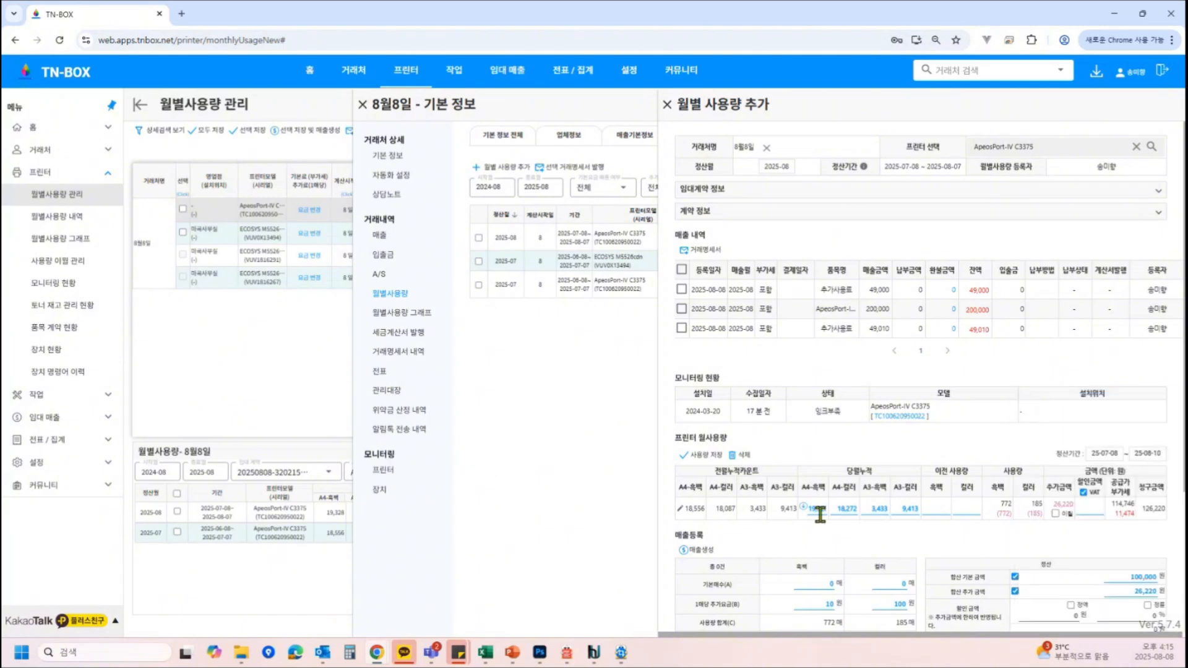
left_click(706, 461)
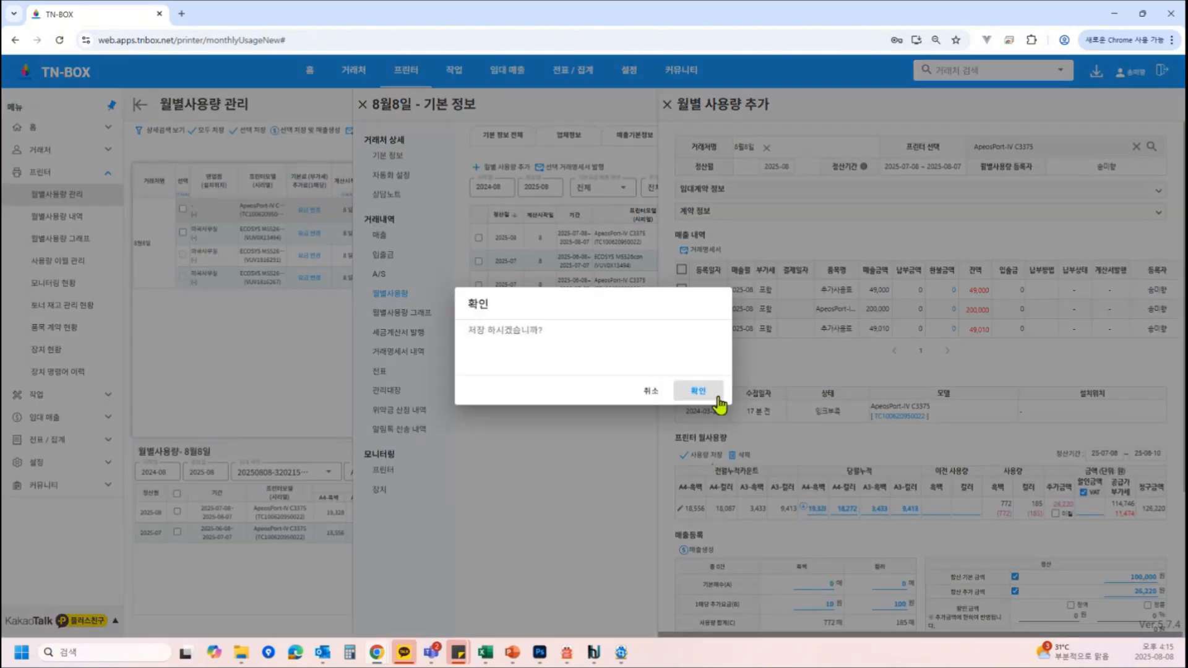
left_click(710, 401)
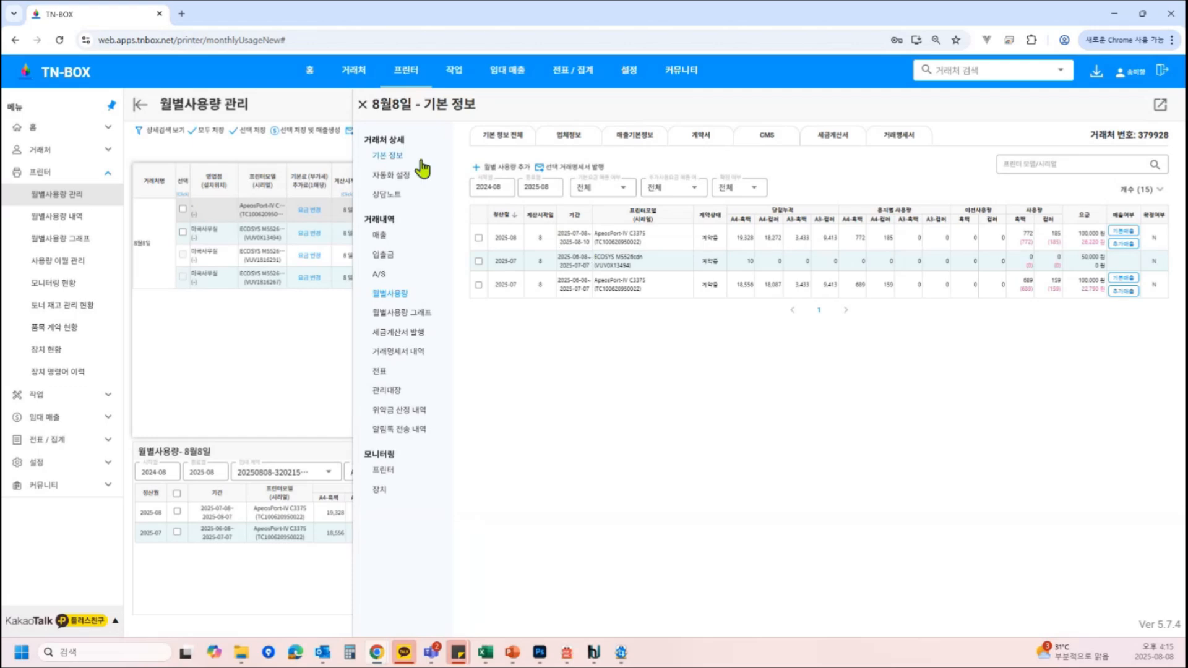
Select the ApeosPort's 2025-07 and 2025-08 usage months together for settlement
left_click(363, 105)
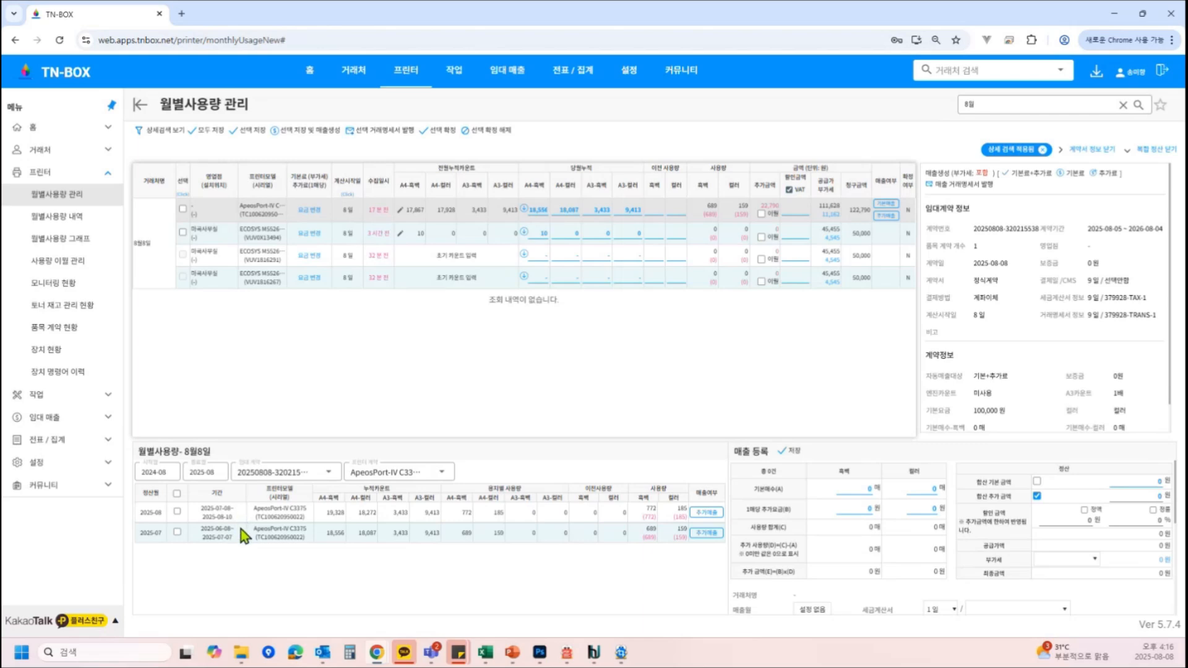
left_click(177, 532)
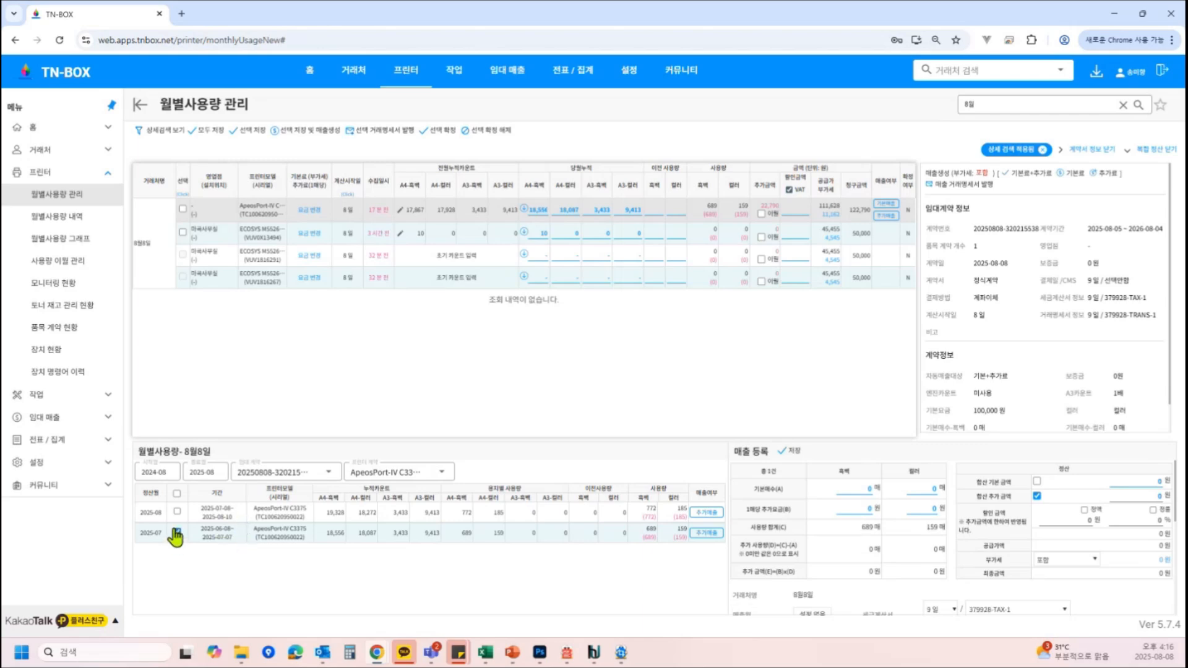
left_click(177, 512)
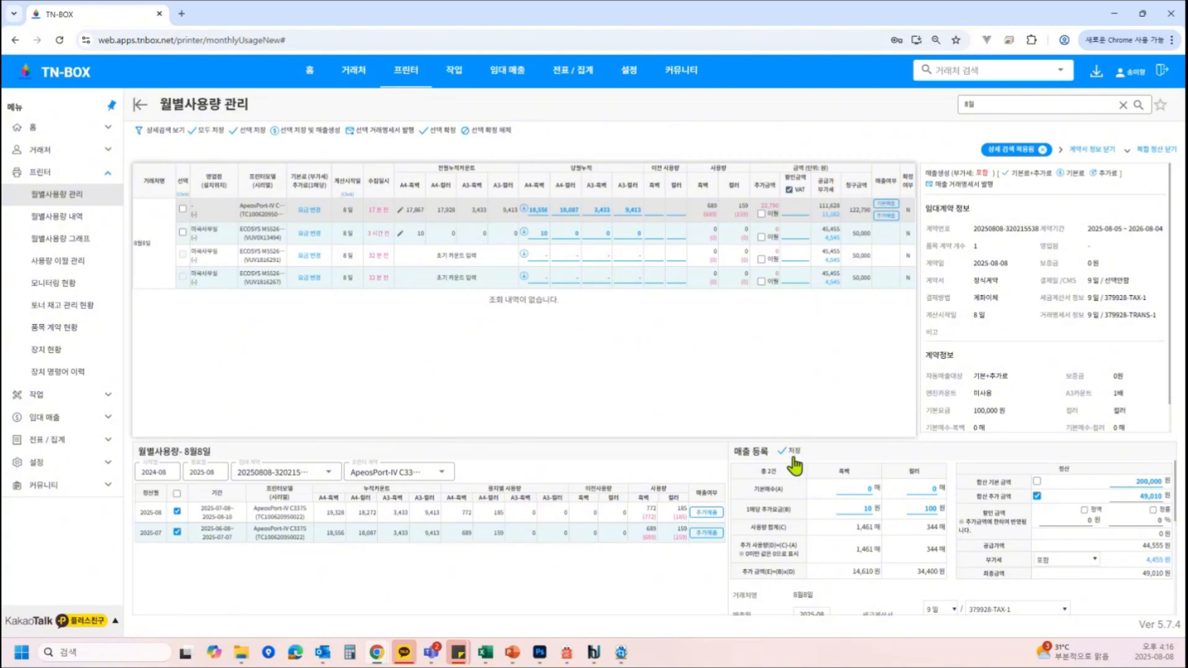
Open the client's sales records, select the 49,000 and 200,000 won 2025-08 entries and issue a transaction statement for them
left_click(142, 246)
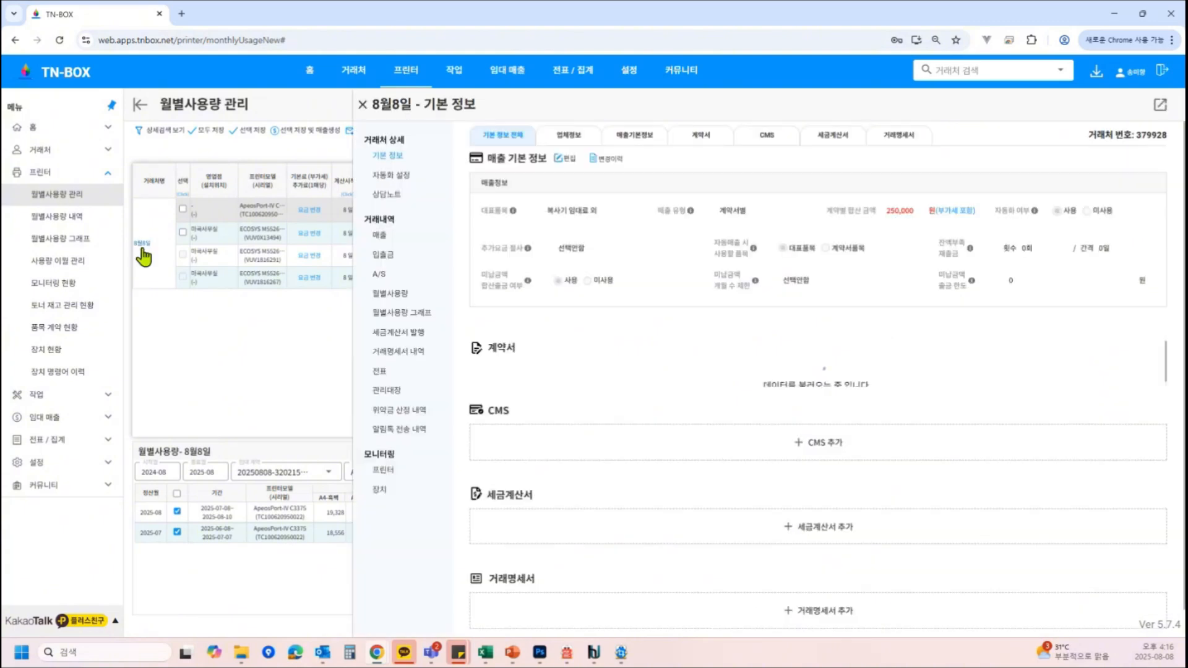
left_click(392, 239)
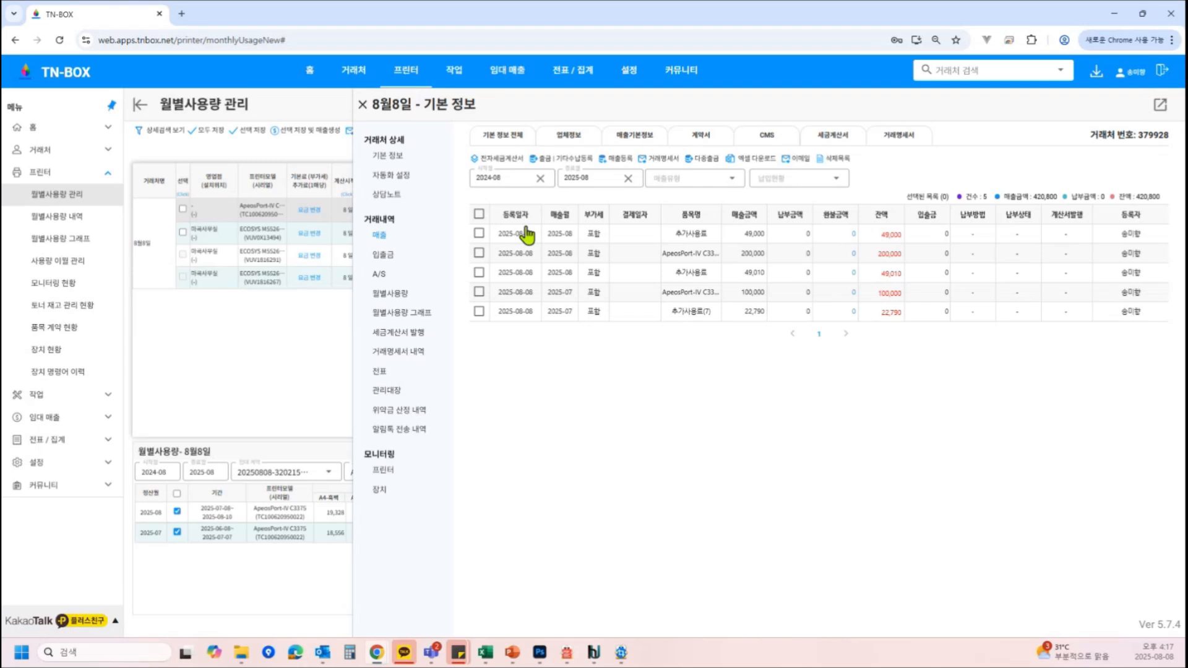
left_click(479, 254)
left_click(480, 233)
left_click(660, 161)
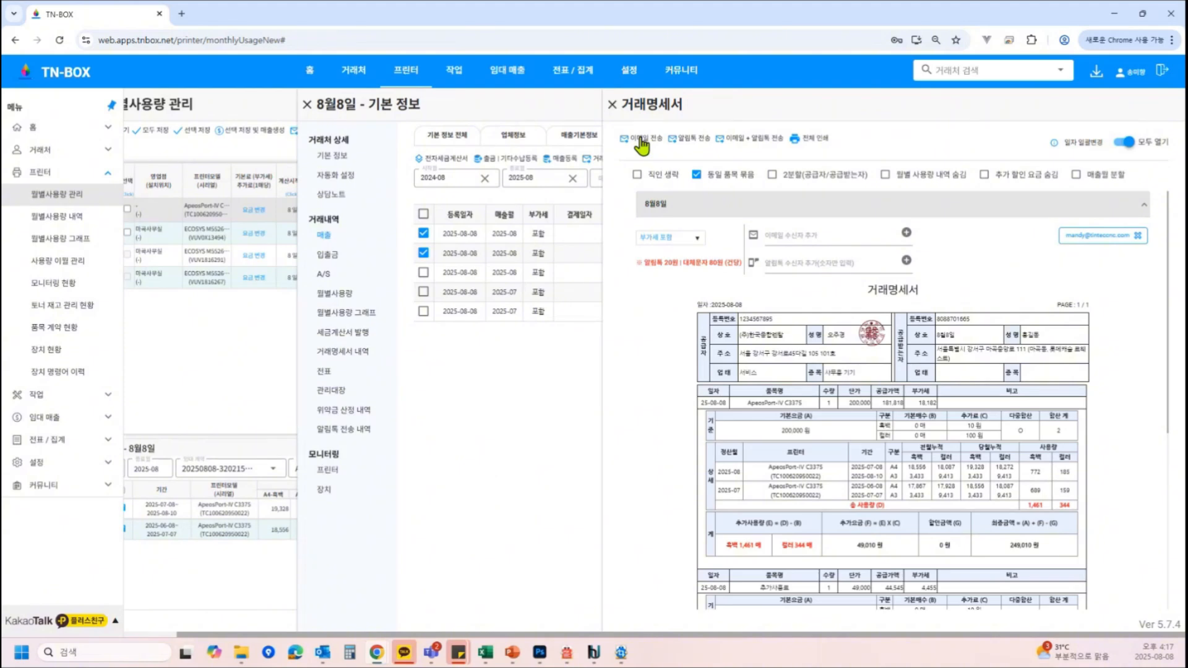
Try to send the transaction statement by notification talk, then close the statement
left_click(699, 139)
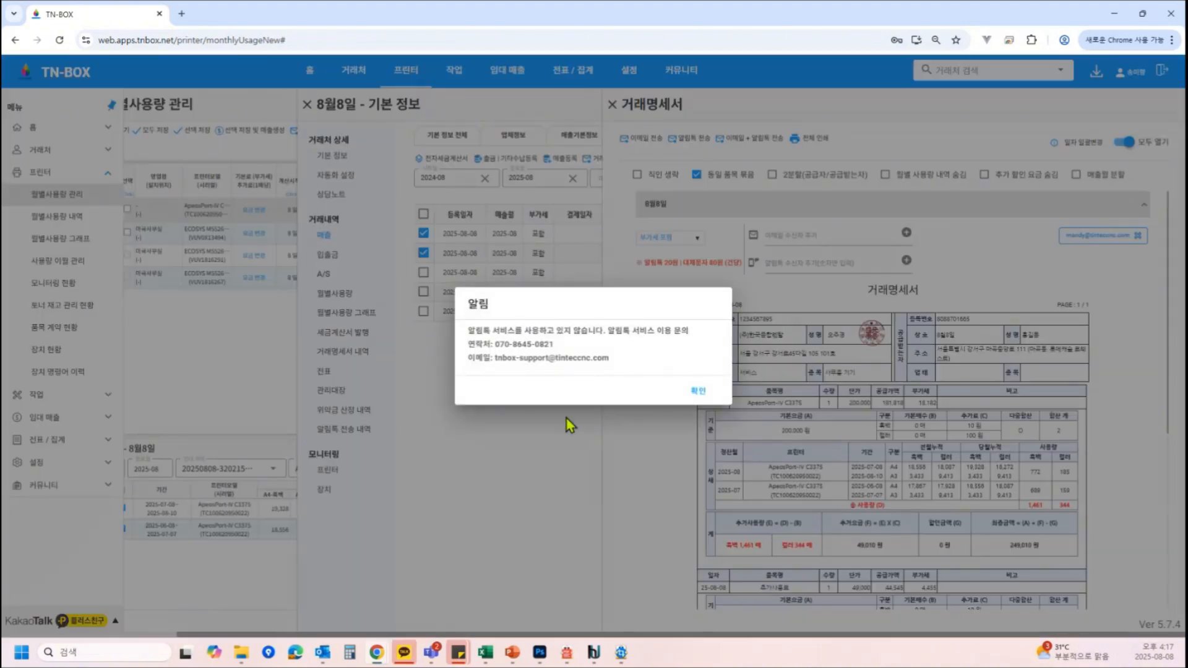
left_click(695, 393)
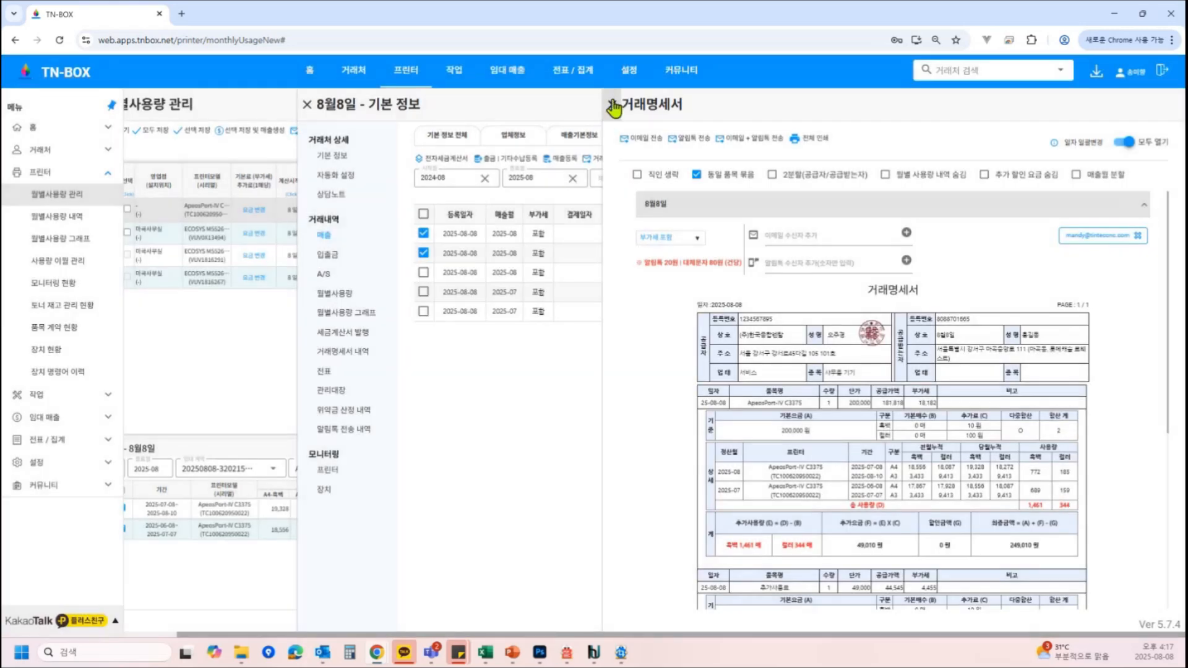
left_click(613, 104)
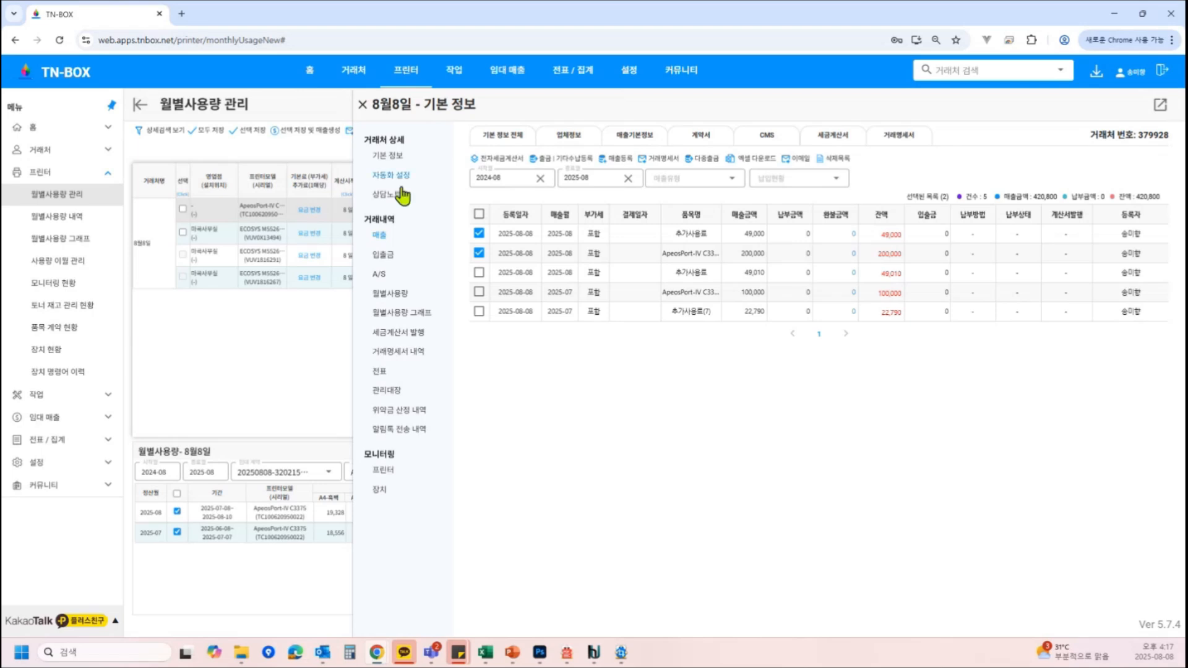
Create electronic tax invoices for the two selected sales entries and bundle them into a single invoice
left_click(501, 159)
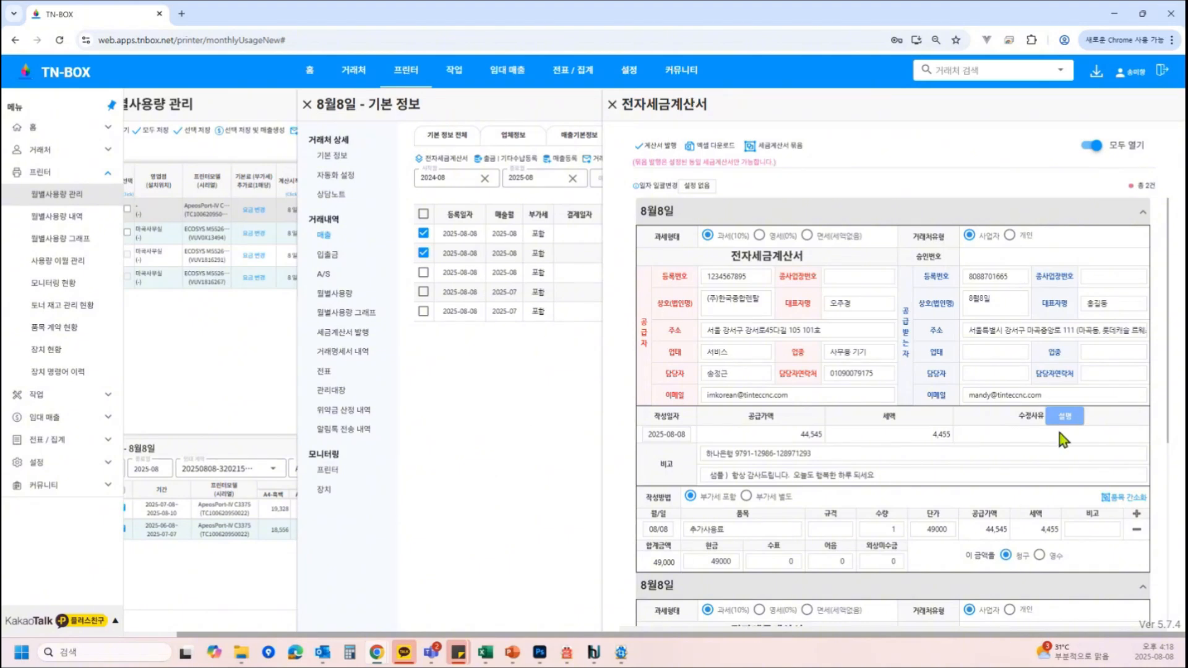
scroll(1029, 451, "down", 2)
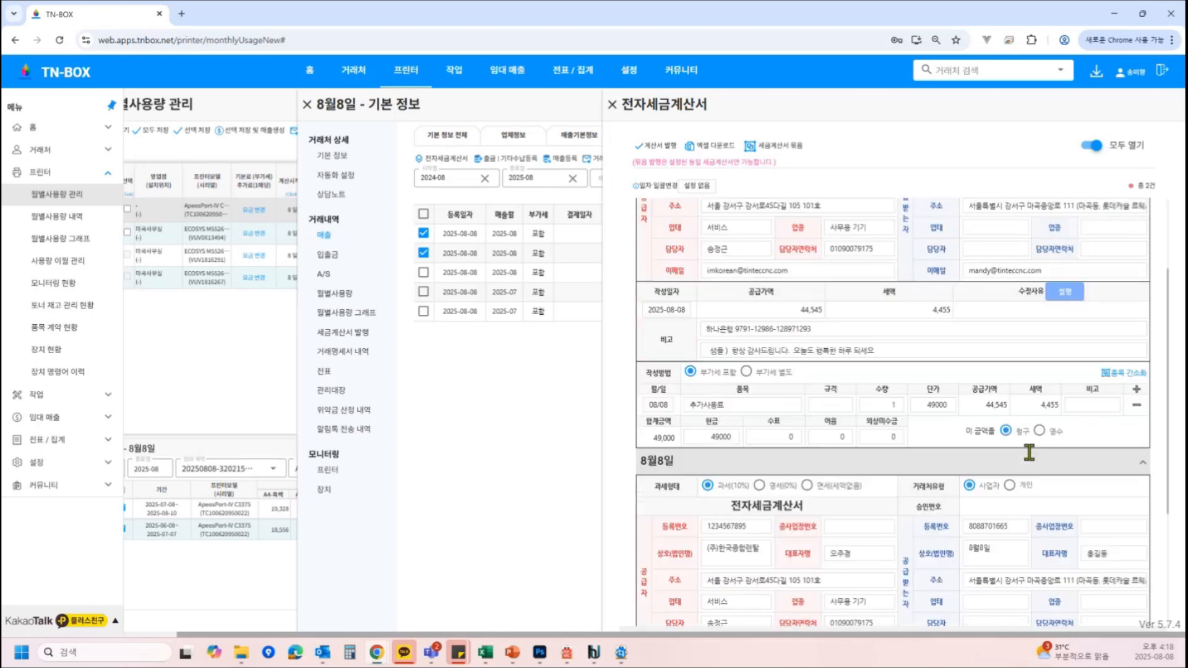
scroll(1029, 451, "down", 3)
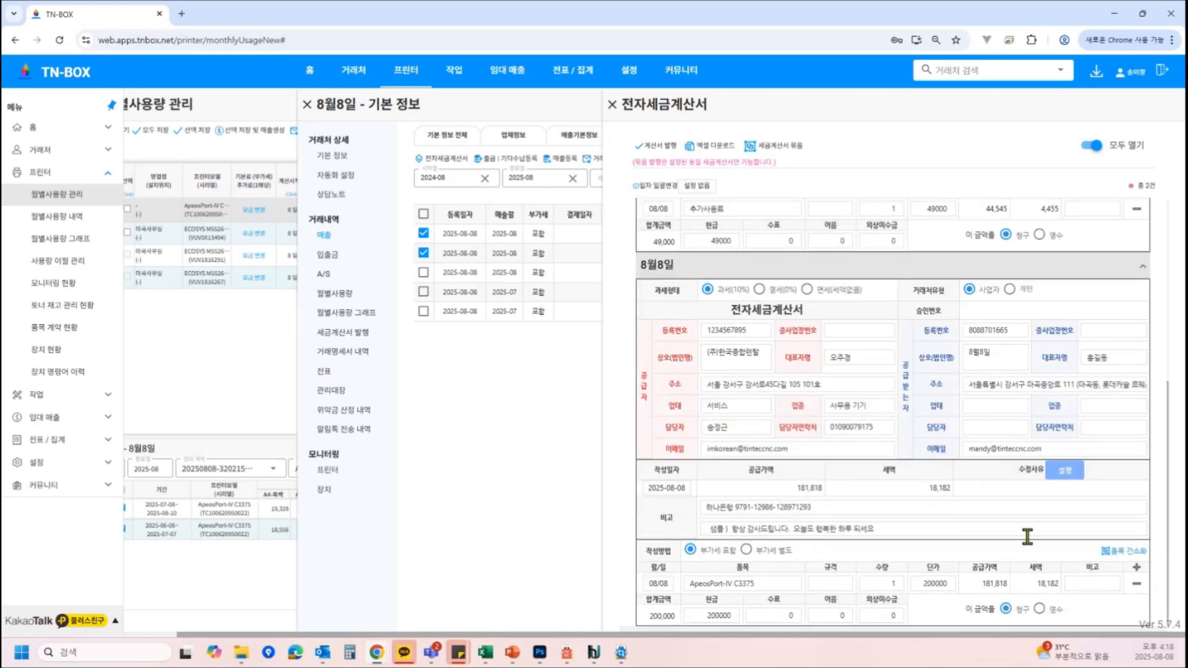
scroll(866, 321, "up", 3)
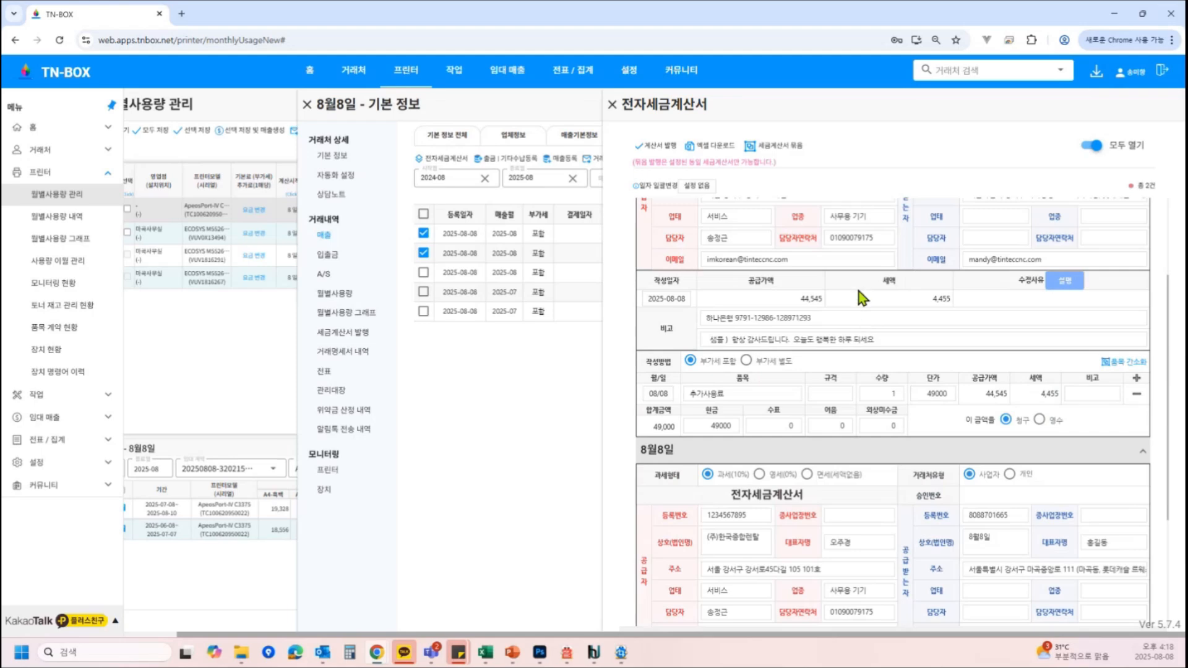
scroll(786, 583, "down", 1)
scroll(786, 595, "down", 3)
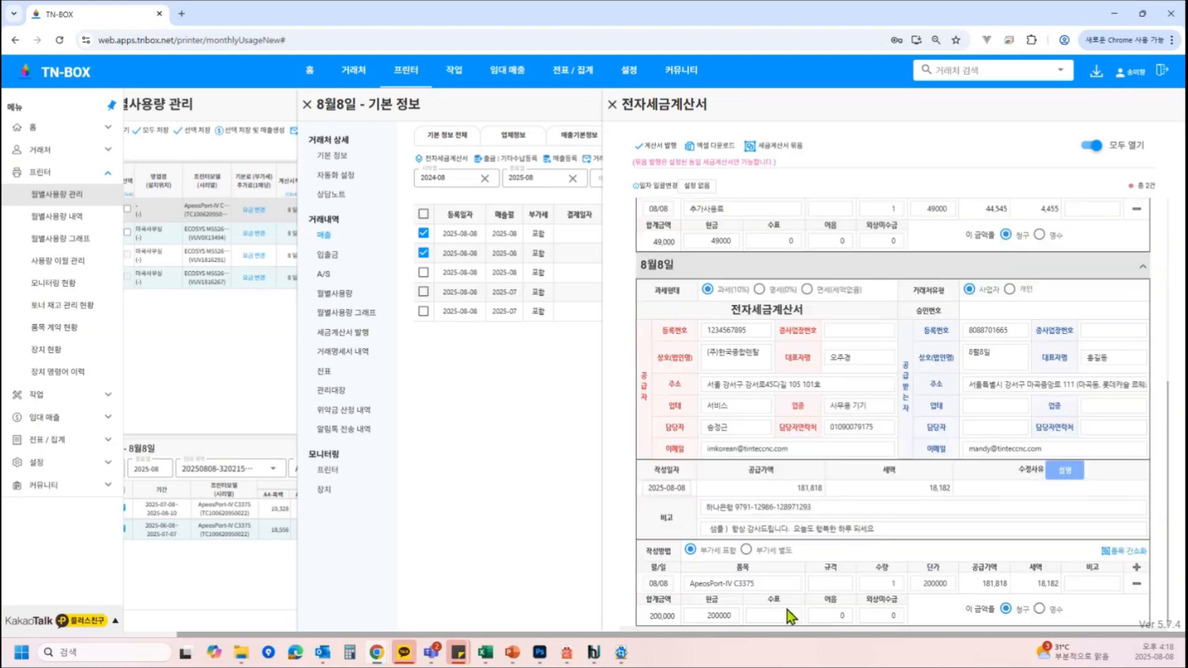
left_click(796, 147)
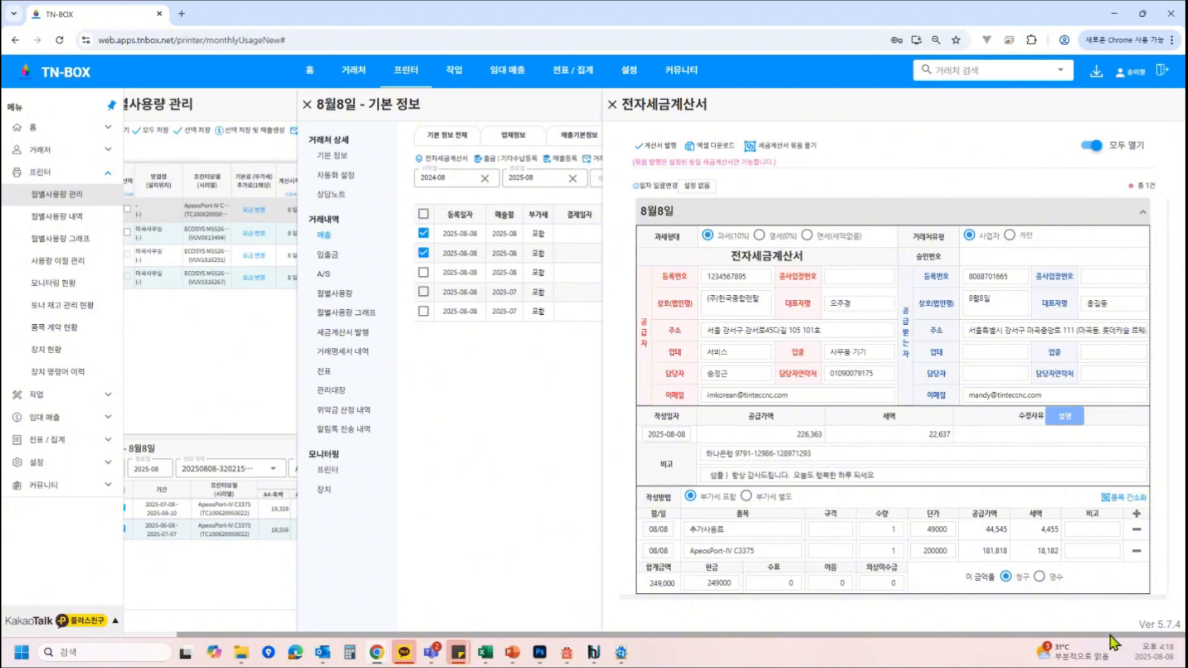
left_click(661, 155)
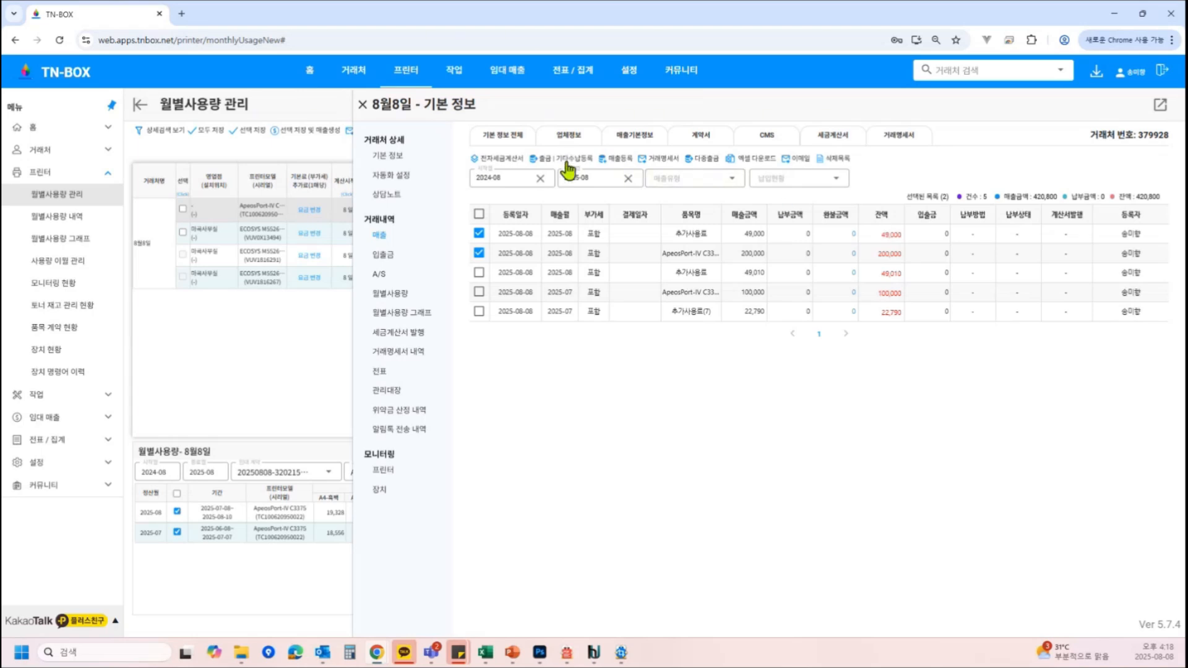
Open payment processing for the two selected sales entries, review the CMS and other-payment options, and close it without registering
left_click(564, 160)
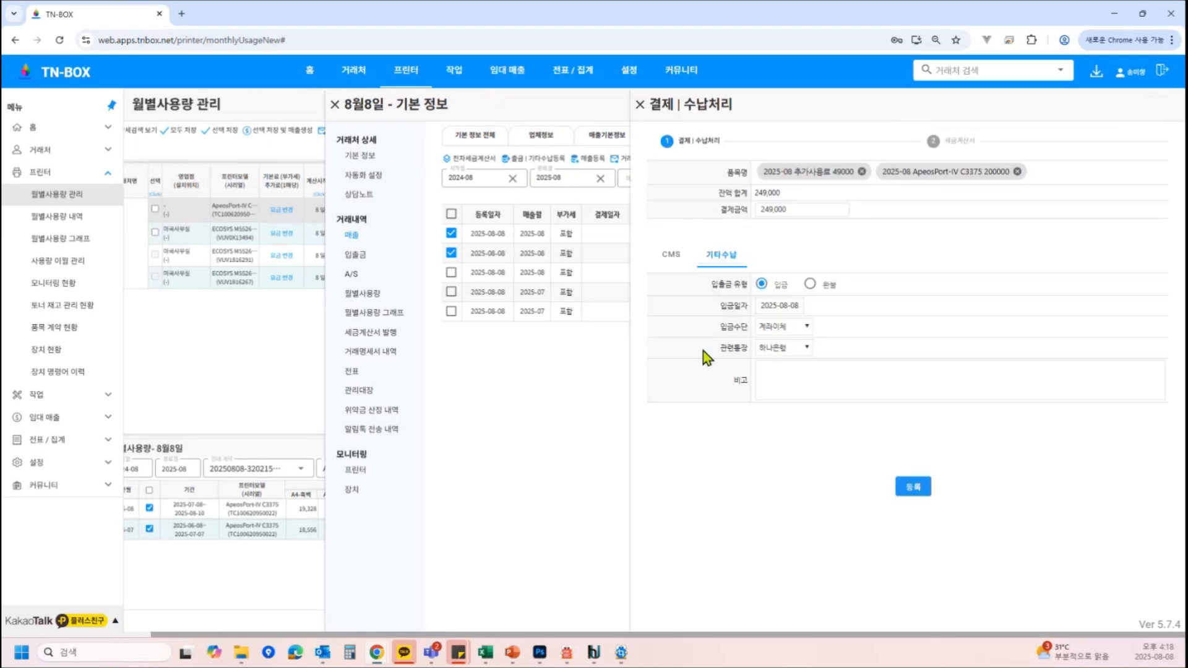
left_click(672, 259)
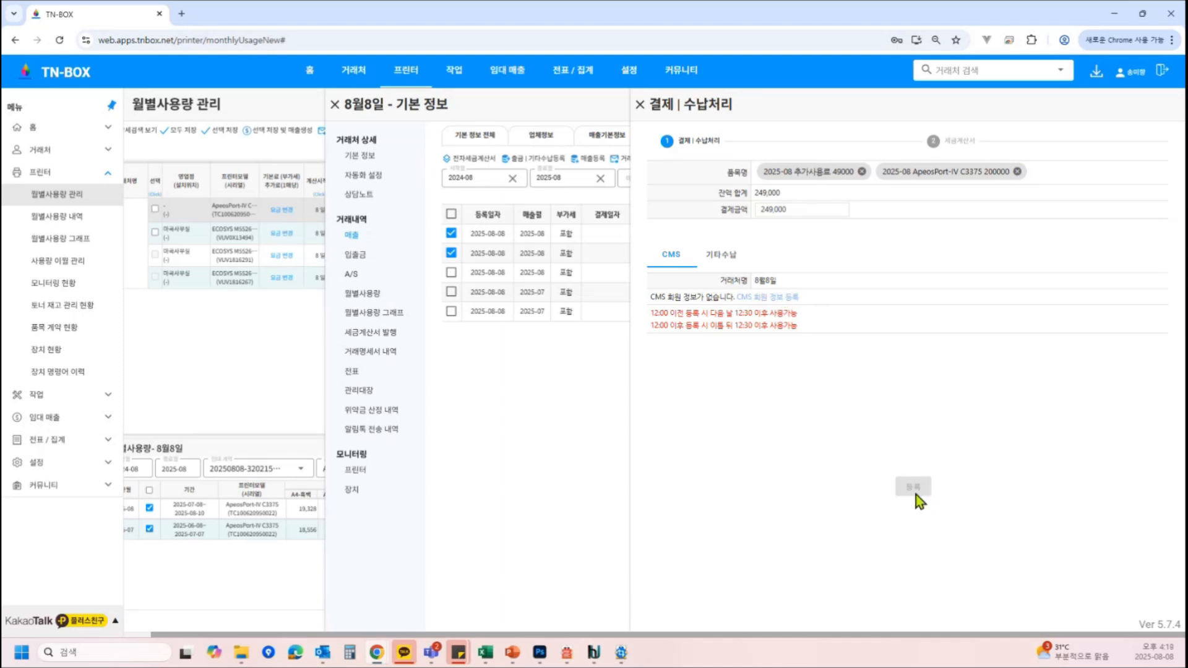
left_click(719, 260)
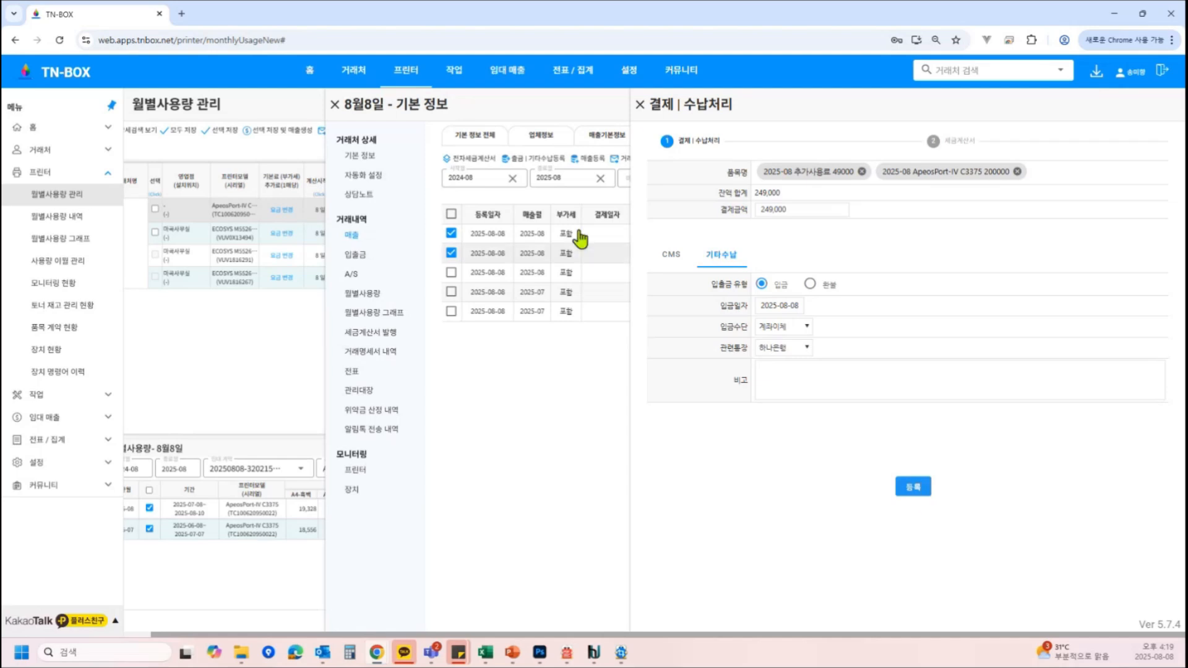
left_click(638, 109)
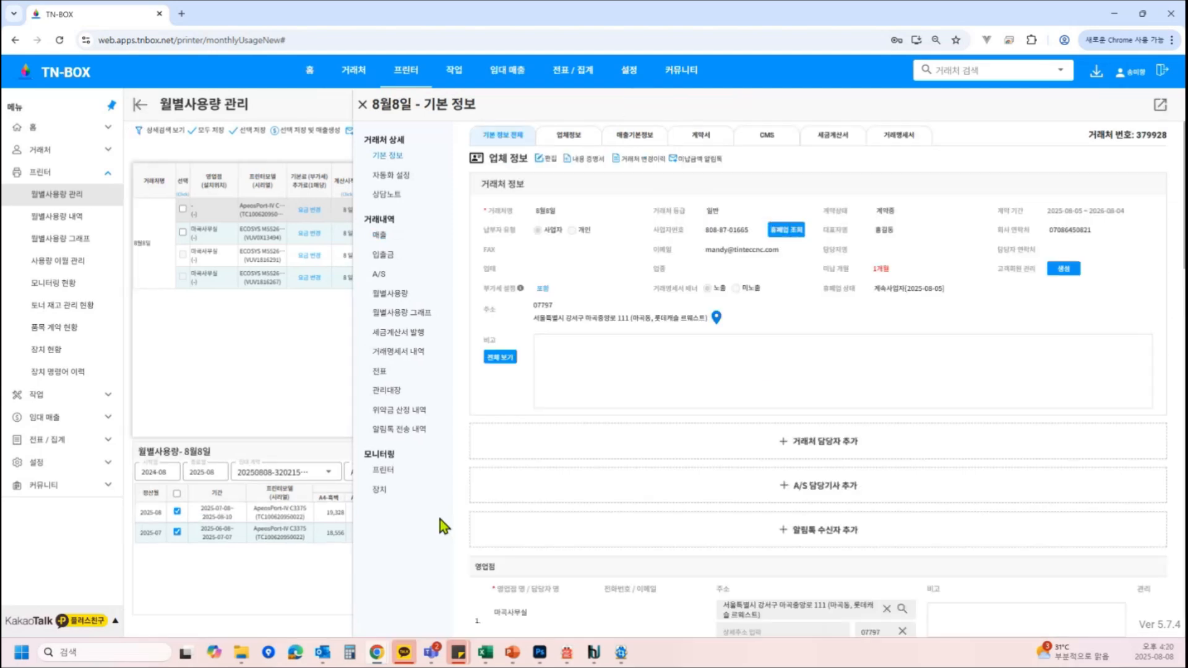
Open the client's sales list and start a new regular sales registration linked to the ECOSYS M5526cdn-1 contract
left_click(385, 241)
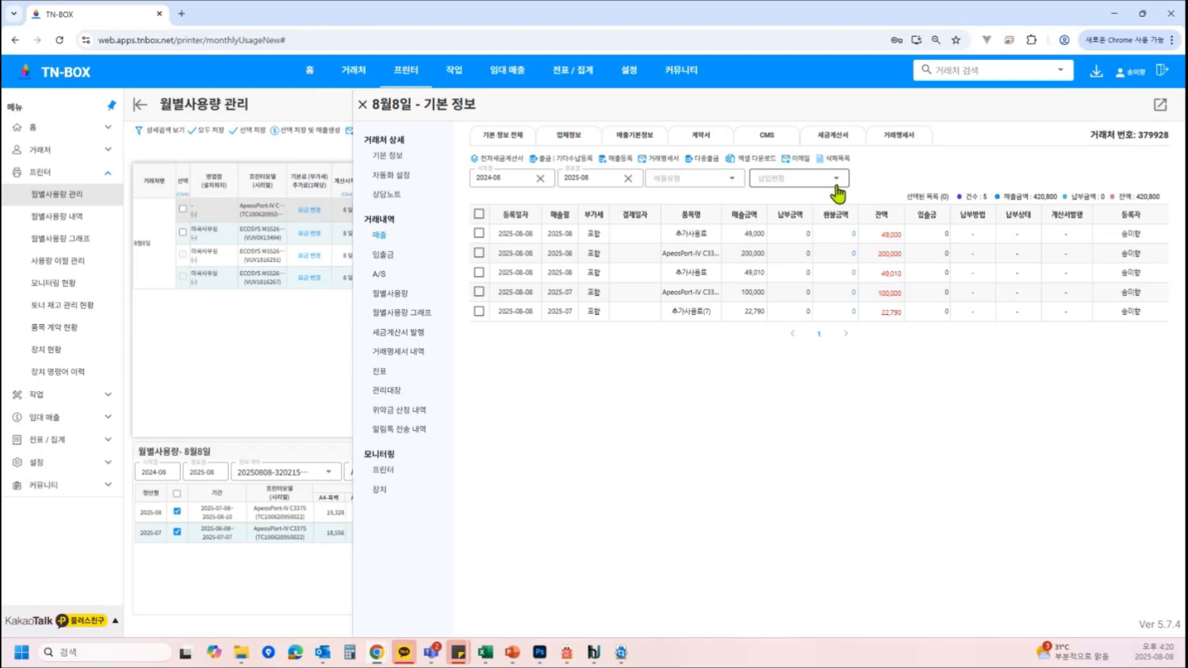
left_click(619, 160)
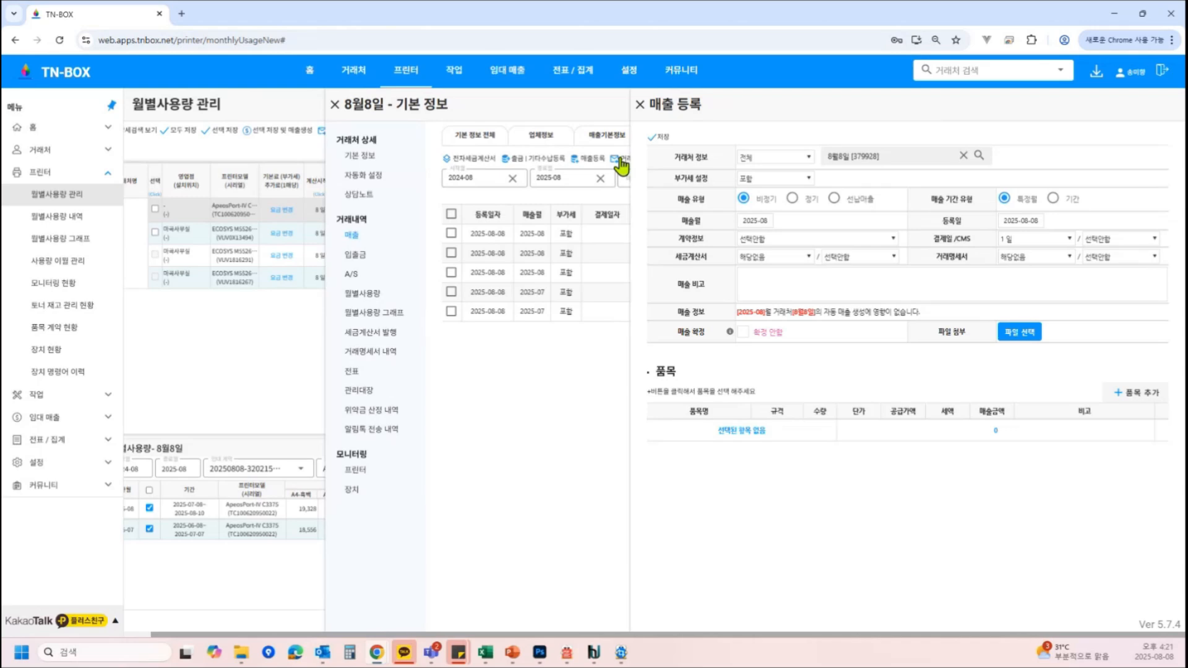
left_click(805, 199)
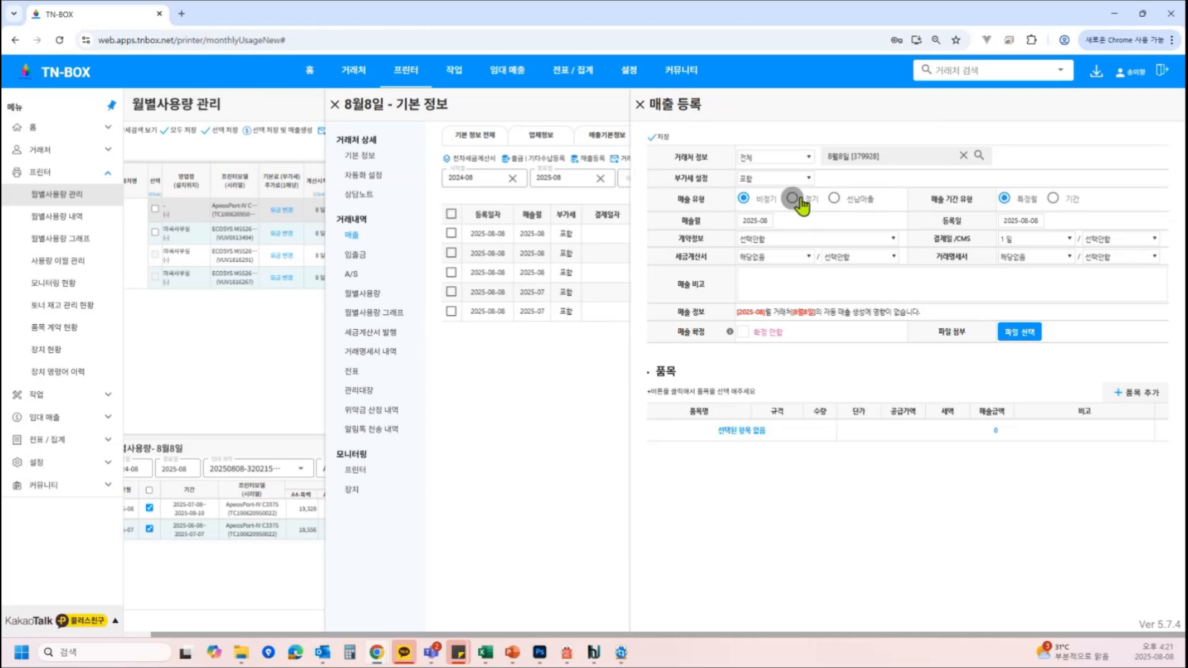
left_click(784, 241)
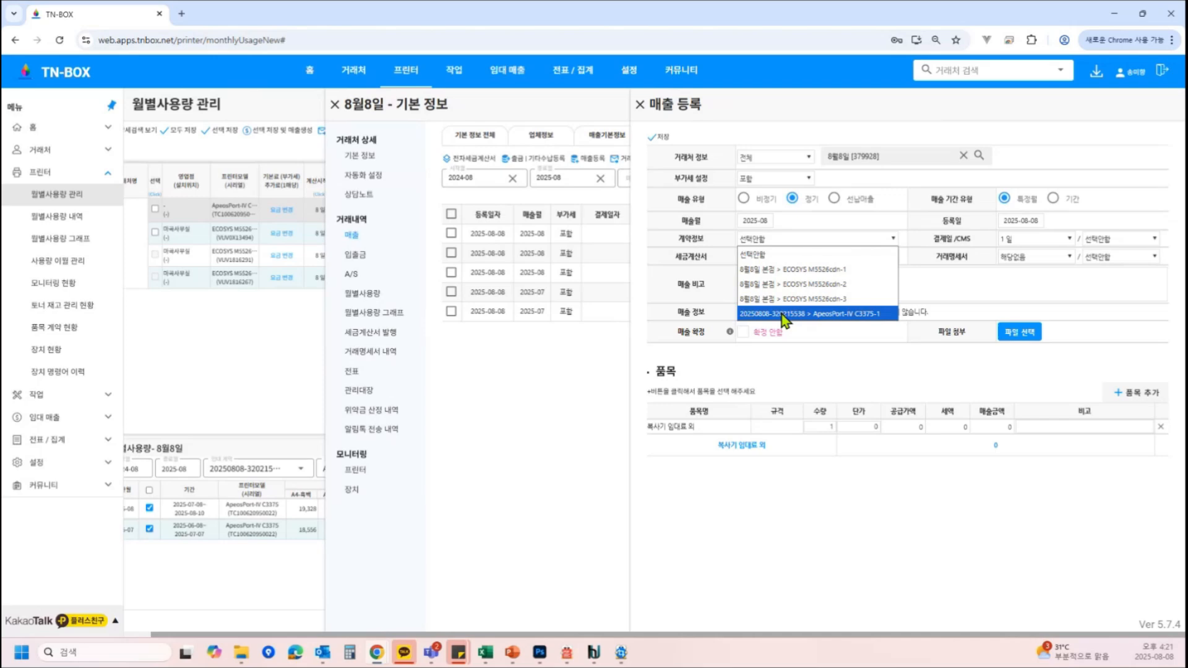
left_click(743, 199)
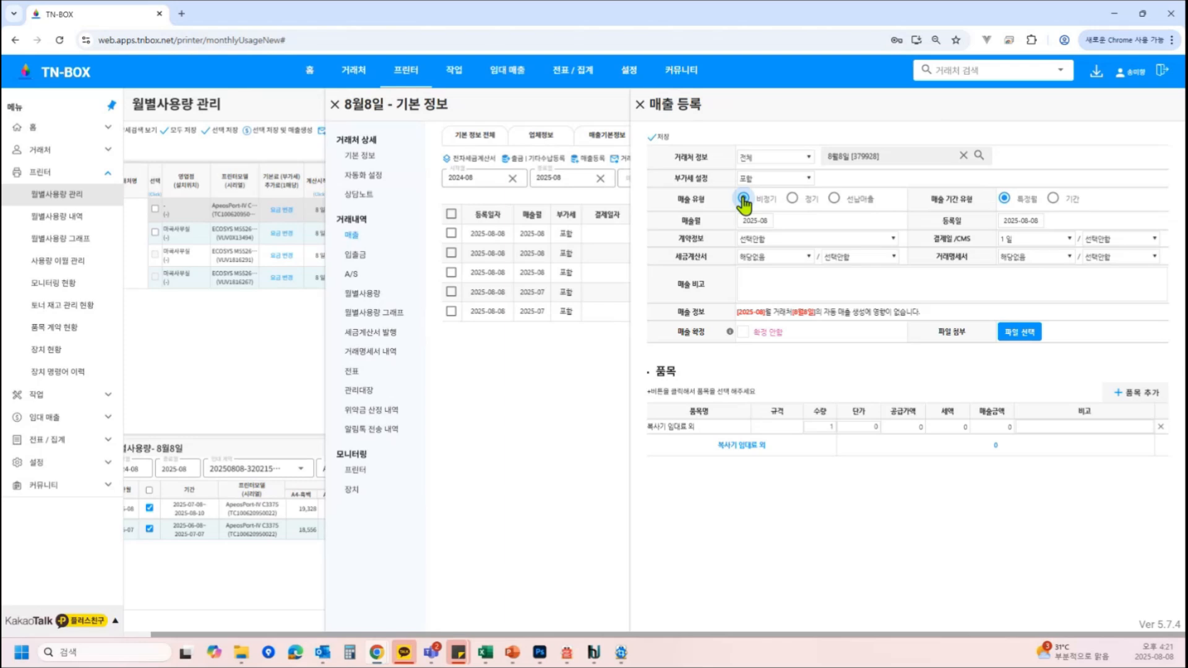
left_click(792, 198)
left_click(789, 239)
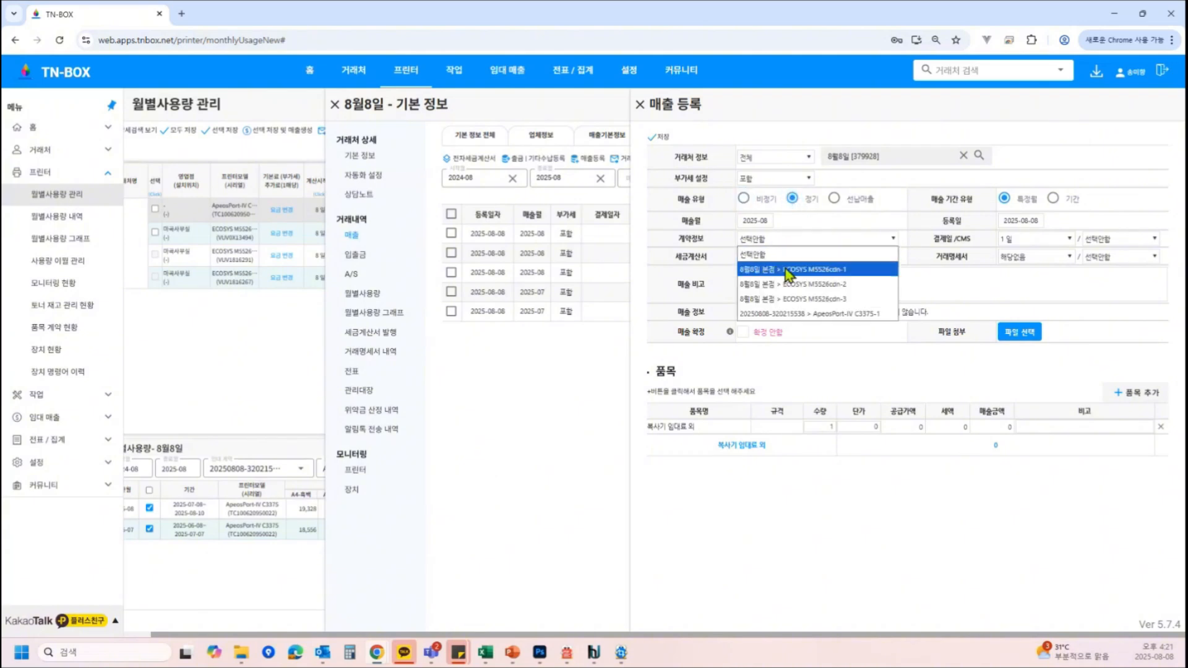
left_click(789, 271)
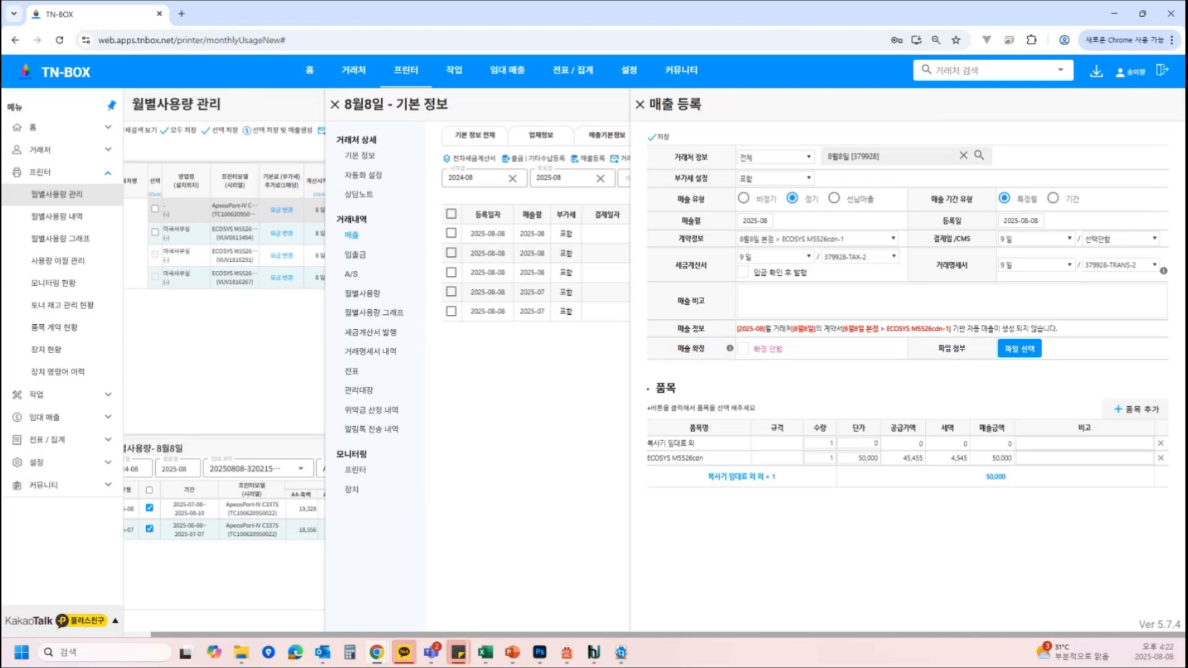
Set the payment day, transaction statement day and tax invoice day of the new sales entry to 15
left_click(1045, 239)
left_click(1024, 445)
left_click(1033, 265)
left_click(1028, 515)
left_click(795, 257)
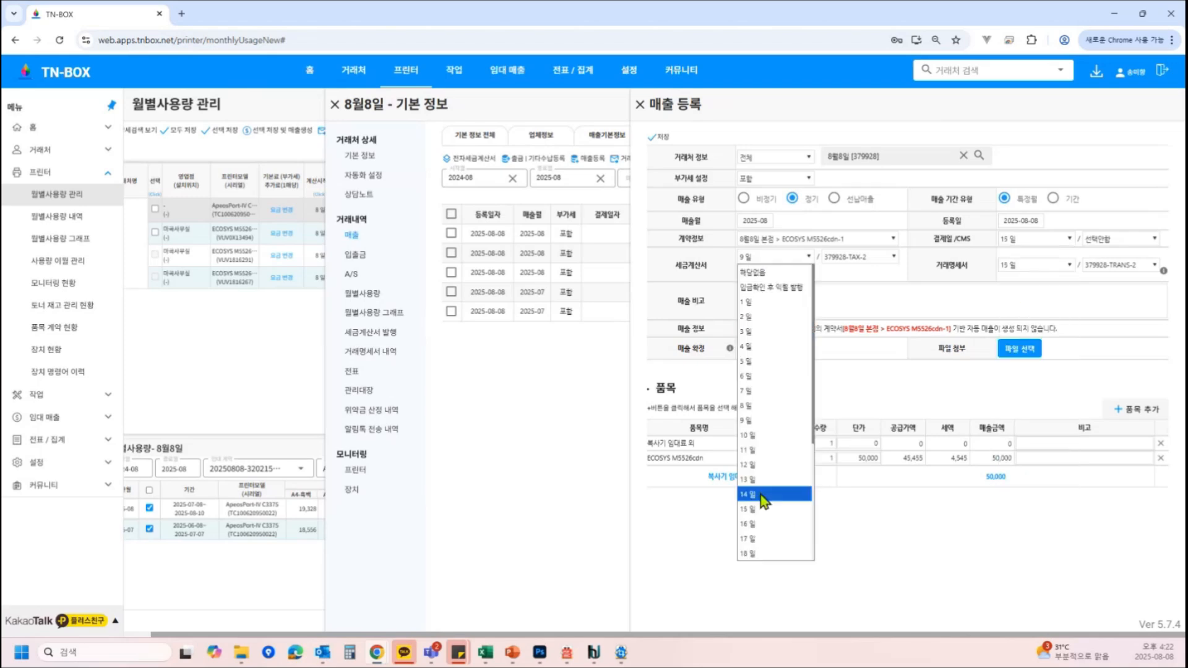
left_click(758, 509)
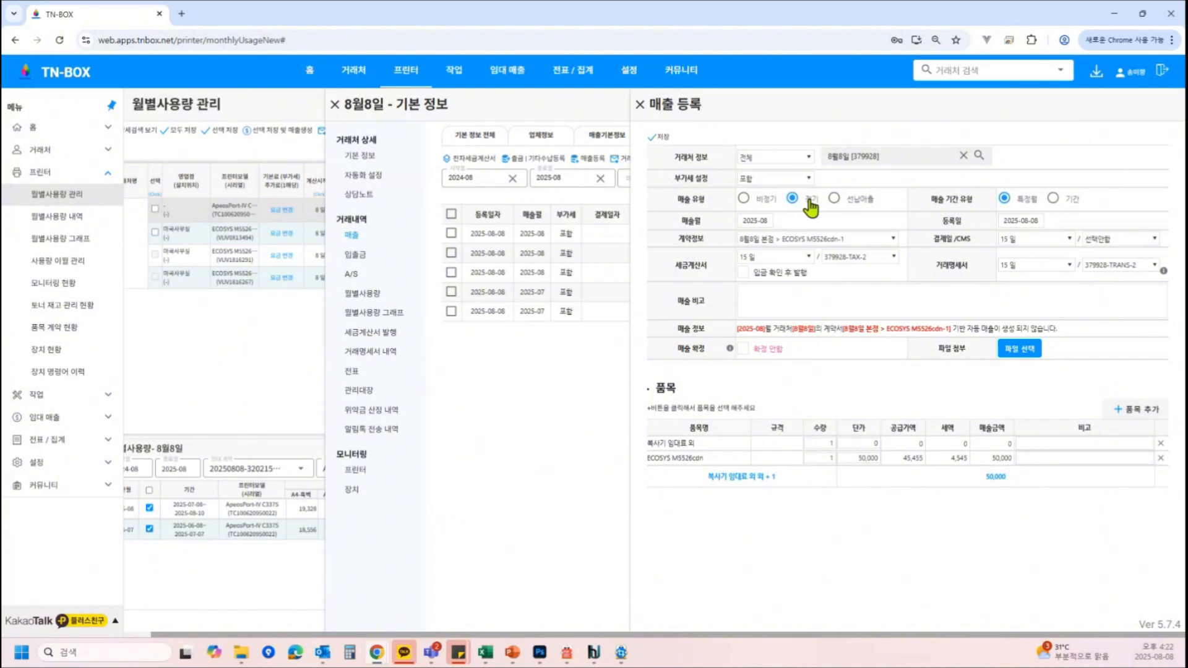
Clear the contract selection and delete the ECOSYS M5526cdn item line from the sales entry
left_click(816, 240)
left_click(796, 258)
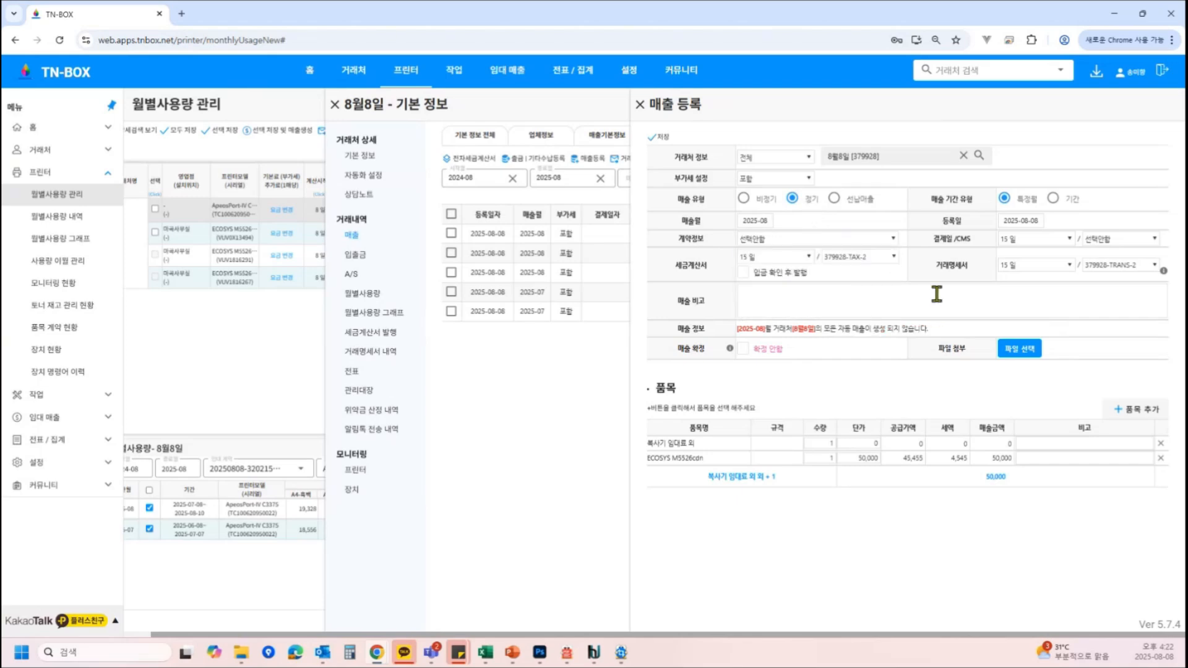
left_click(829, 240)
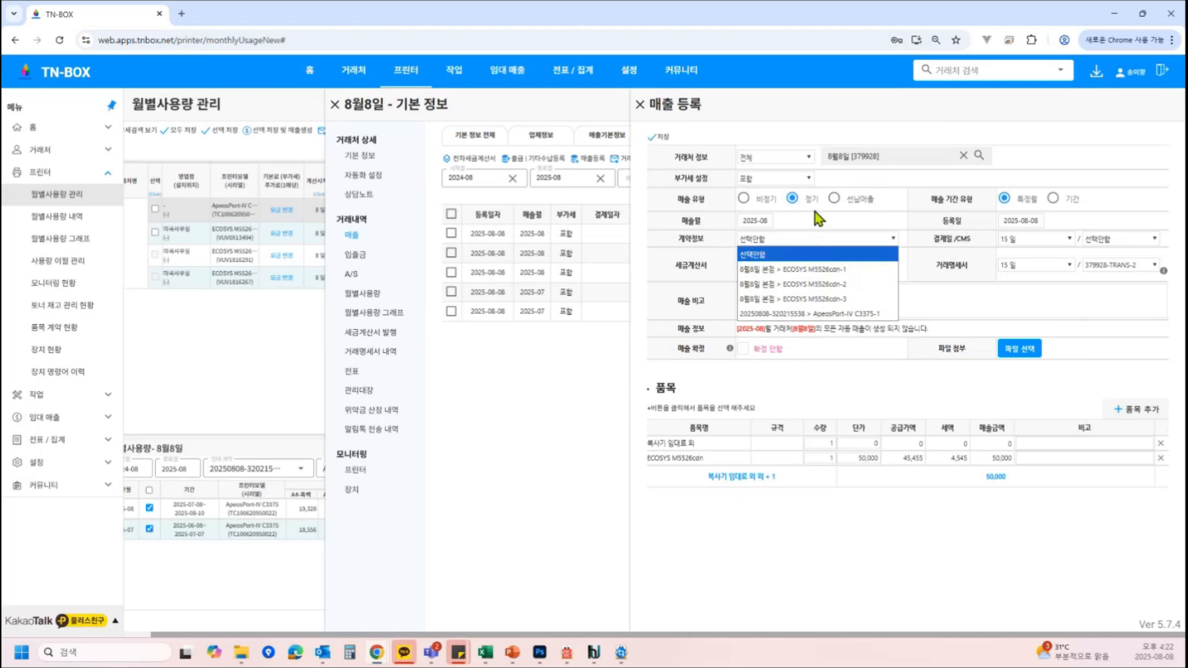
left_click(797, 255)
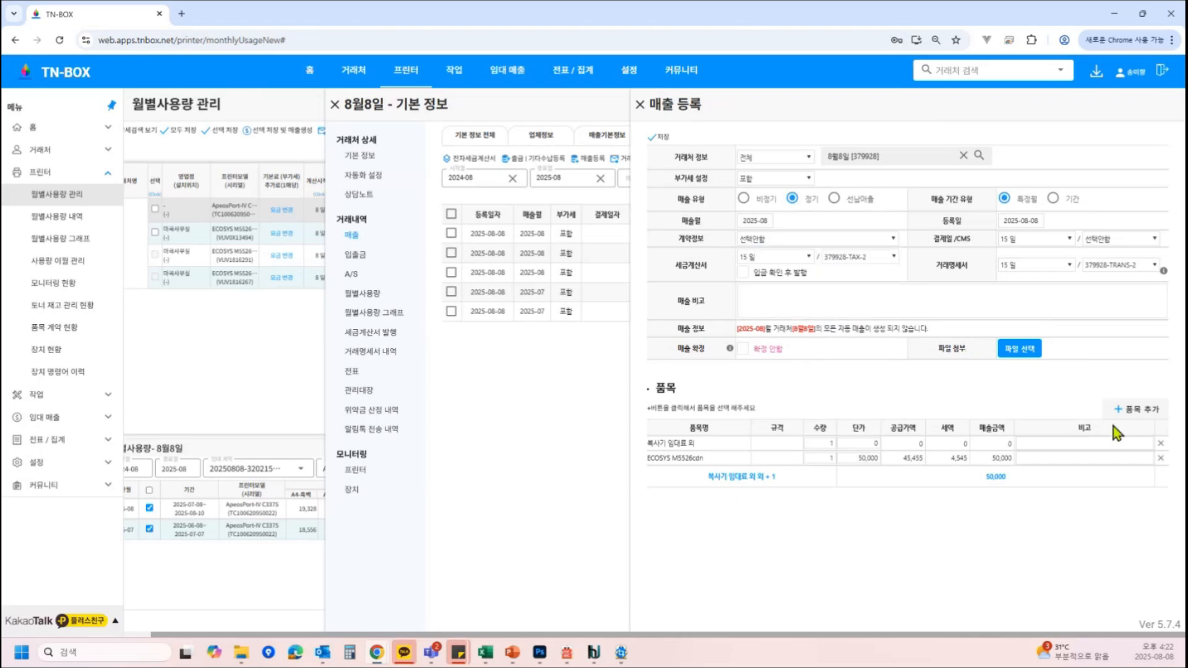
left_click(1161, 458)
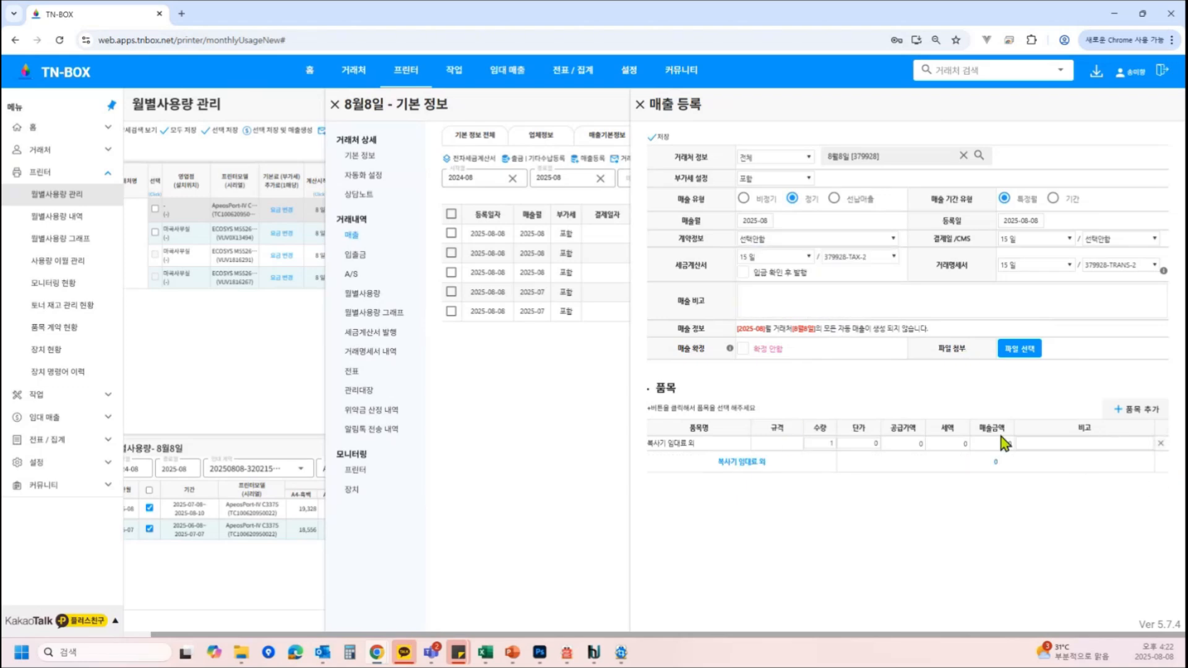
left_click(1043, 440)
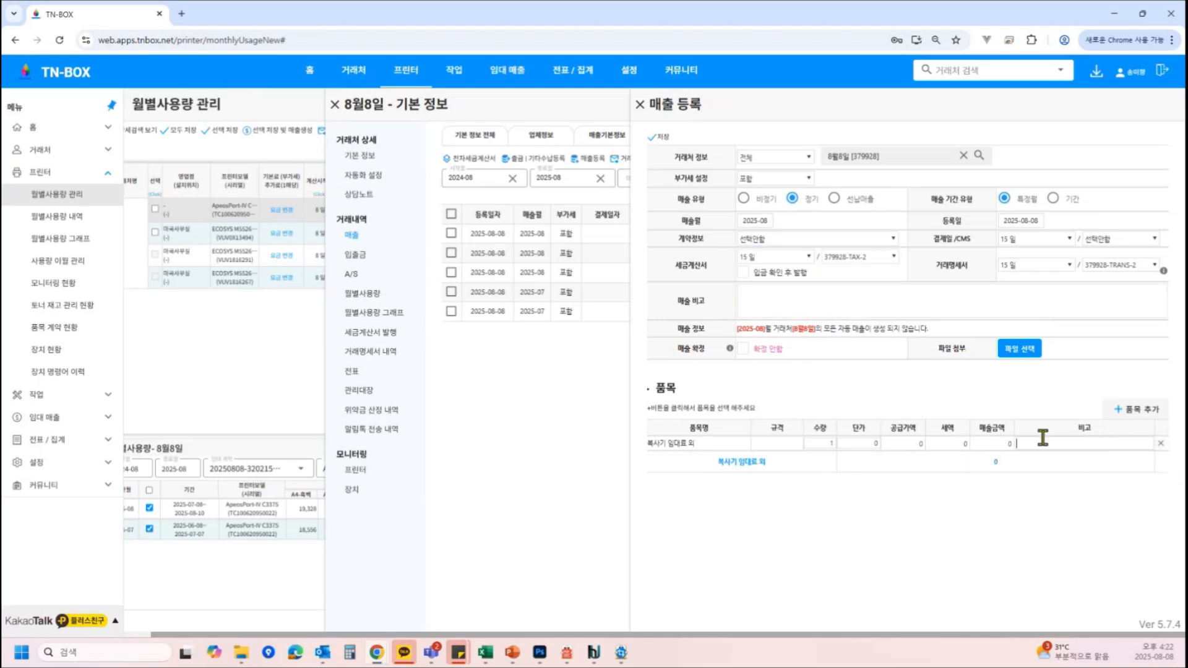
Select the ECOSYS M5526cdn-1, -2, -3 and ApeosPort-IV C3375 contracts in turn to add their item lines
left_click(804, 243)
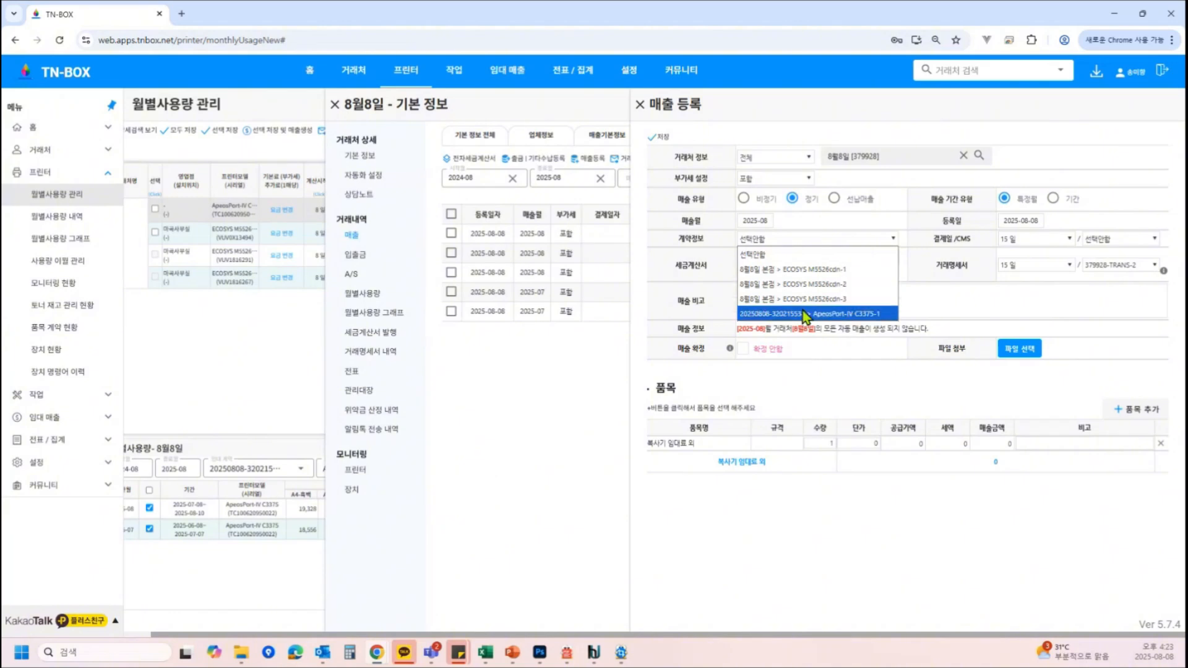
left_click(808, 270)
left_click(823, 240)
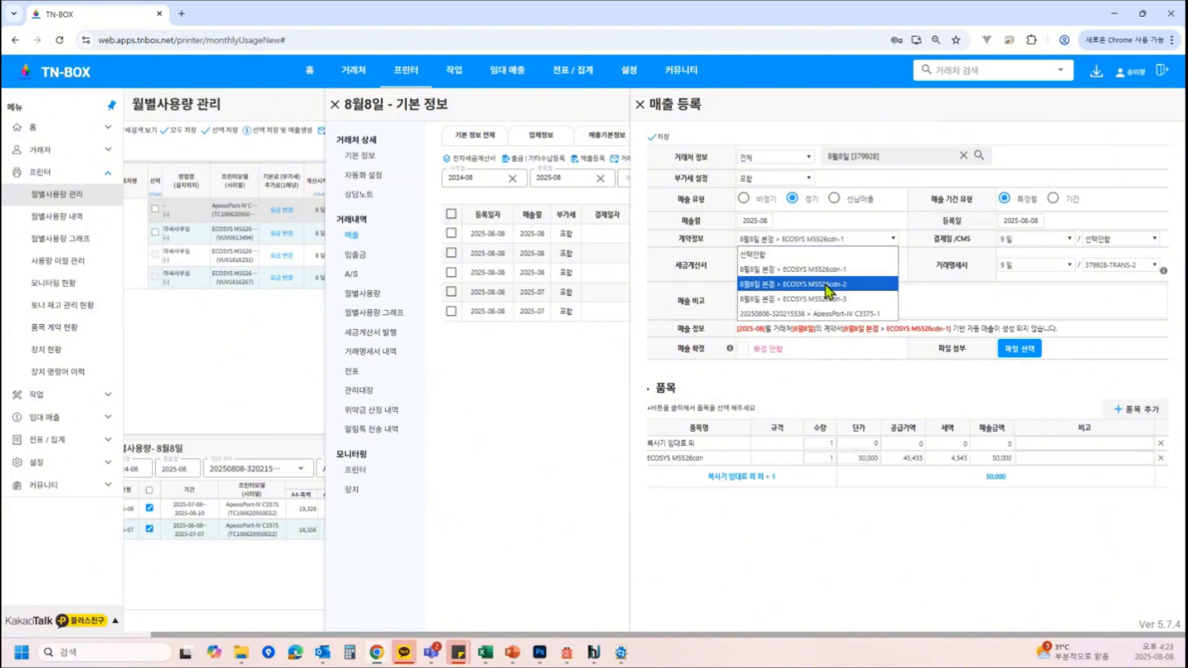
left_click(817, 284)
left_click(826, 247)
left_click(828, 295)
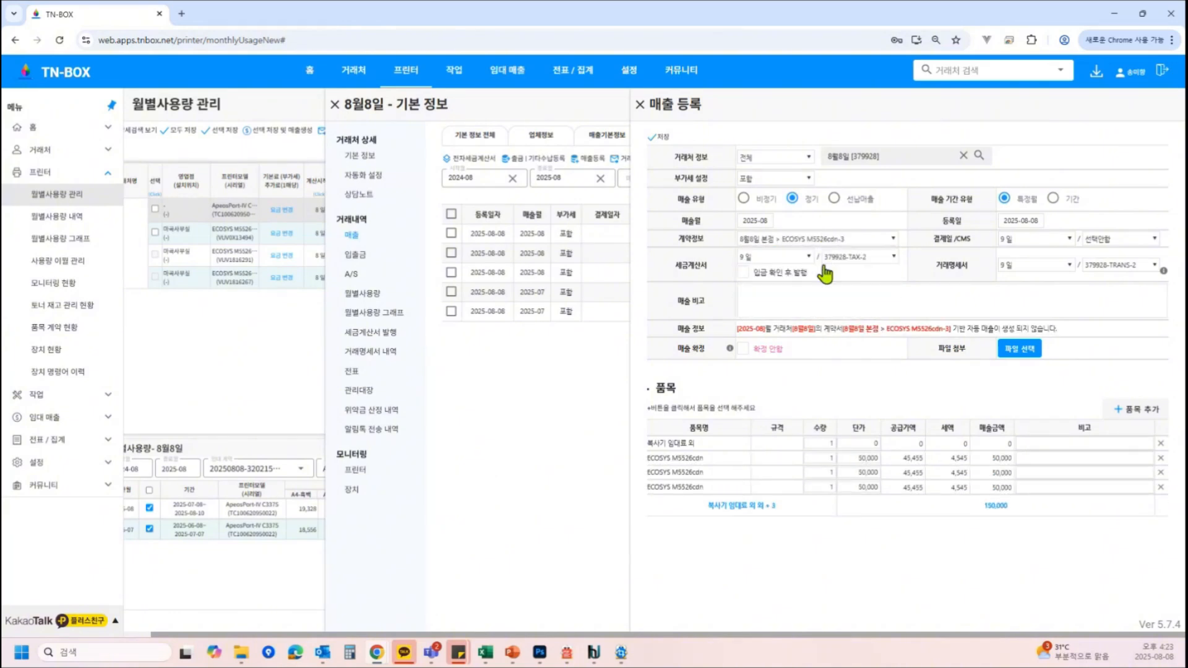
left_click(839, 246)
left_click(830, 310)
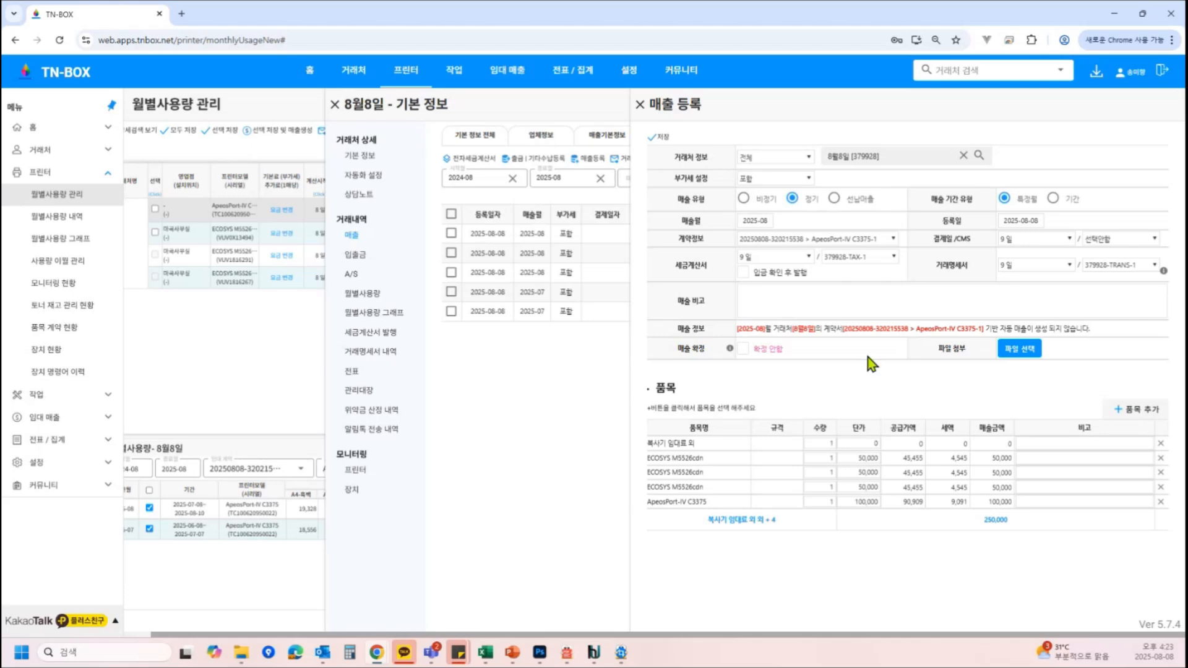
Delete all item lines except ApeosPort-IV C3375, recheck the contract choice, and close the sales registration without saving
left_click(1161, 443)
left_click(1161, 443)
left_click(1161, 443)
left_click(1161, 443)
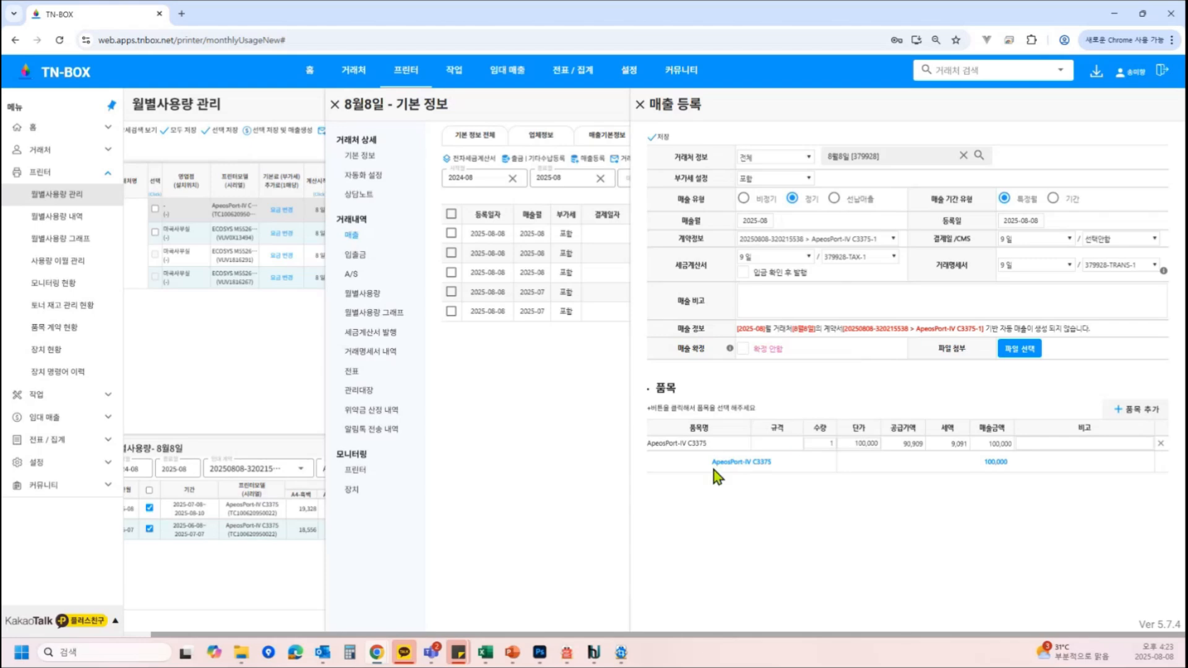
left_click(886, 240)
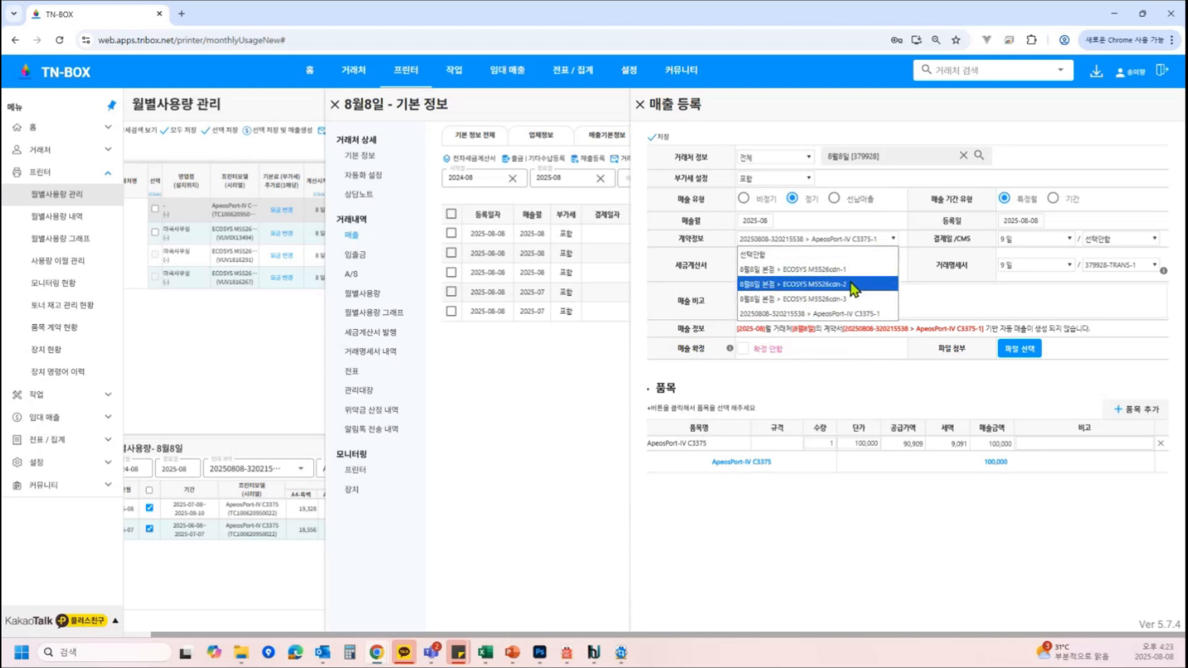
left_click(855, 313)
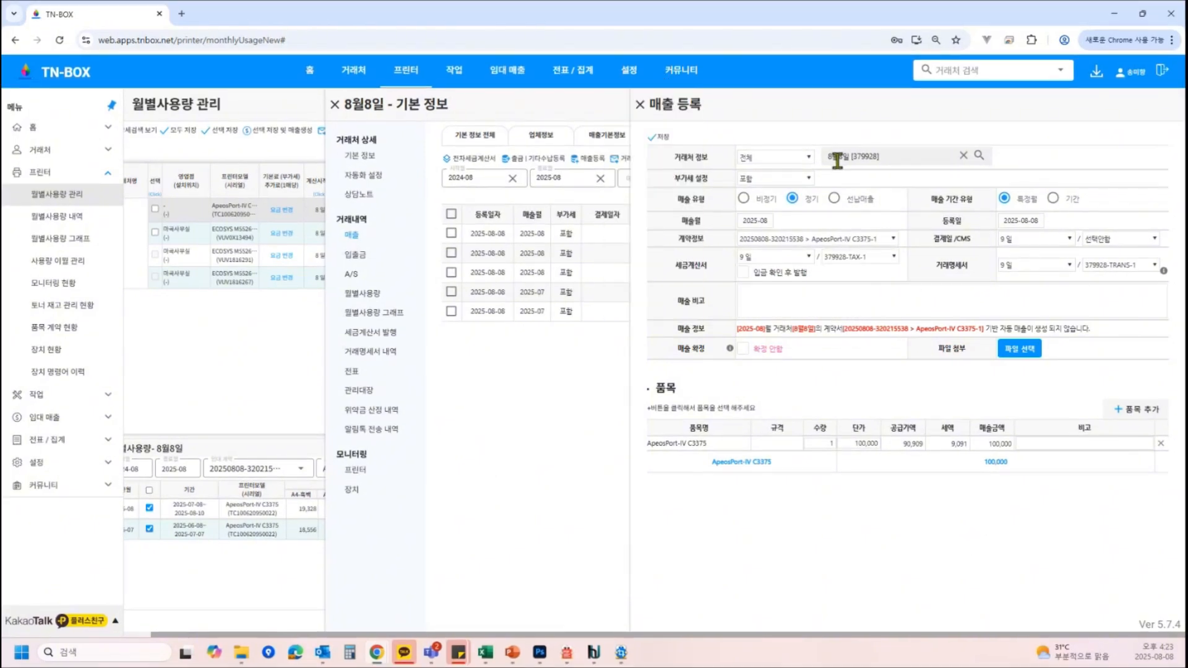
left_click(643, 105)
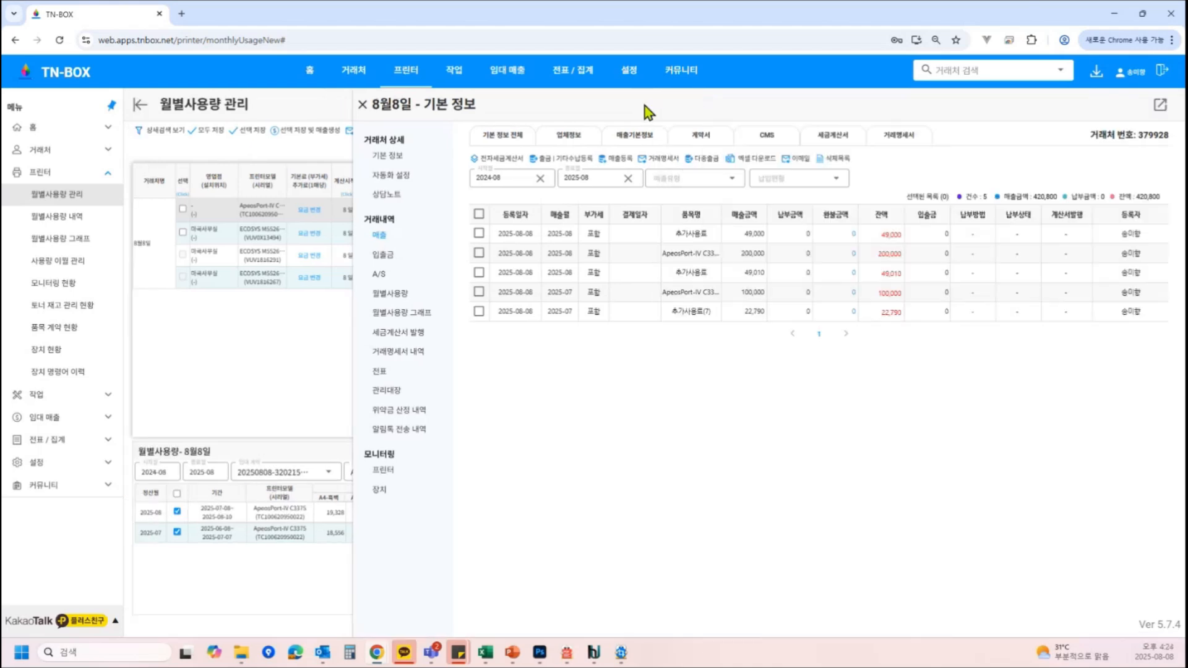
Open the client's vouchers and select all five sales vouchers
left_click(380, 374)
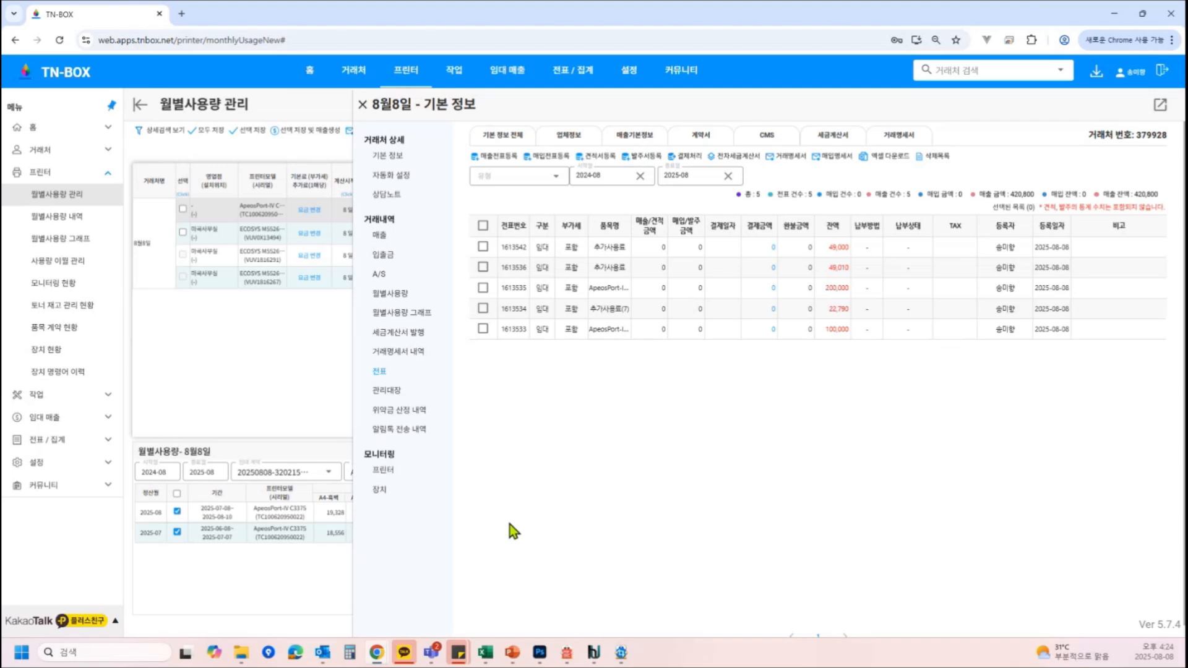
left_click(482, 247)
left_click(483, 266)
left_click(483, 287)
left_click(483, 309)
left_click(483, 329)
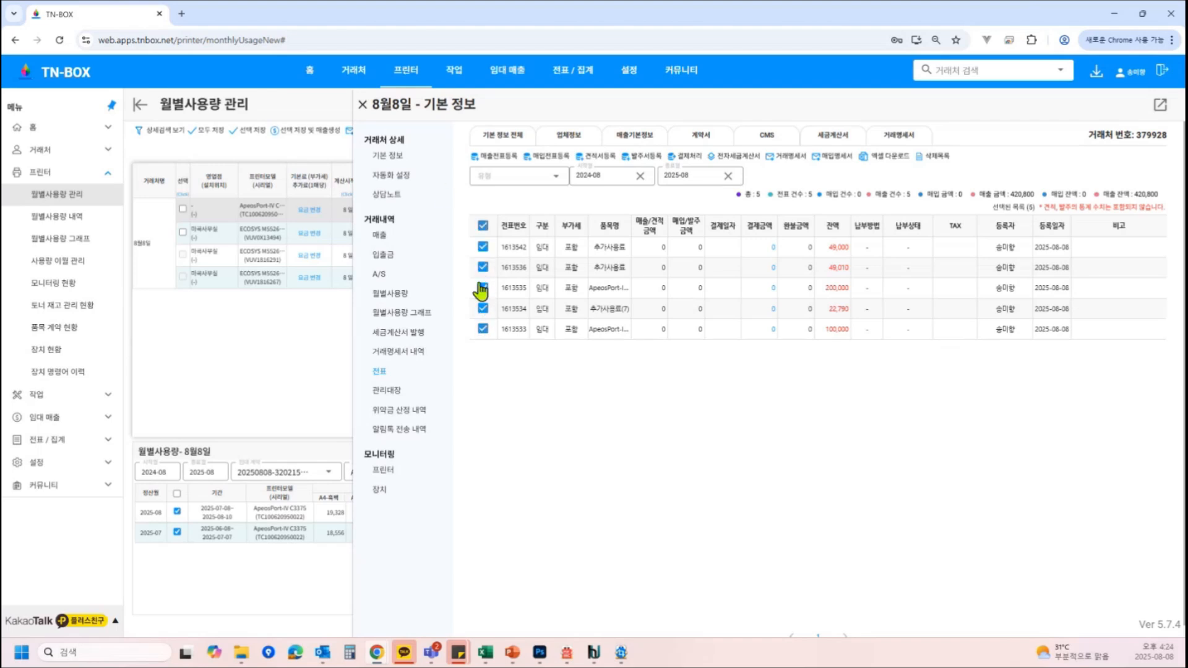